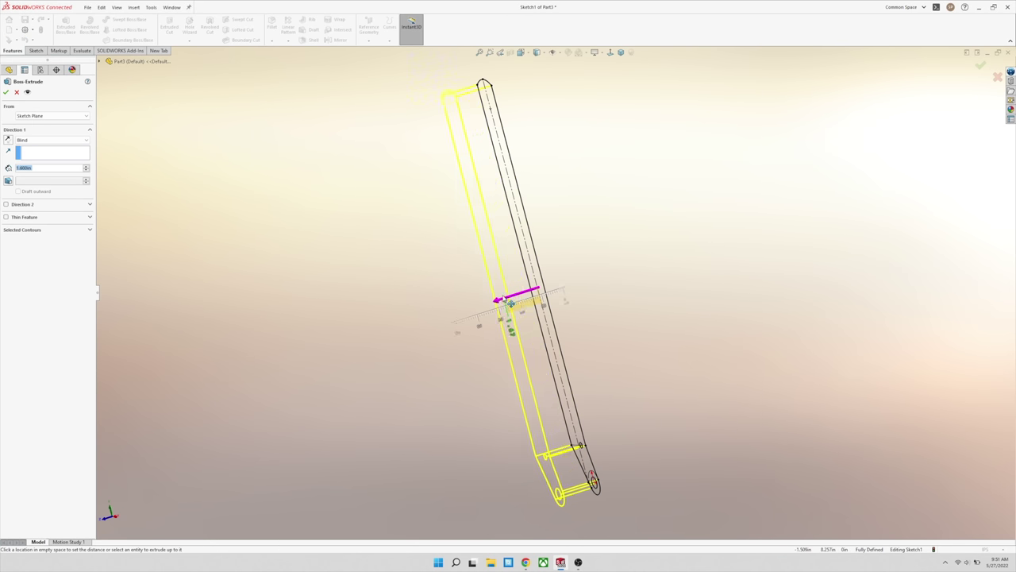
left_click(485, 327)
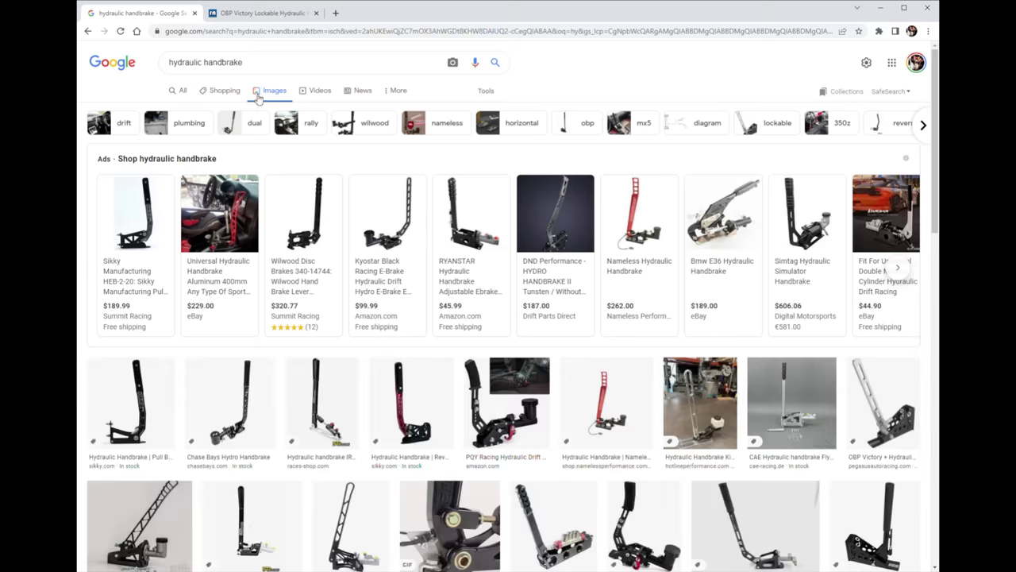
- Look through the hydraulic handbrake image results for reference designs of the lever shape
mouse_move(647, 228)
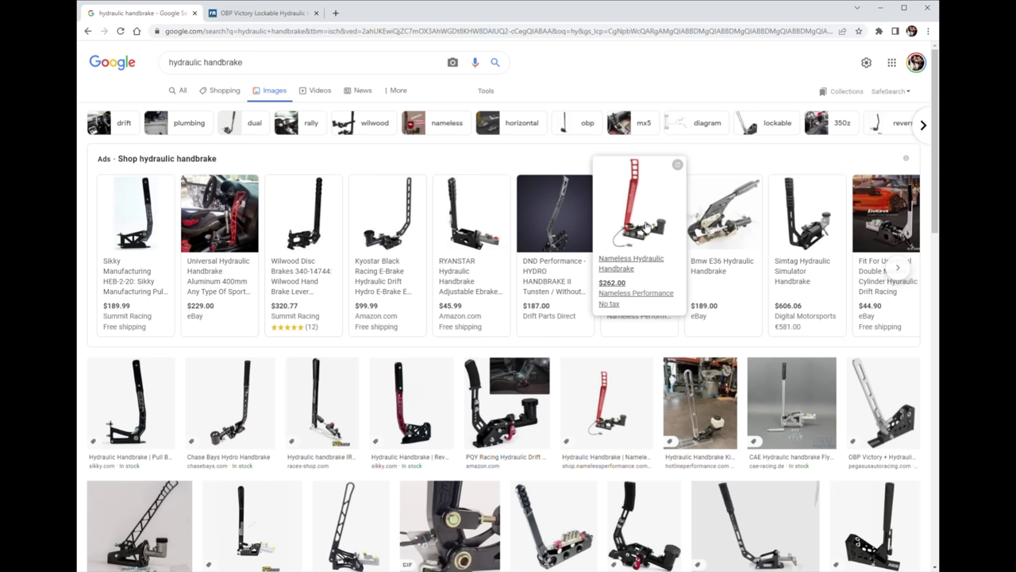
scroll(647, 230, "down", 2)
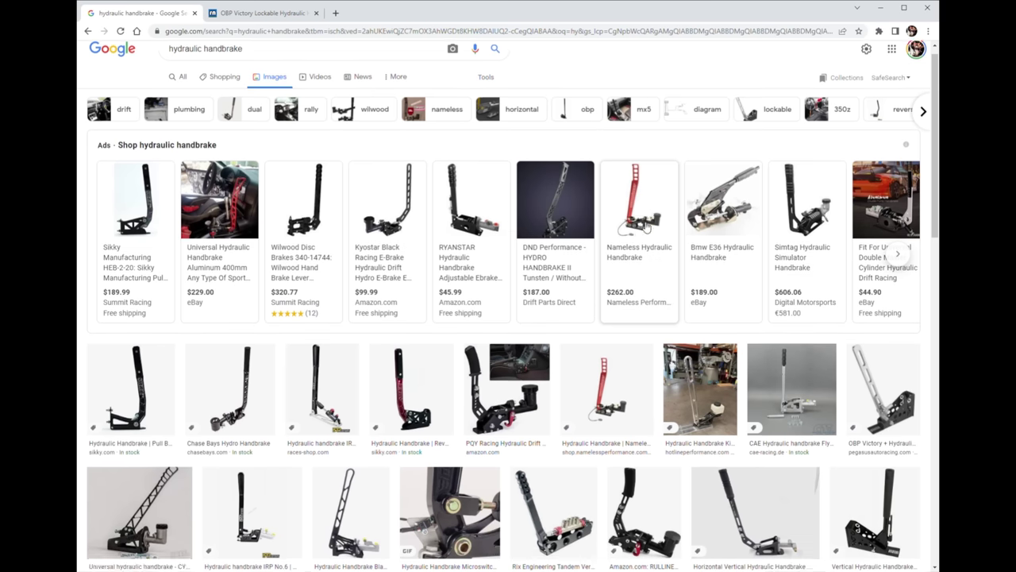
left_click(620, 284)
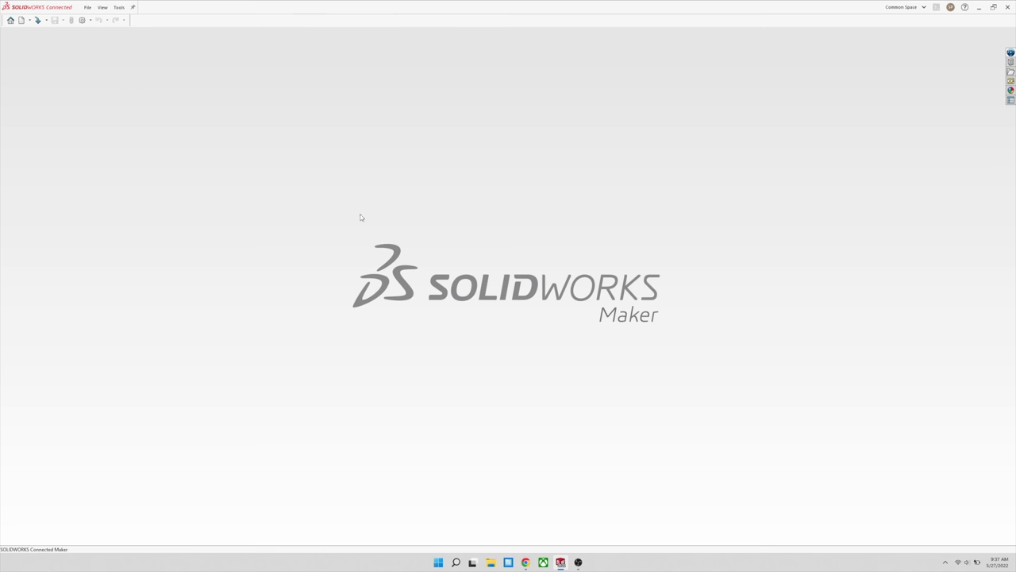
- Create a new part document from a part template
left_click(89, 8)
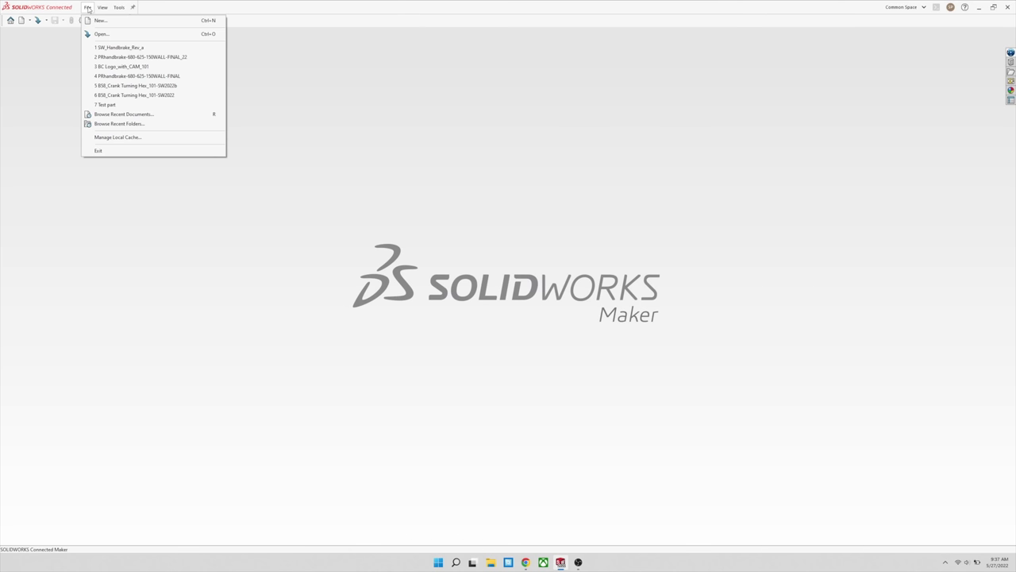
left_click(97, 21)
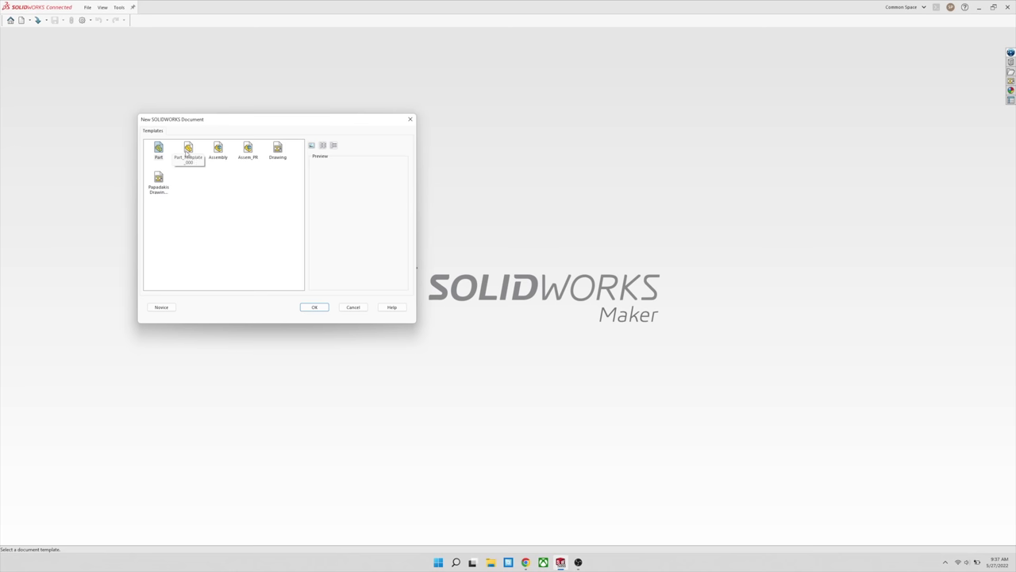
left_click(315, 307)
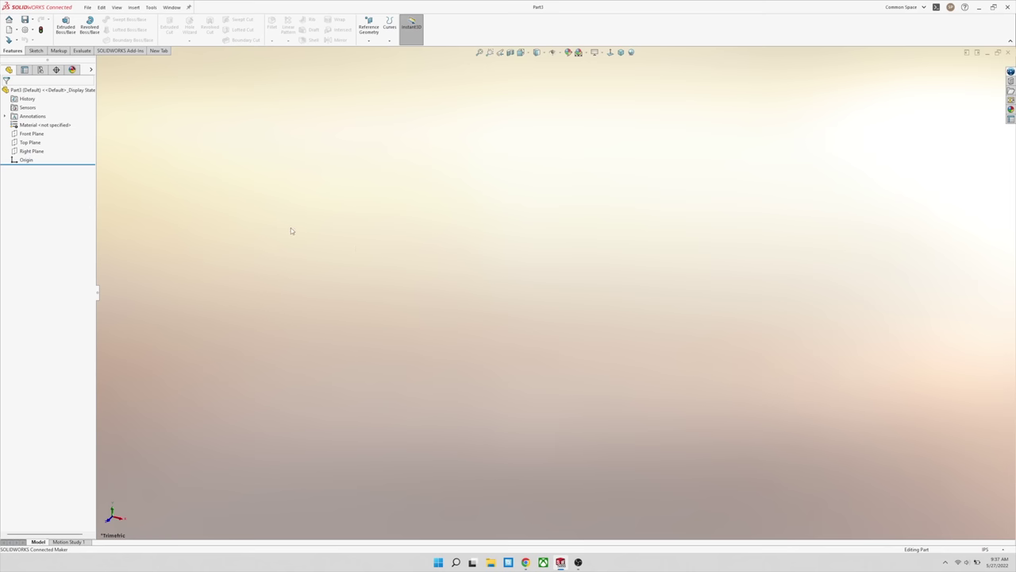
- Start a sketch on the Front Plane and draw a circle about 2.25 in in diameter centred on the origin
left_click(29, 135)
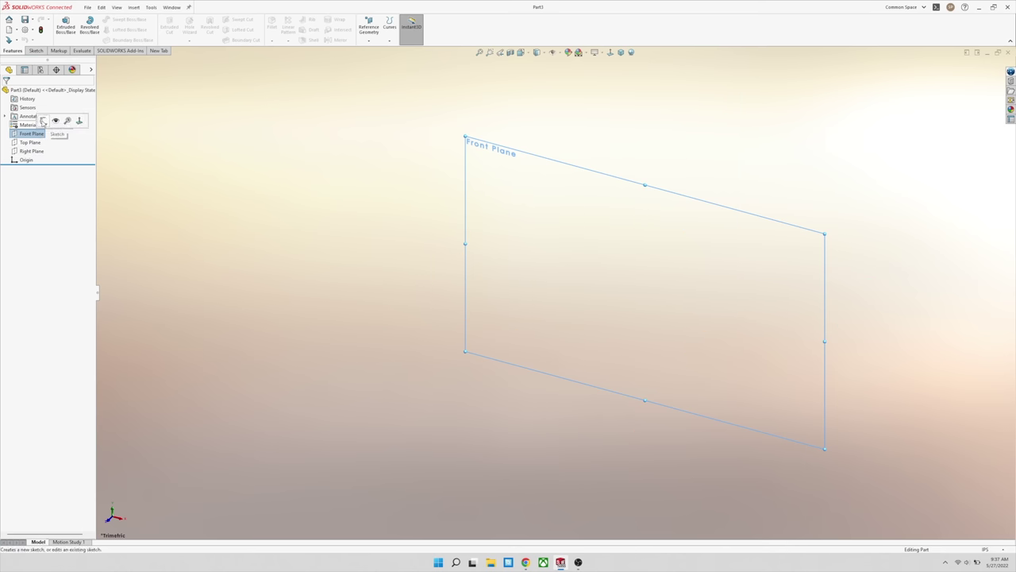
left_click(44, 121)
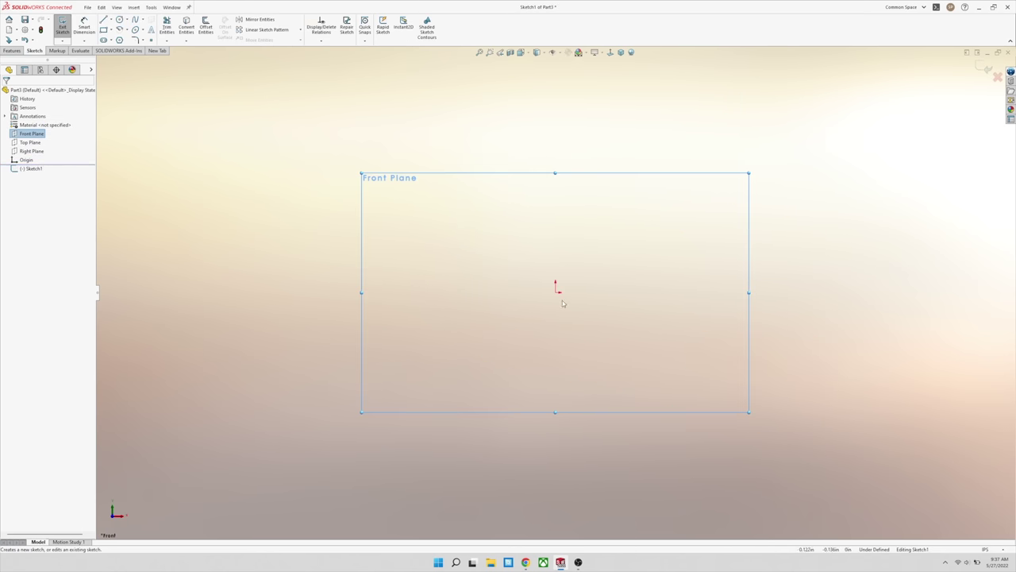
left_click(532, 323)
left_click(119, 20)
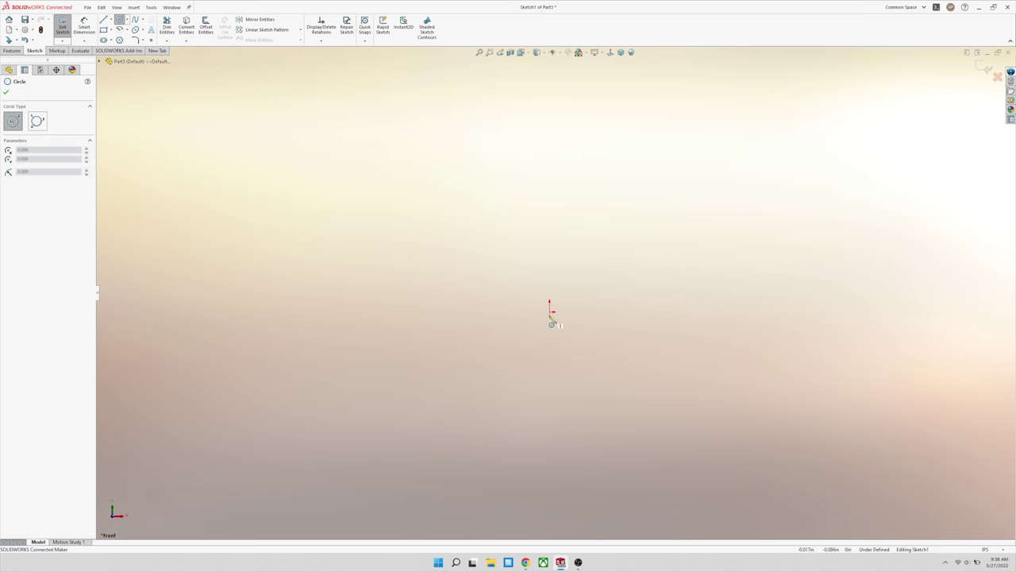
mouse_move(551, 312)
left_mouse_down()
mouse_move(556, 299)
mouse_move(601, 283)
mouse_move(597, 294)
left_mouse_up()
key("Escape")
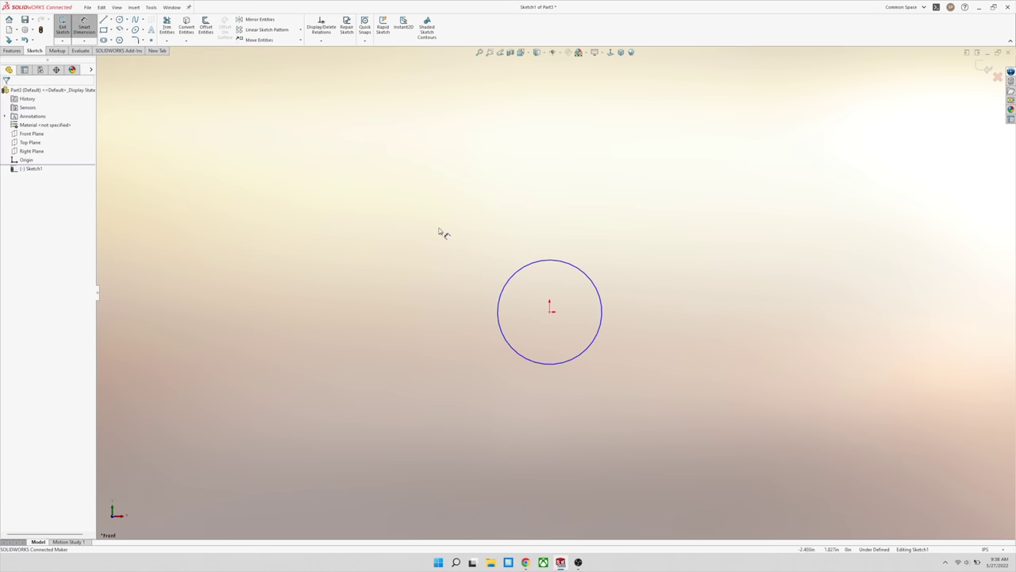
- Dimension the origin circle's diameter as 0.5 in and move the dimension text closer to the circle
left_click(503, 287)
left_click(437, 229)
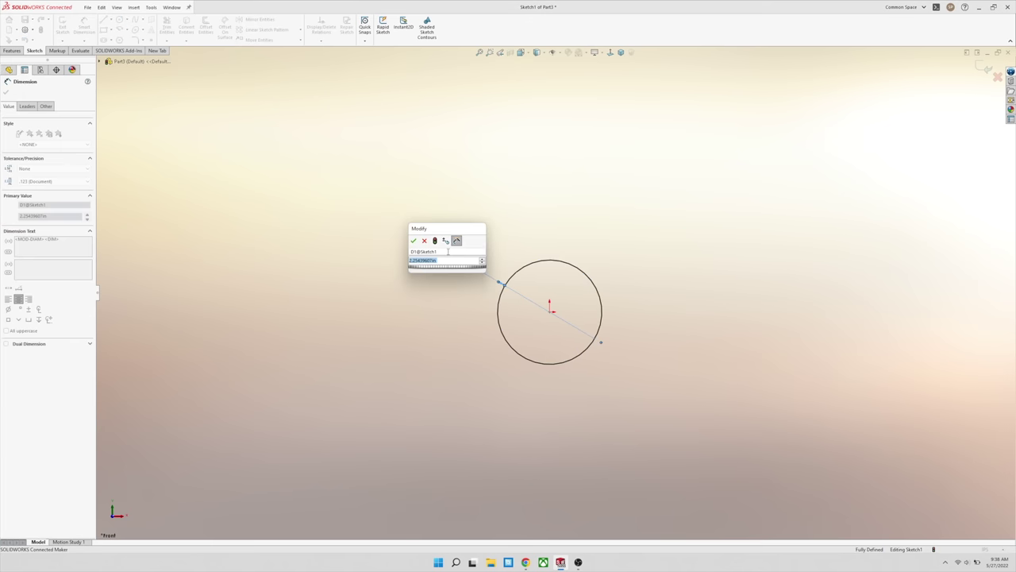
key("Return")
key("Escape")
left_click_drag(450, 254, 484, 274)
- Draw a second circle above and to the left of the origin circle and dimension its diameter as 0.25 in
right_click_drag(486, 247, 519, 248)
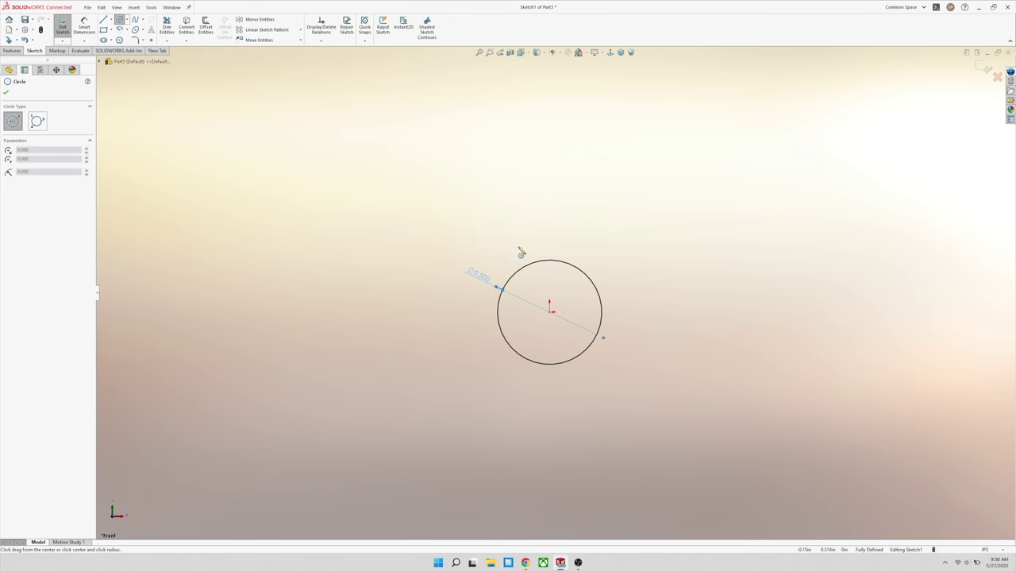
left_click(465, 247)
left_click(495, 220)
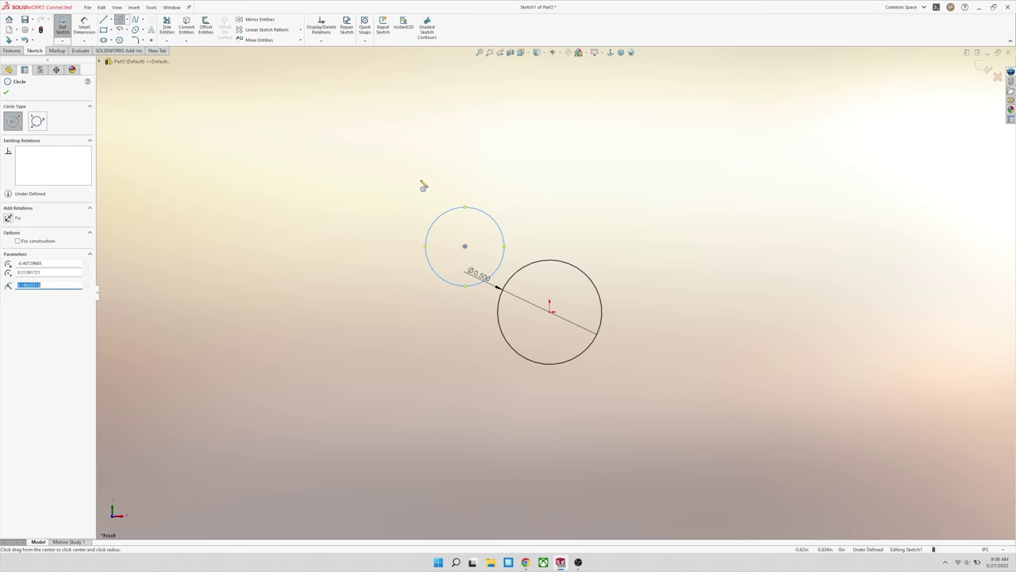
left_click(82, 25)
left_click(442, 222)
left_click(386, 183)
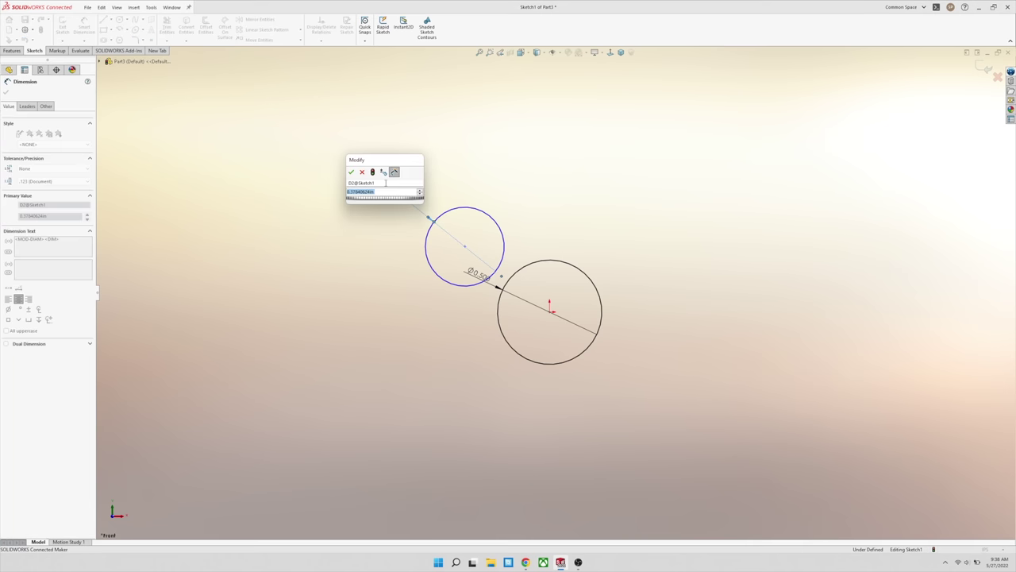
key("Return")
- Set the vertical distance between the centres of the two circles to 1.6 in
left_click(528, 392)
left_click(469, 346)
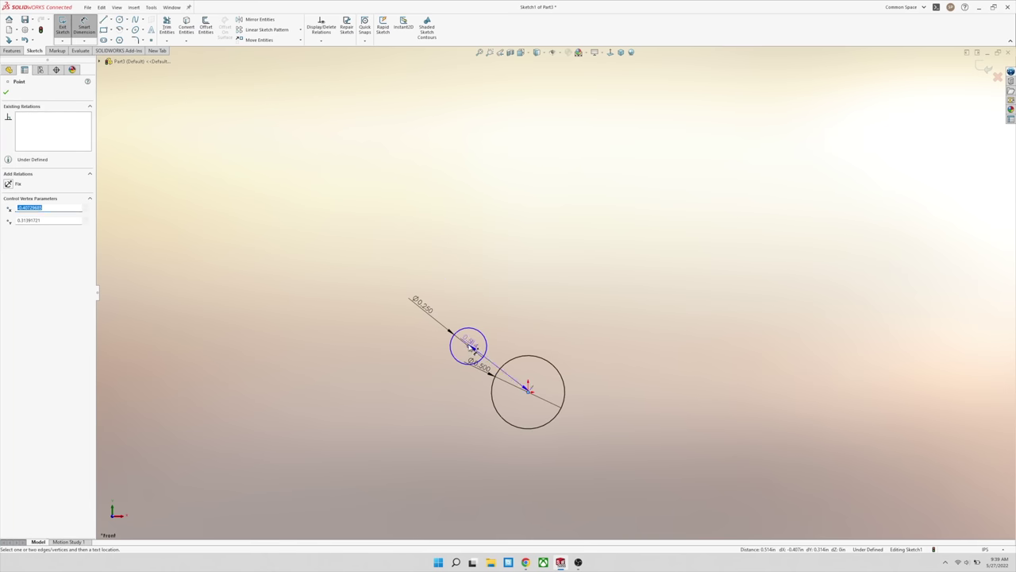
left_click(589, 376)
type("1.6")
key("Return")
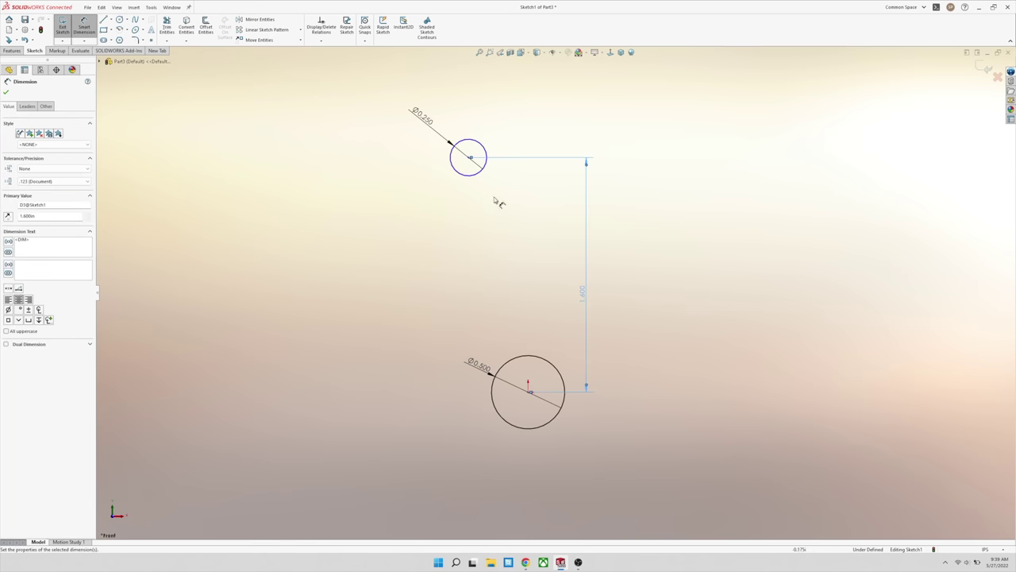
- Set the horizontal distance between the centres of the two circles to 0.38 in
left_click(469, 157)
left_click(528, 389)
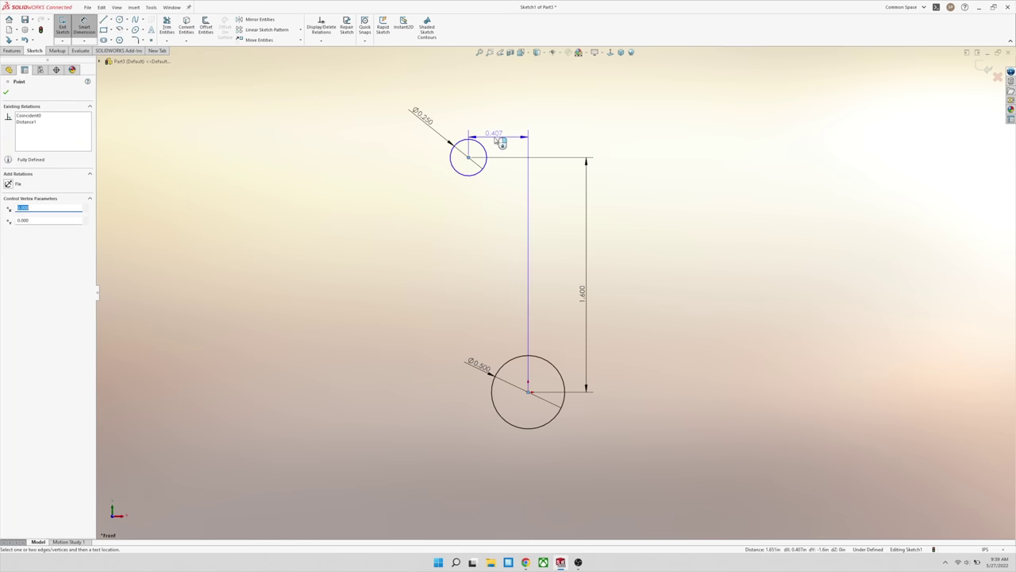
left_click(501, 141)
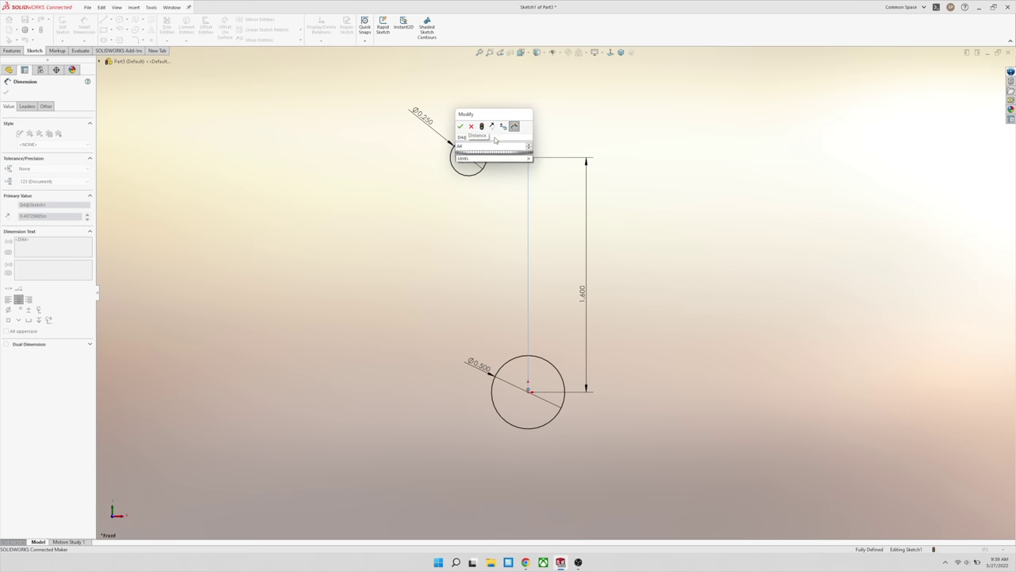
type(".38")
key("Return")
- Draw a vertical centerline about 2.67 in long to the left of both circles, with its lower end level with the origin
left_click(104, 19)
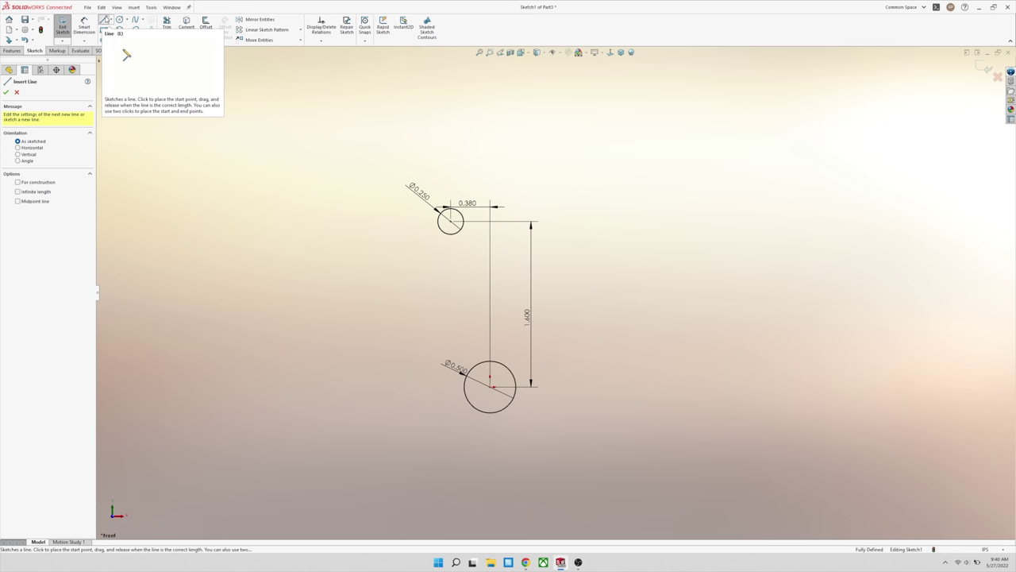
left_click(110, 20)
left_click(123, 38)
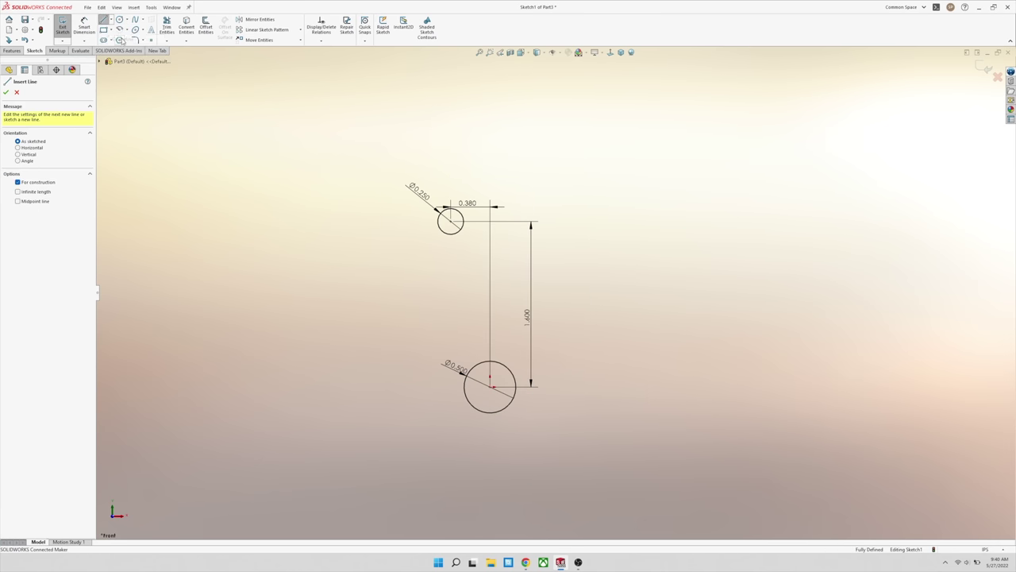
left_click(401, 387)
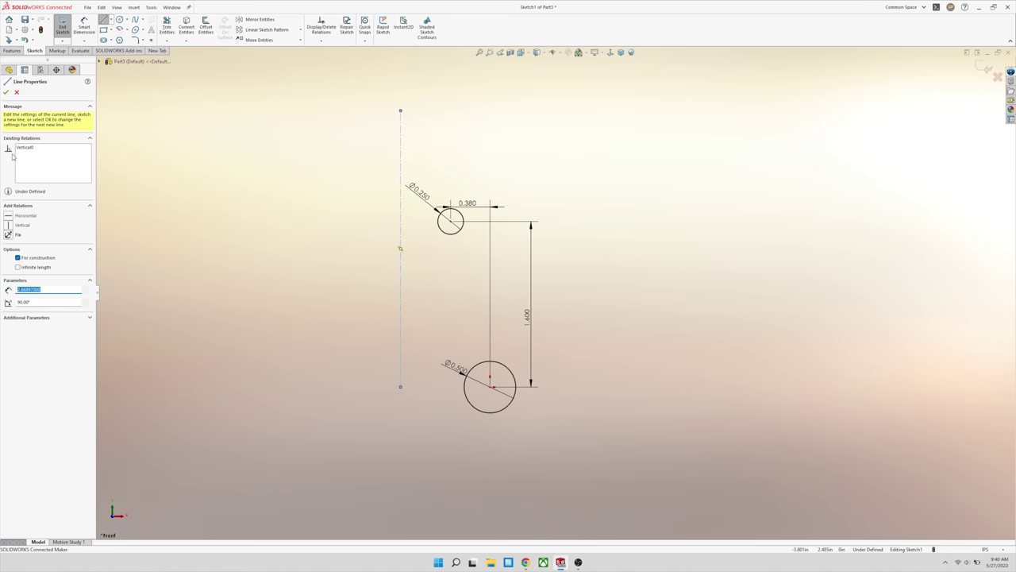
key("Escape")
- Set the horizontal distance from the centerline's lower endpoint to the origin to 0.64 in
left_click(414, 390)
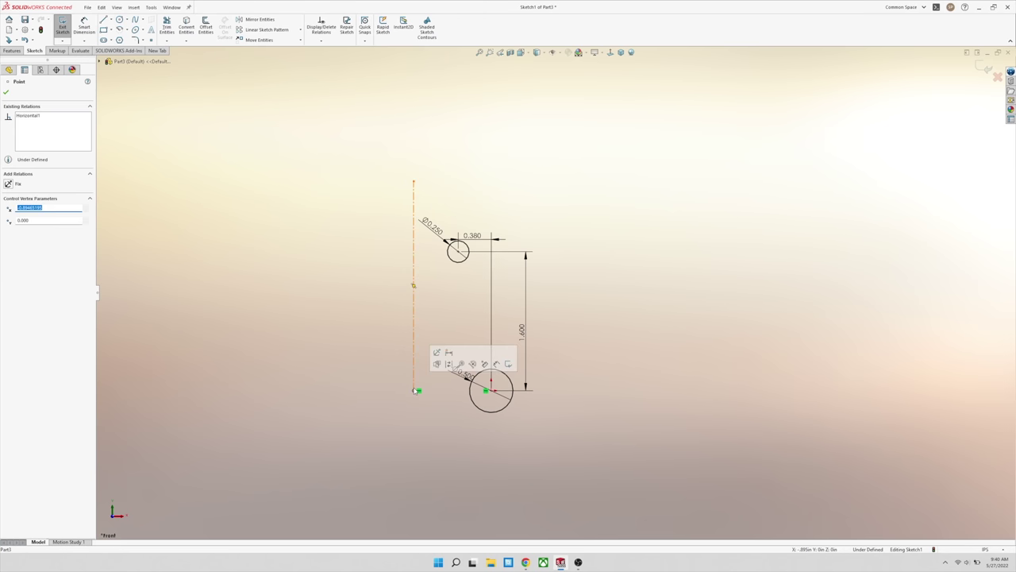
right_click_drag(414, 390, 414, 361)
left_click(492, 390)
left_click(459, 450)
type(".64")
key("Return")
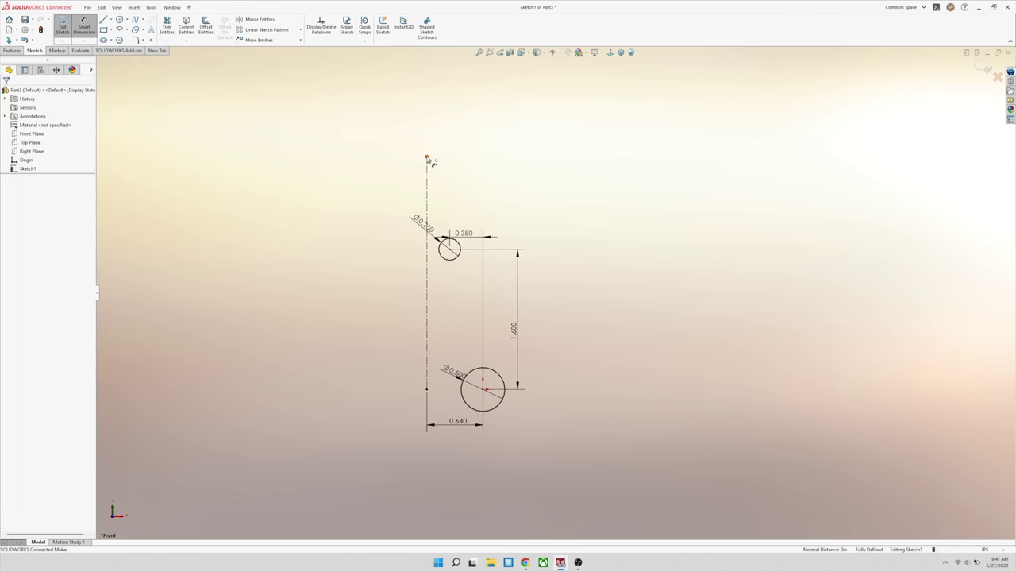
- Dimension the vertical centerline's length as 17.32 in
left_click(427, 159)
left_click(373, 308)
type("17")
key("Return")
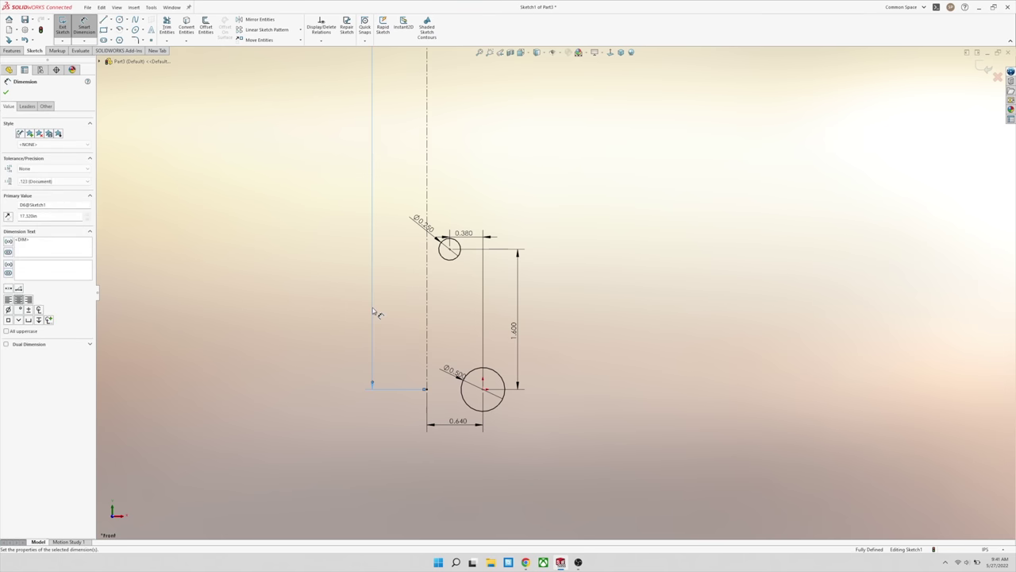
key("Escape")
- Draw a construction circle with a radius of about 1.7 in centred on the origin, around the 0.5 in circle
scroll(595, 161, "up", 8)
scroll(592, 151, "down", 3)
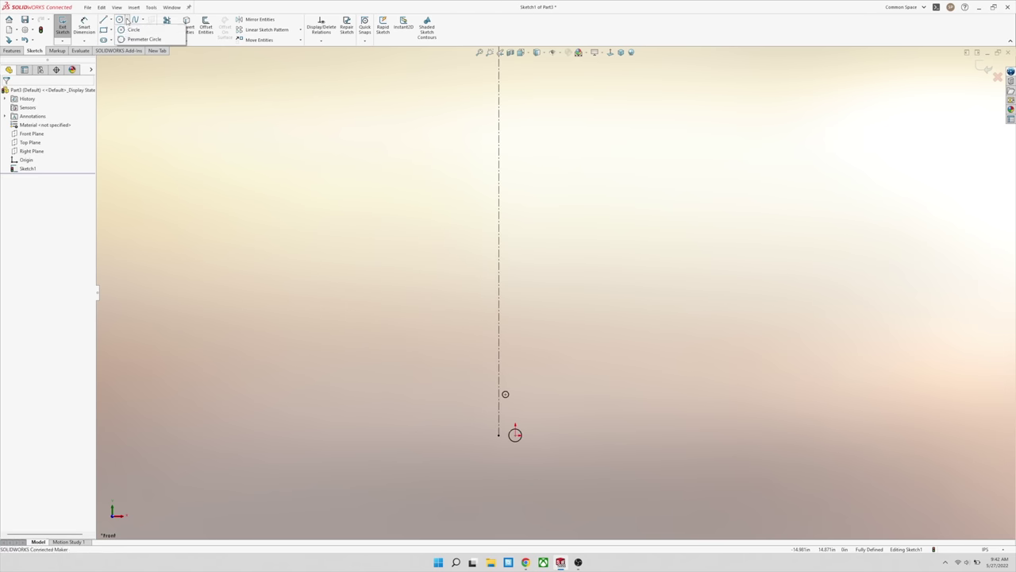
left_click(120, 19)
left_click(515, 434)
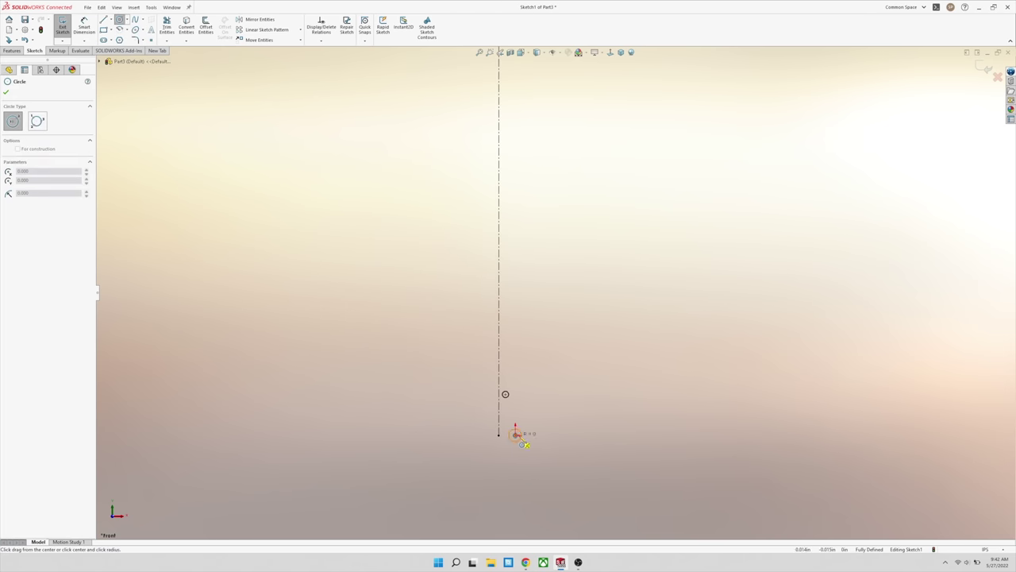
left_click(561, 438)
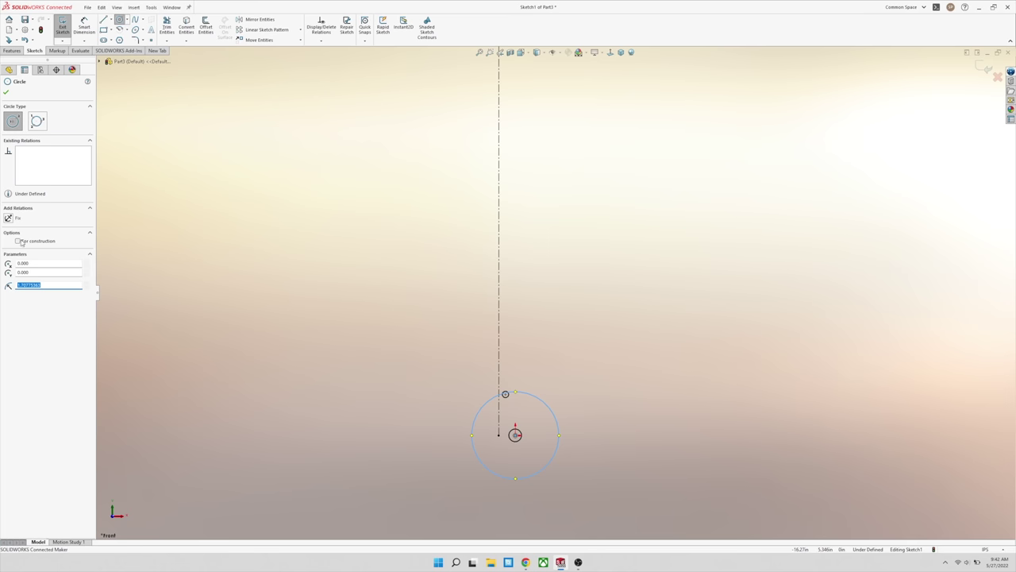
left_click(6, 92)
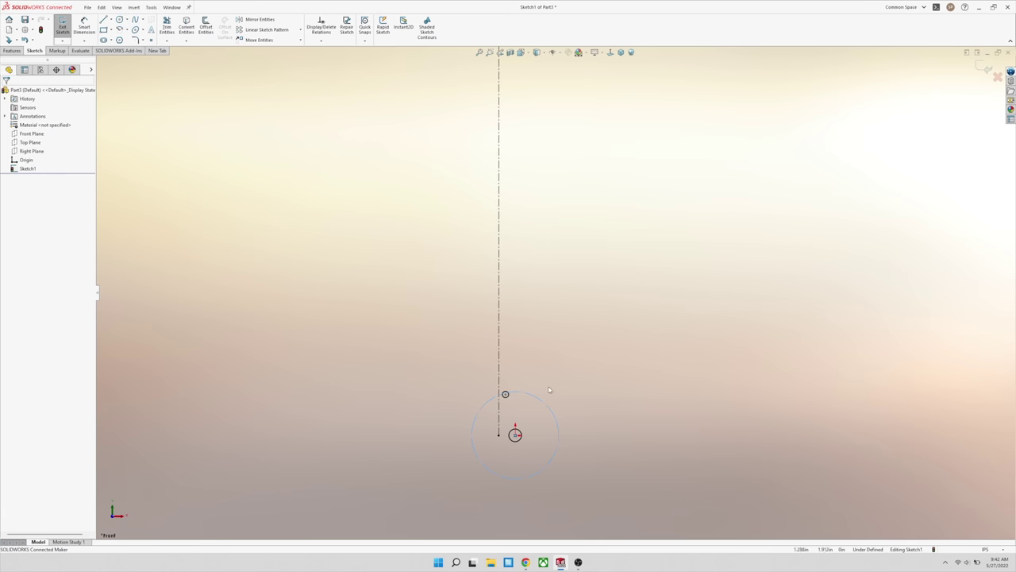
- Draw the lever's right outline as a slanted line up and inward from the construction circle, continued by a vertical line
scroll(582, 333, "up", 2)
scroll(556, 373, "down", 1)
scroll(562, 376, "down", 1)
right_click_drag(572, 416, 533, 420)
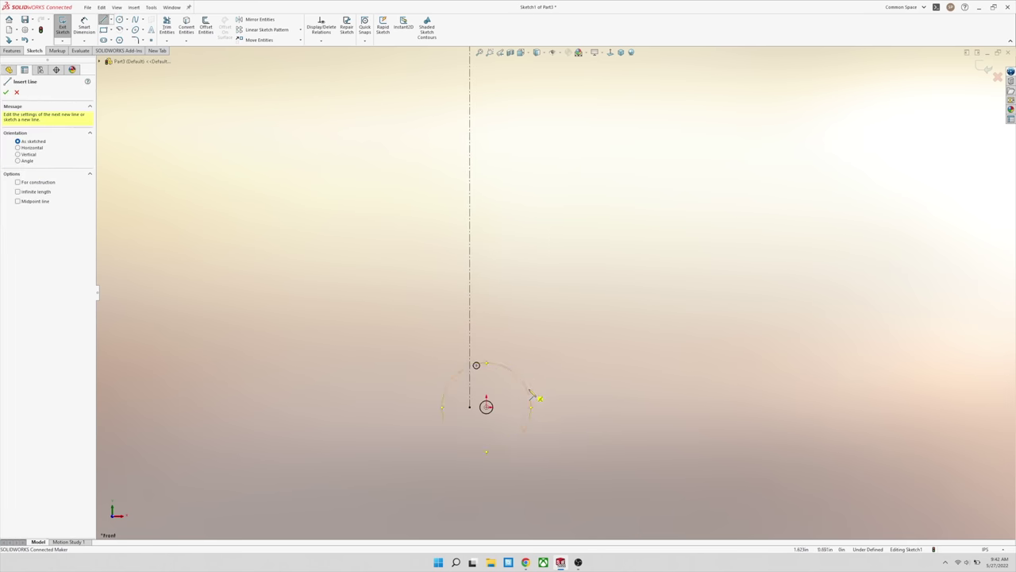
left_click(532, 395)
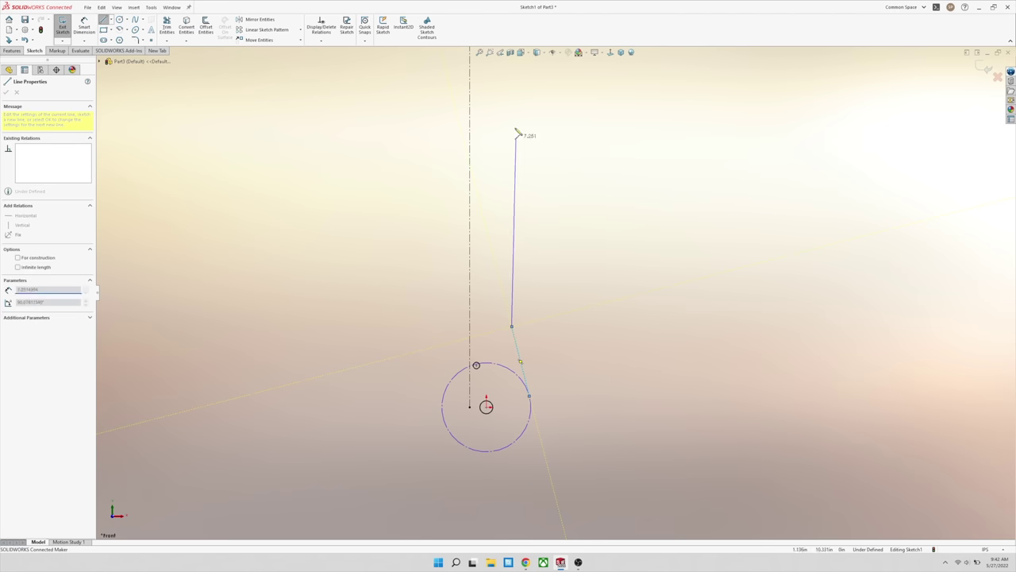
left_click(511, 96)
key("Escape")
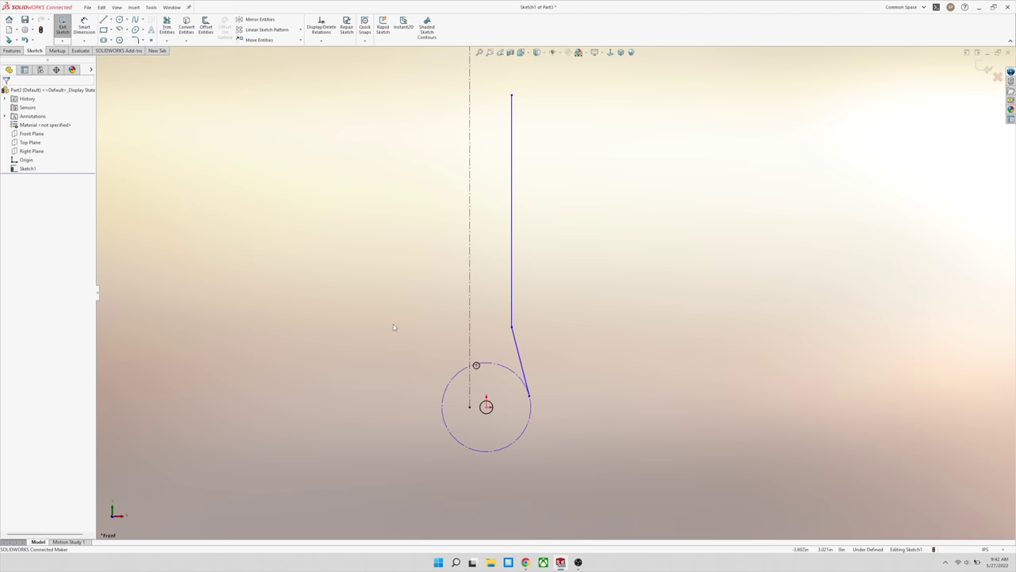
- Draw the lever's left outline as a slanted line up and outward from the construction circle, continued by a vertical line about 8.54 in long
right_click_drag(393, 327, 361, 334)
left_click(442, 410)
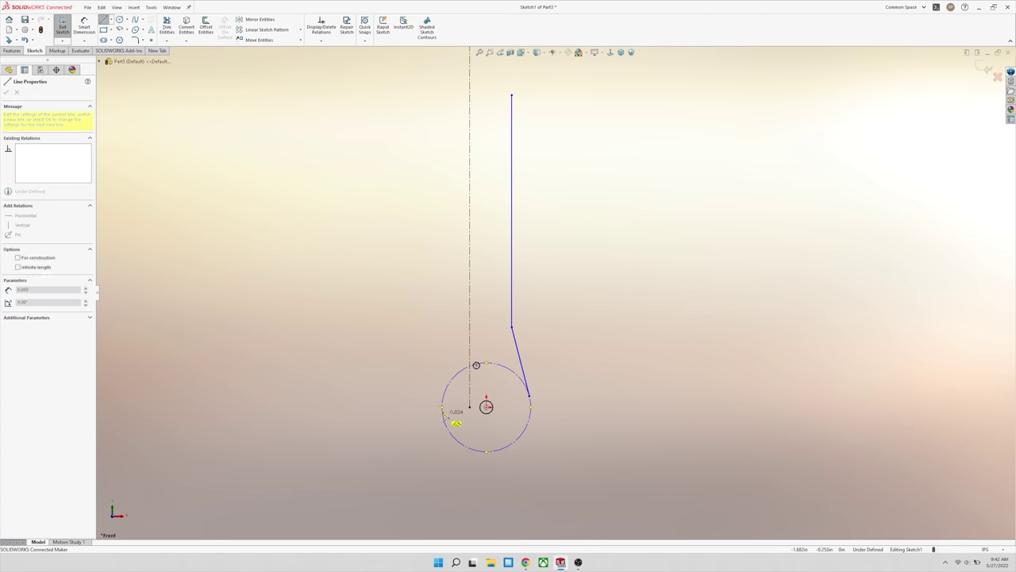
left_click(405, 317)
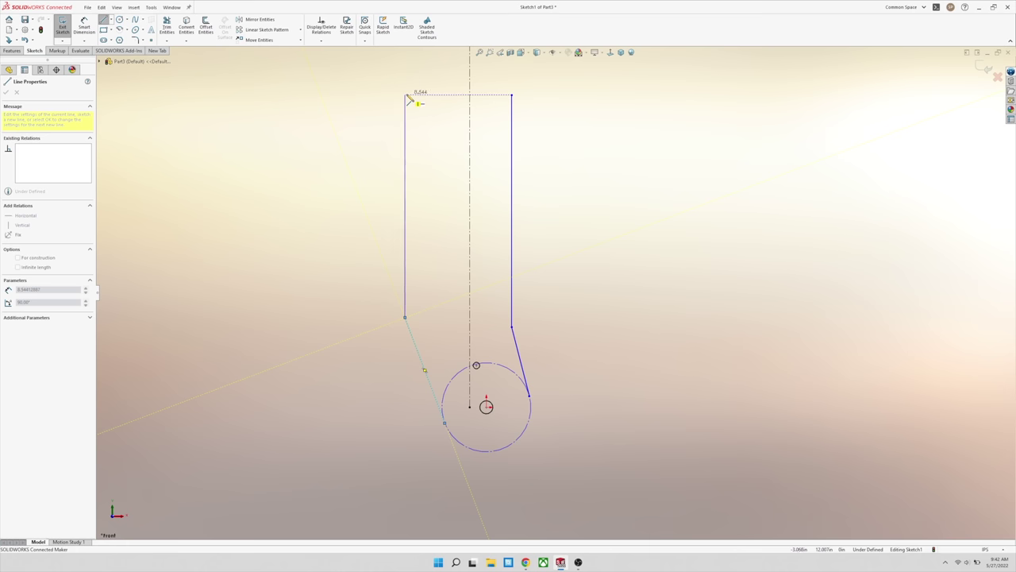
left_click(405, 95)
key("Escape")
scroll(452, 301, "up", 3)
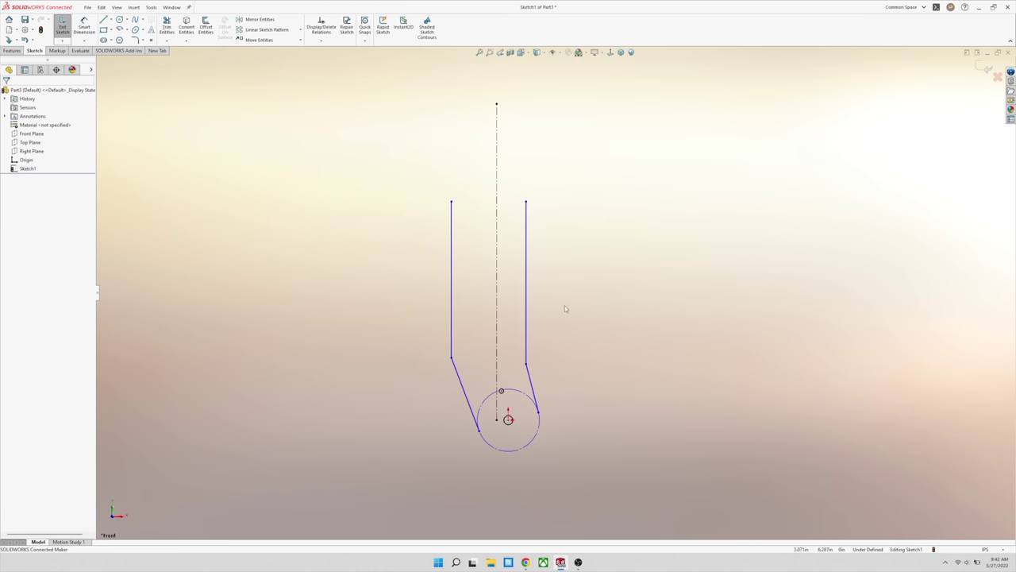
- Make the left slanted line tangent to the construction circle around the origin and check the relations at both lines' lower endpoints
scroll(486, 414, "down", 4)
mouse_move(480, 409)
left_mouse_down()
mouse_move(479, 387)
mouse_move(479, 408)
left_mouse_up()
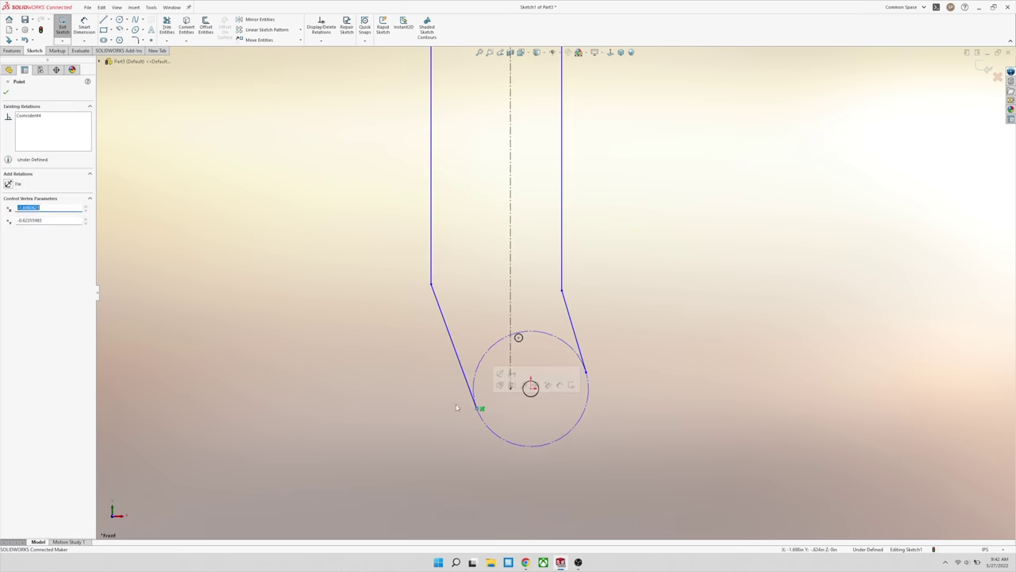
left_click(456, 408)
left_click(466, 380)
left_click(490, 428, "ctrl")
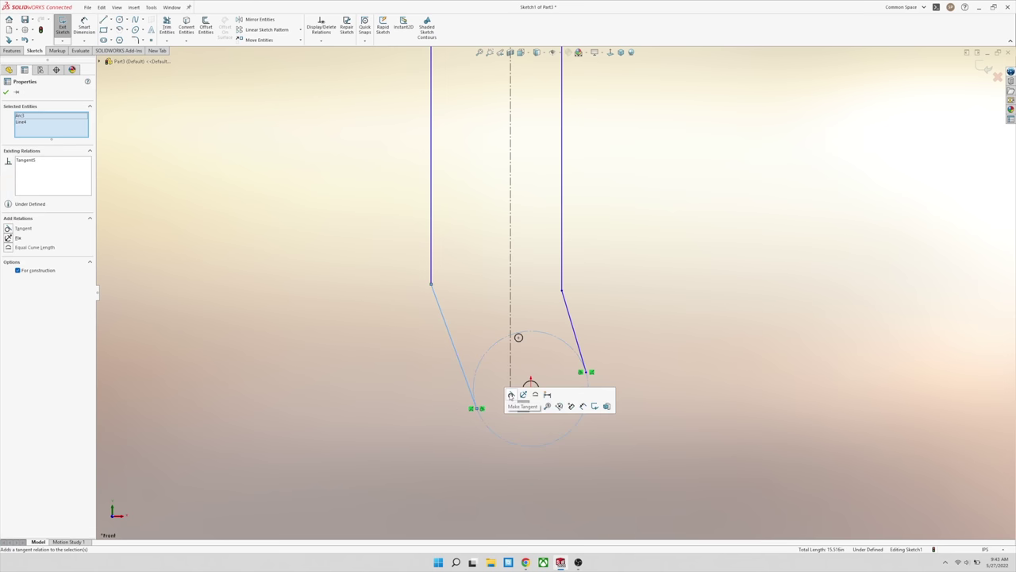
left_click(478, 446)
left_click(576, 339)
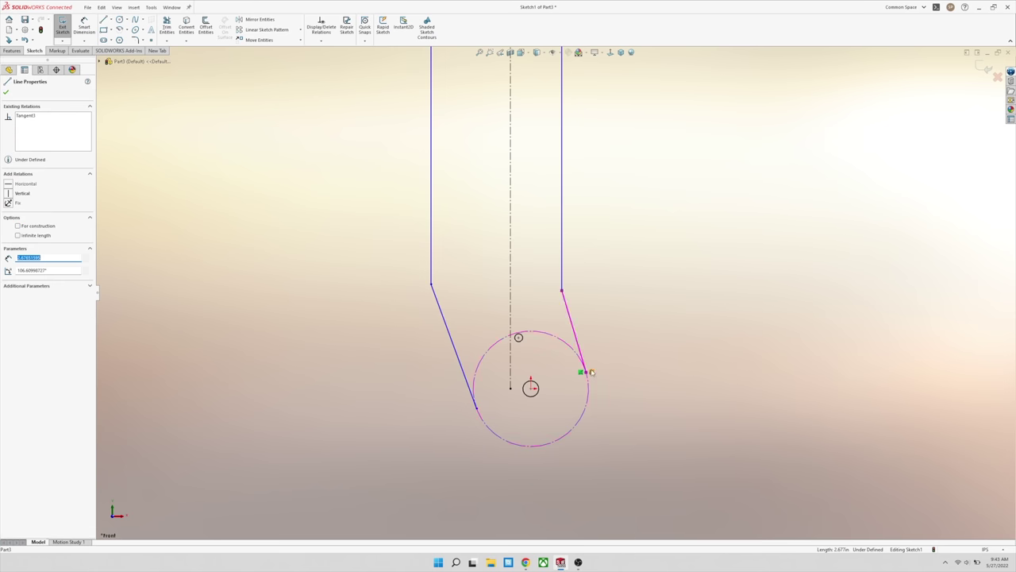
key("Escape")
left_click(477, 408)
left_click(480, 416)
key("Escape")
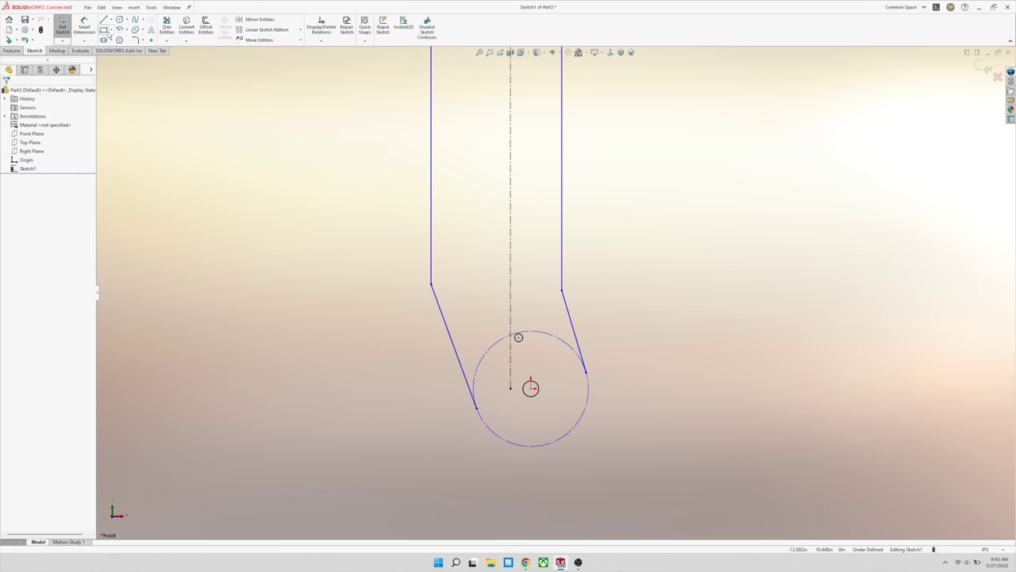
- Dimension the construction circle around the origin with a diameter of 1.05 in
left_click(85, 27)
left_click(582, 415)
left_click(642, 400)
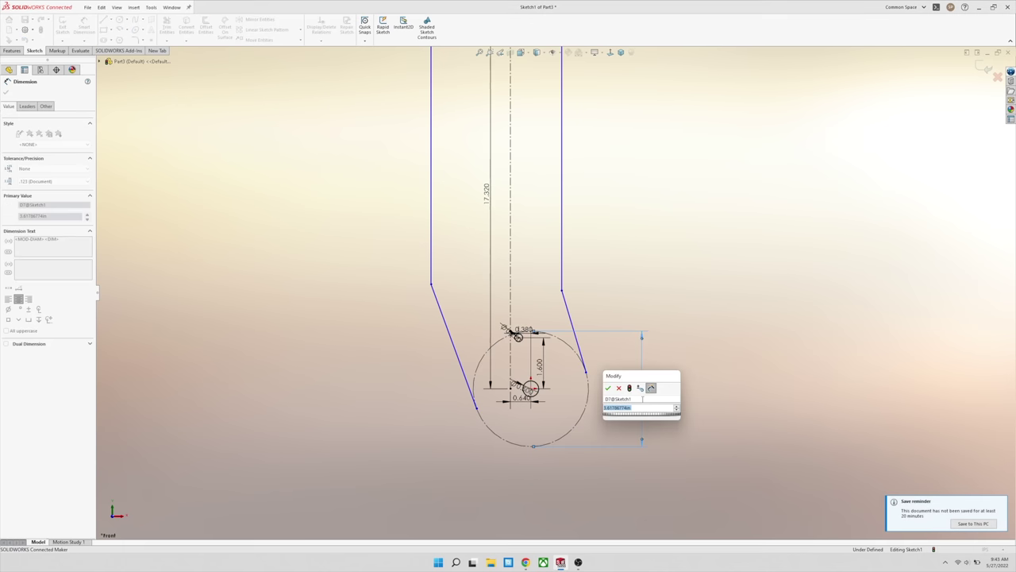
type("1.05")
key("Return")
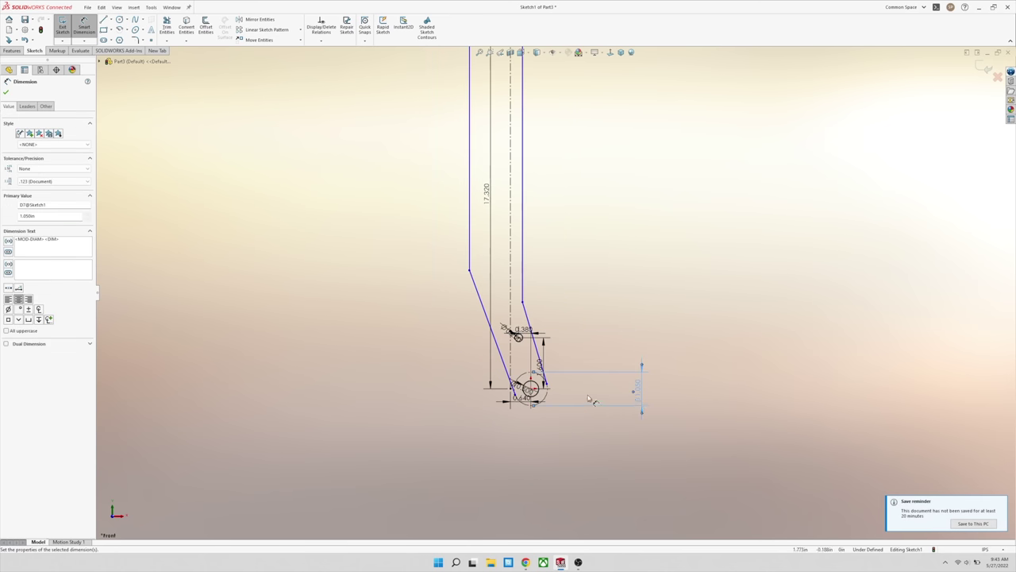
key("Escape")
- Move the corners between the slanted and vertical lines on both sides down to about the height of the 0.25 in circle
scroll(558, 389, "down", 10)
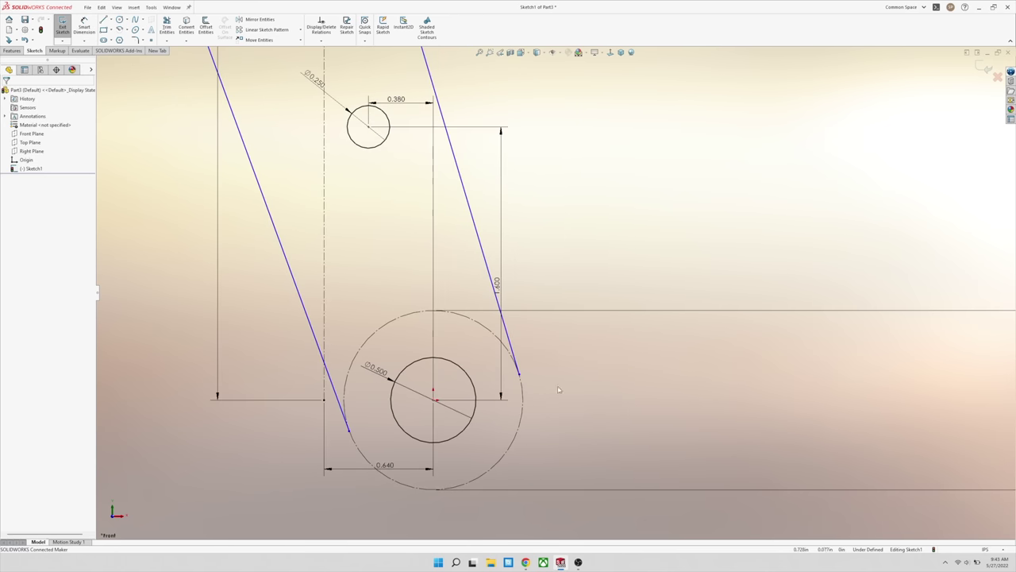
scroll(559, 290, "up", 4)
left_click_drag(488, 151, 528, 229)
left_click_drag(374, 79, 412, 231)
right_click_drag(481, 262, 486, 257)
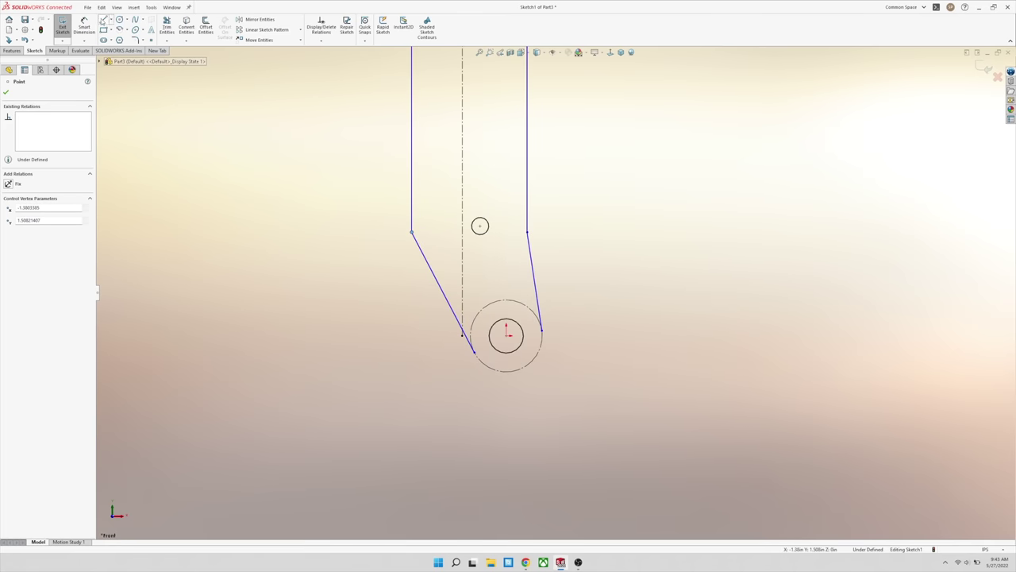
- Draw a horizontal construction line between the two corners where the slanted lines meet the vertical lines
left_click(111, 20)
left_click(121, 39)
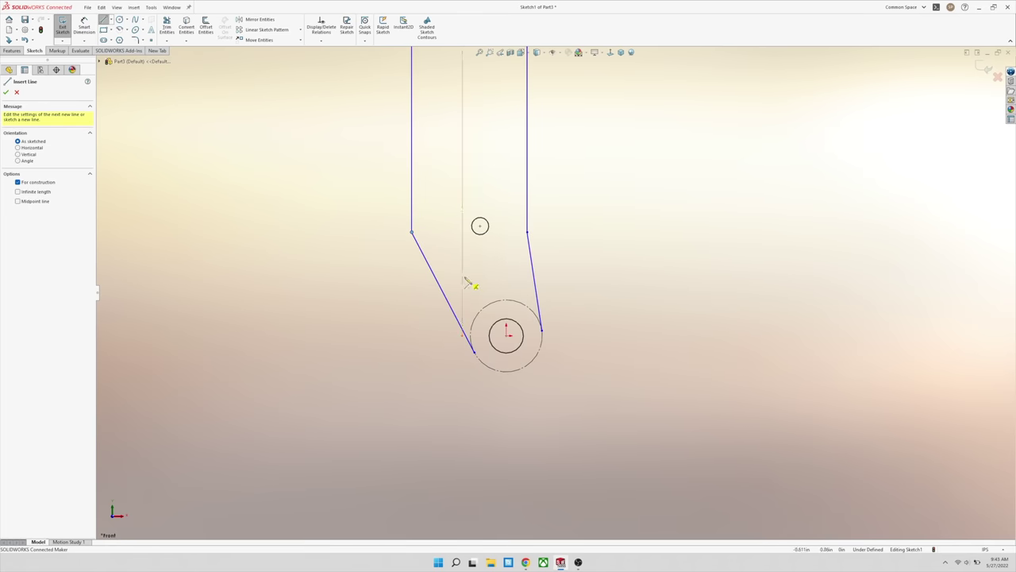
left_click(412, 232)
left_click(527, 231)
key("Escape")
left_click(504, 233)
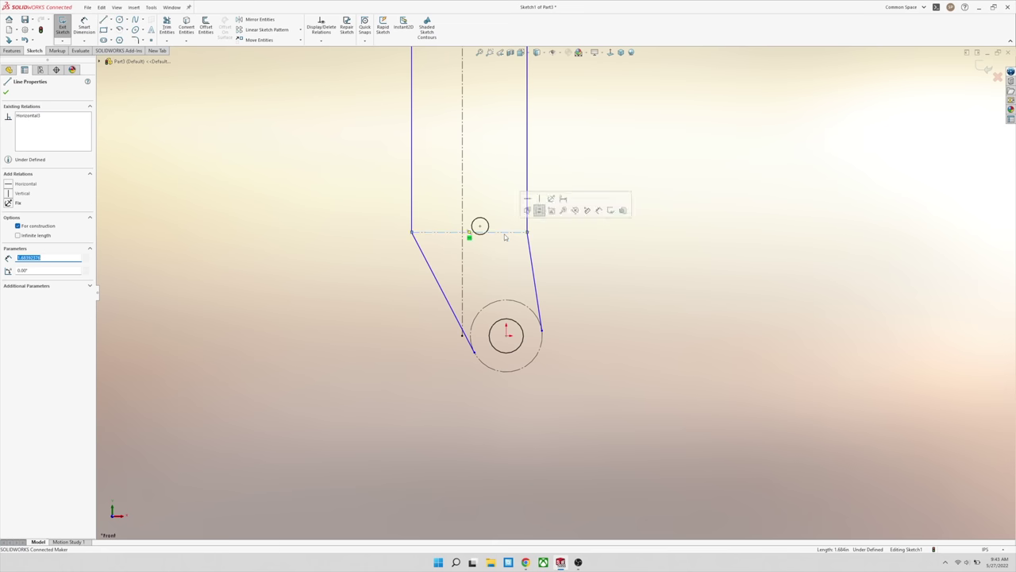
- Make the horizontal construction line coincident with the center of the 0.25 in circle
left_click(483, 246)
left_click(493, 232)
left_click(479, 226, "ctrl")
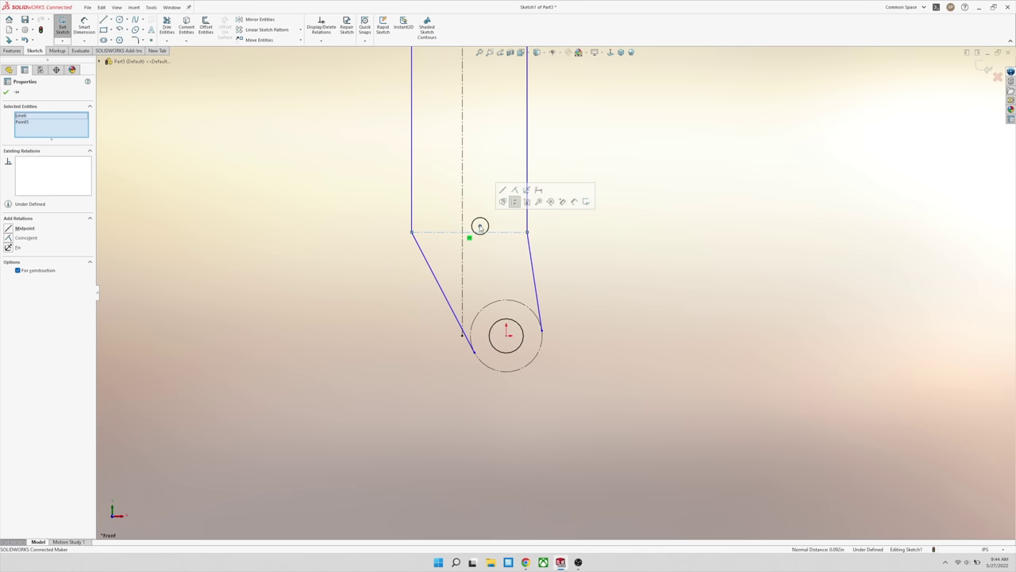
left_click(514, 191)
left_click(517, 250)
- Make the midpoint of the horizontal construction line coincident with the vertical centerline
scroll(497, 227, "up", 1)
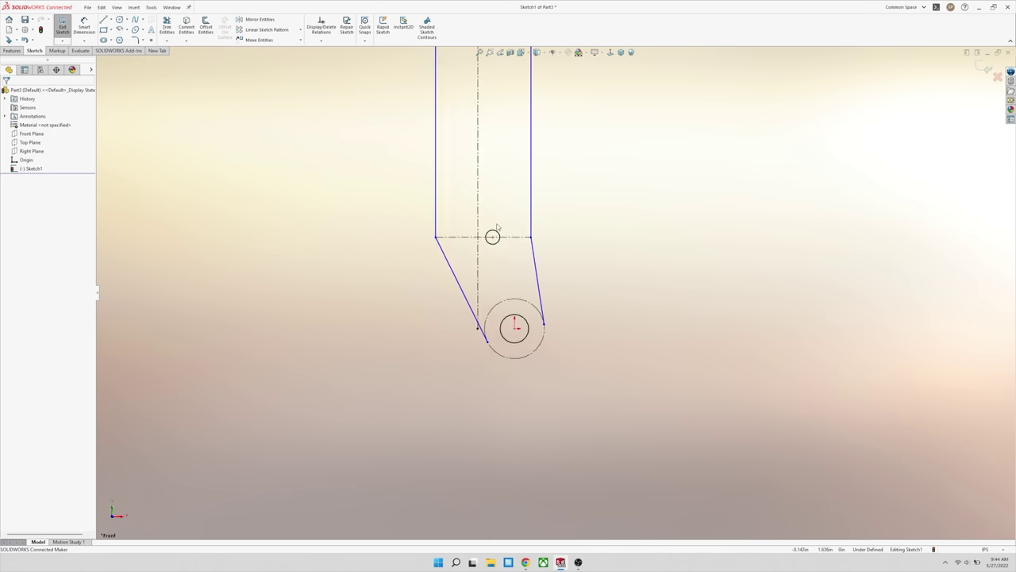
scroll(497, 227, "up", 3)
scroll(556, 204, "down", 2)
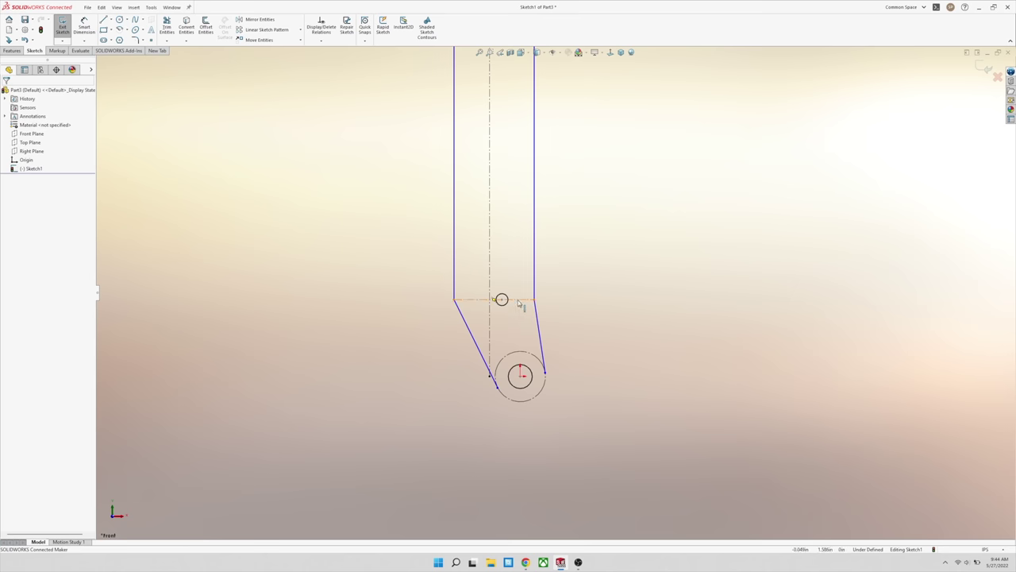
scroll(518, 303, "down", 5)
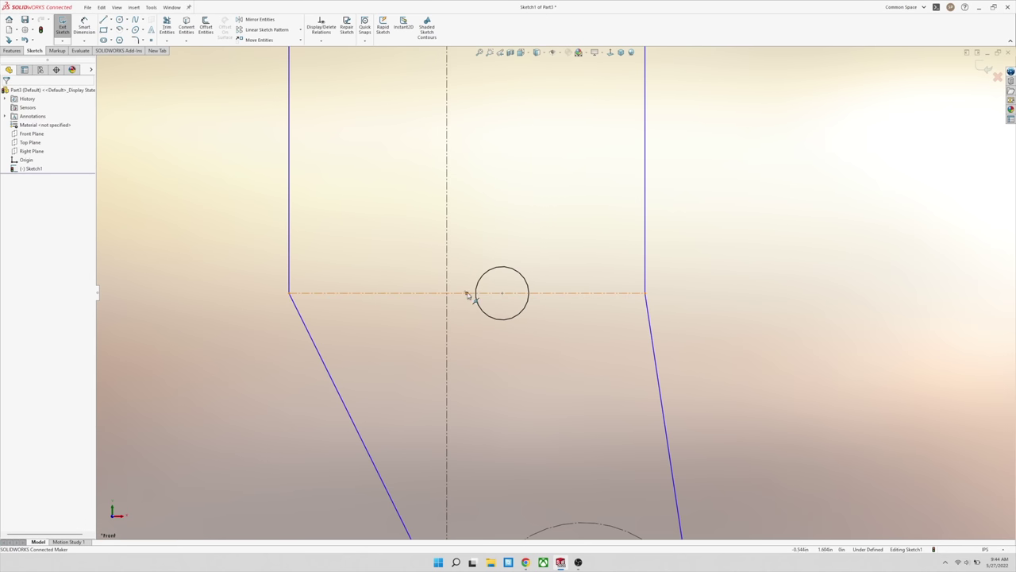
left_click(468, 294)
left_click(467, 295, "ctrl")
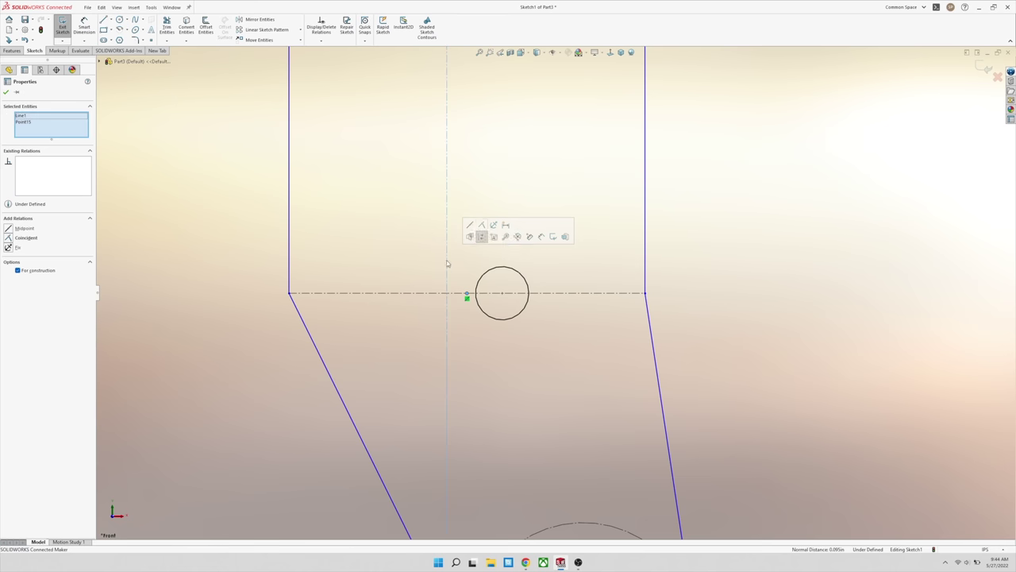
left_click(482, 231)
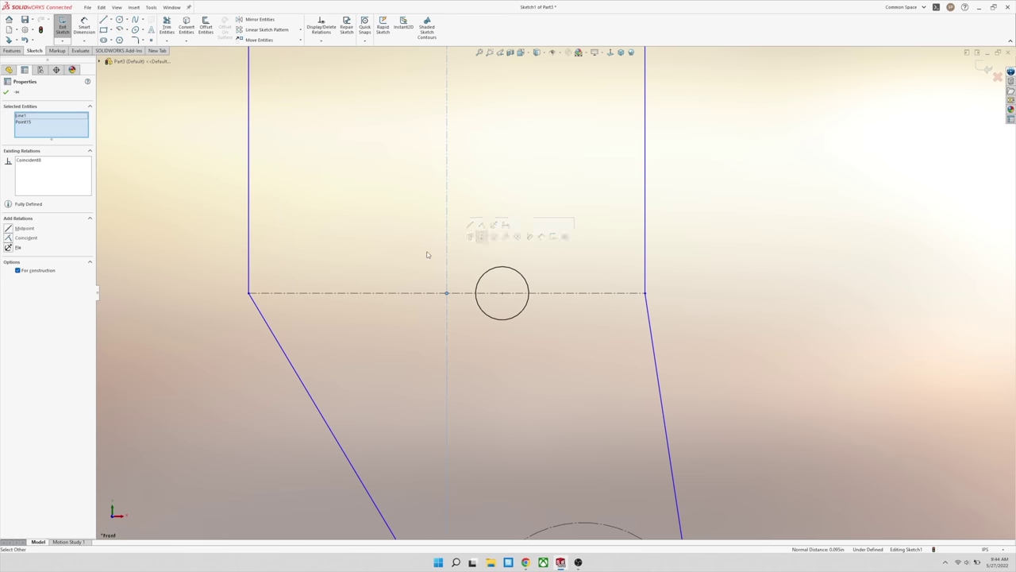
key("Escape")
- Dimension the distance between the lever's two vertical lines as 1.5 in
scroll(498, 302, "up", 3)
left_click_drag(586, 279, 590, 278)
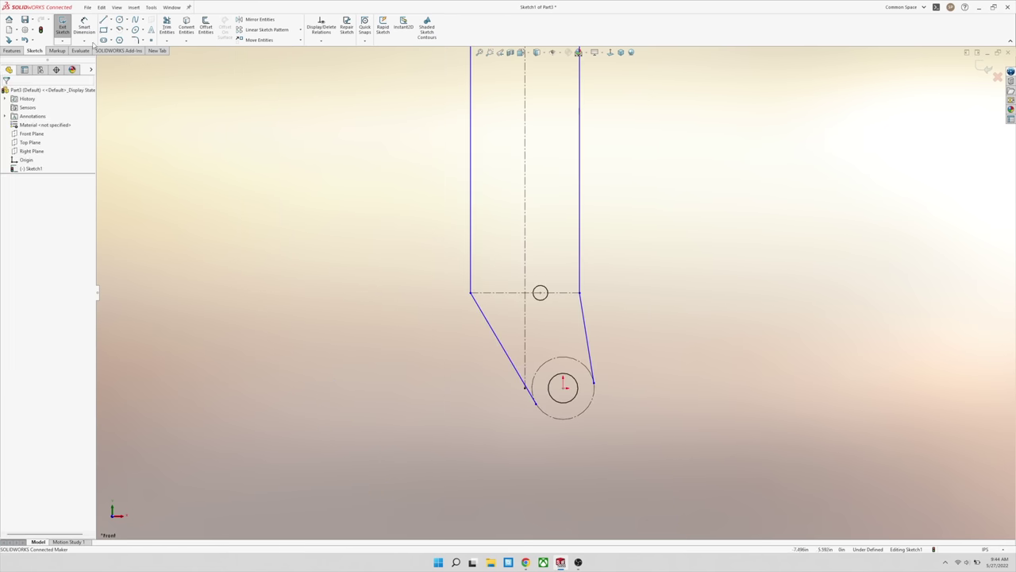
left_click(84, 28)
left_click(470, 268)
left_click(580, 262)
left_click(553, 251)
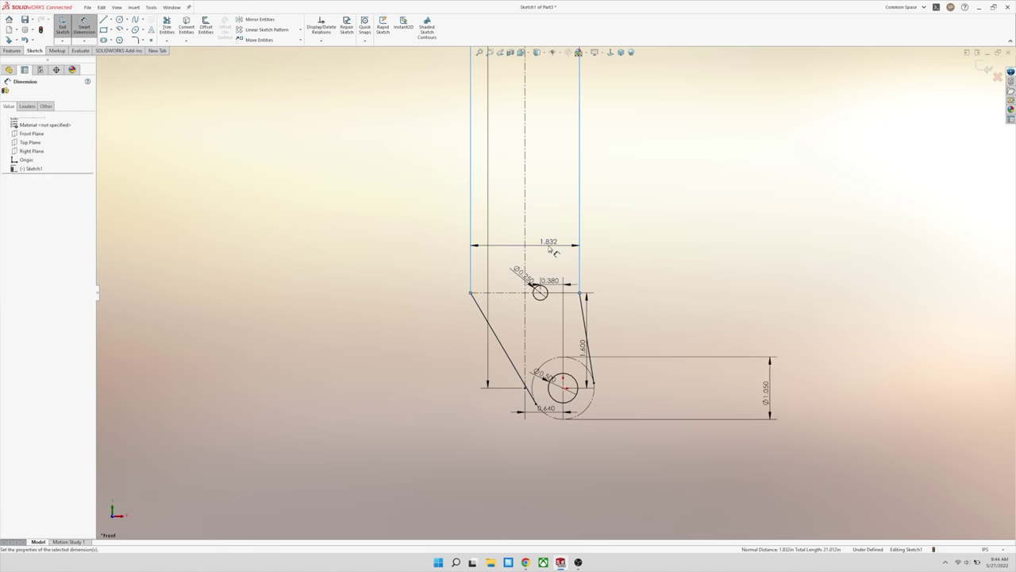
type("1.5")
key("Return")
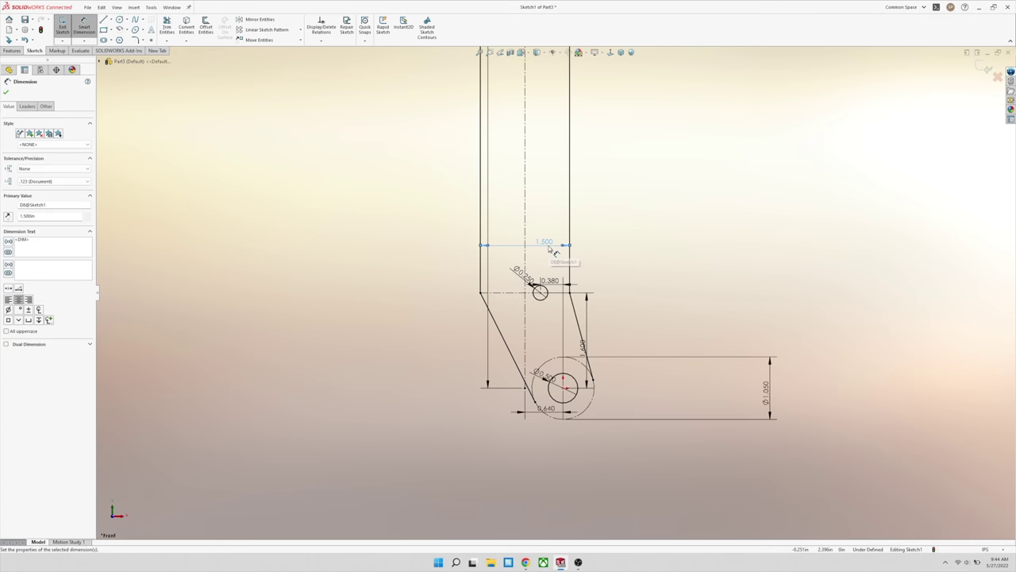
key("Escape")
- Move the dimension labels around the 0.25 in and 0.5 in circles apart for readability
left_click(533, 278)
left_click_drag(527, 278, 513, 280)
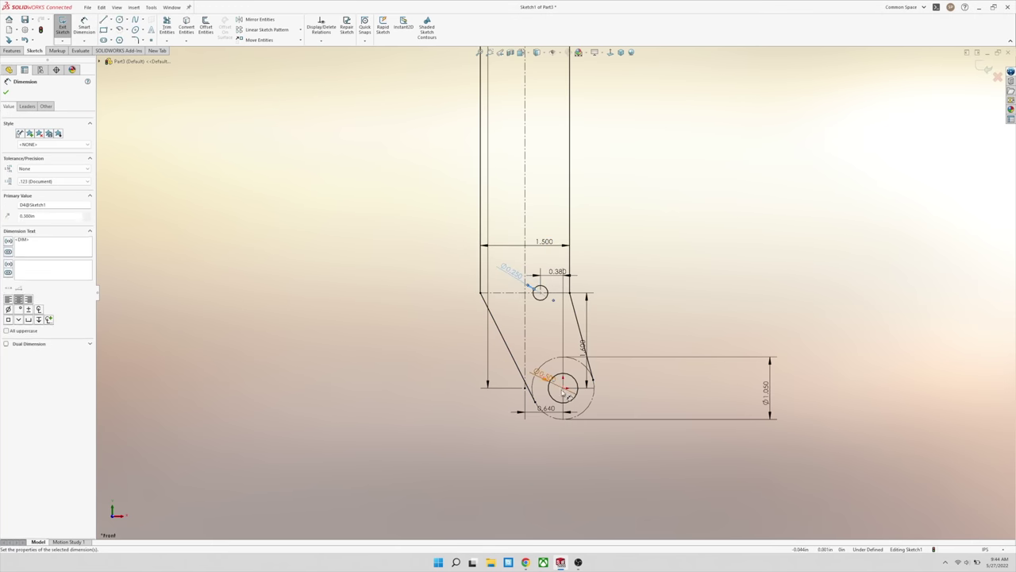
left_click_drag(545, 375, 530, 347)
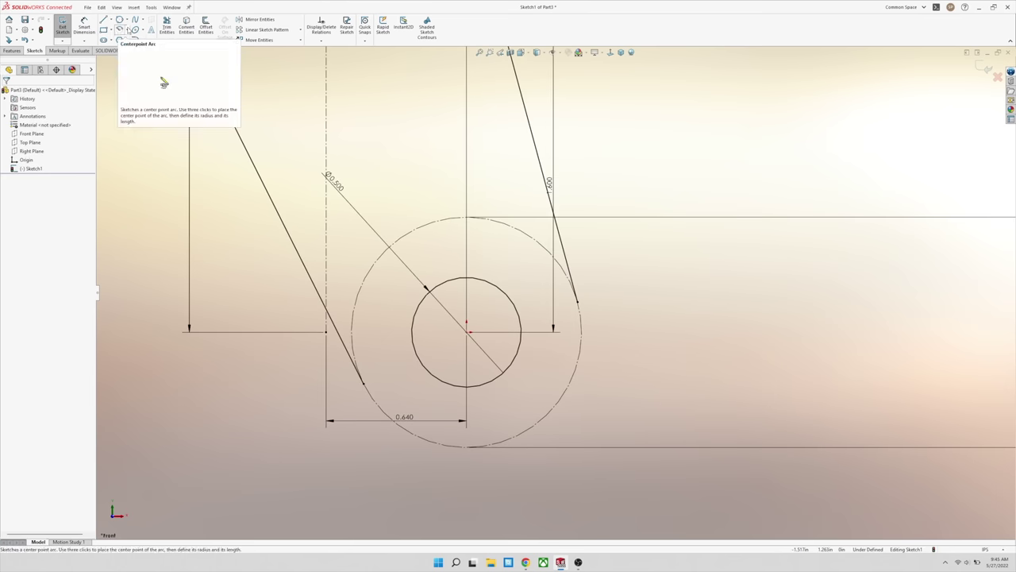
- Draw a three-point arc joining the lower ends of the slanted lines and make it coradial with the 1.05 in construction circle
left_click(127, 30)
left_click(147, 57)
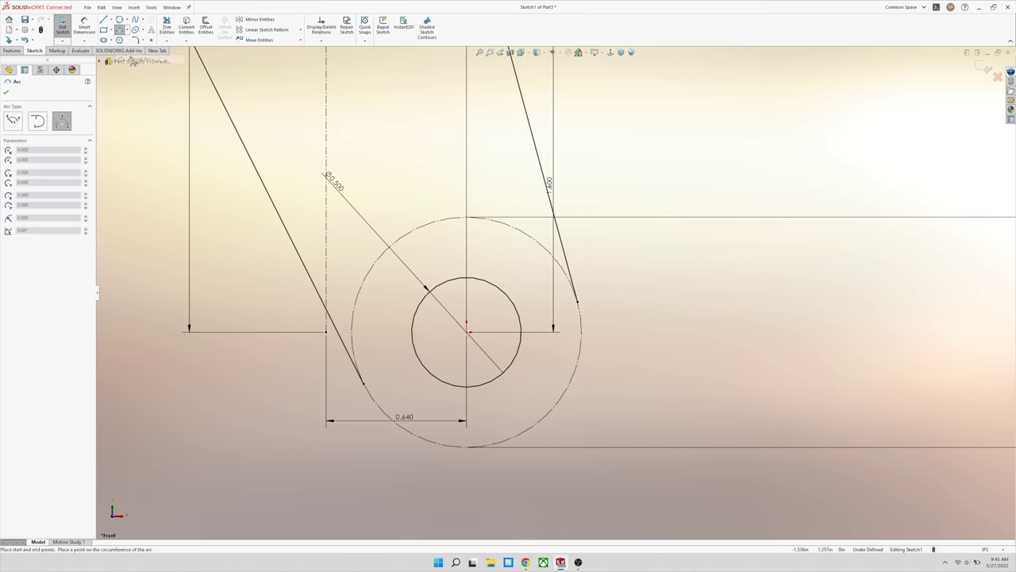
left_click(367, 387)
left_click(578, 301)
left_click(587, 421)
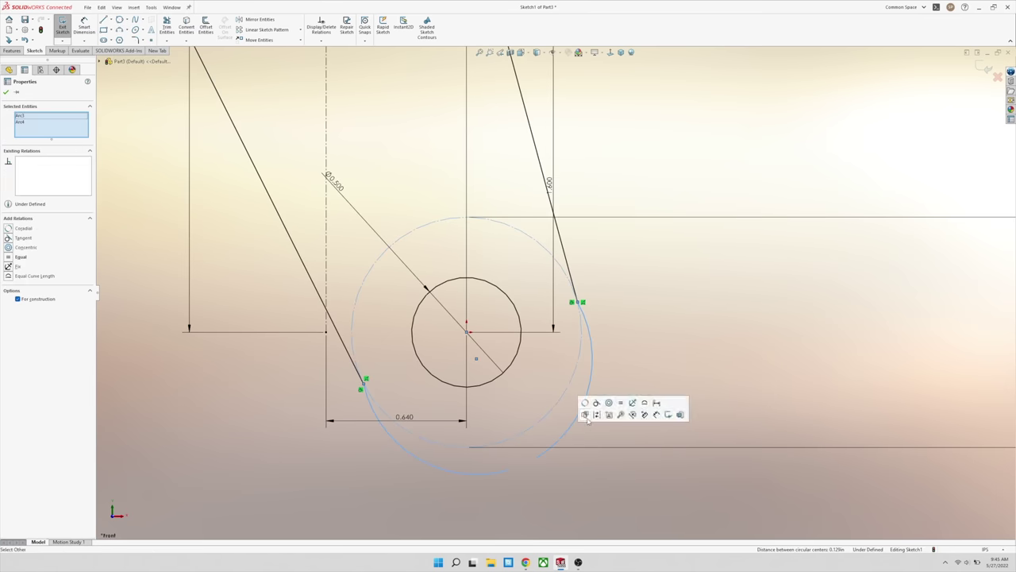
left_click(586, 403)
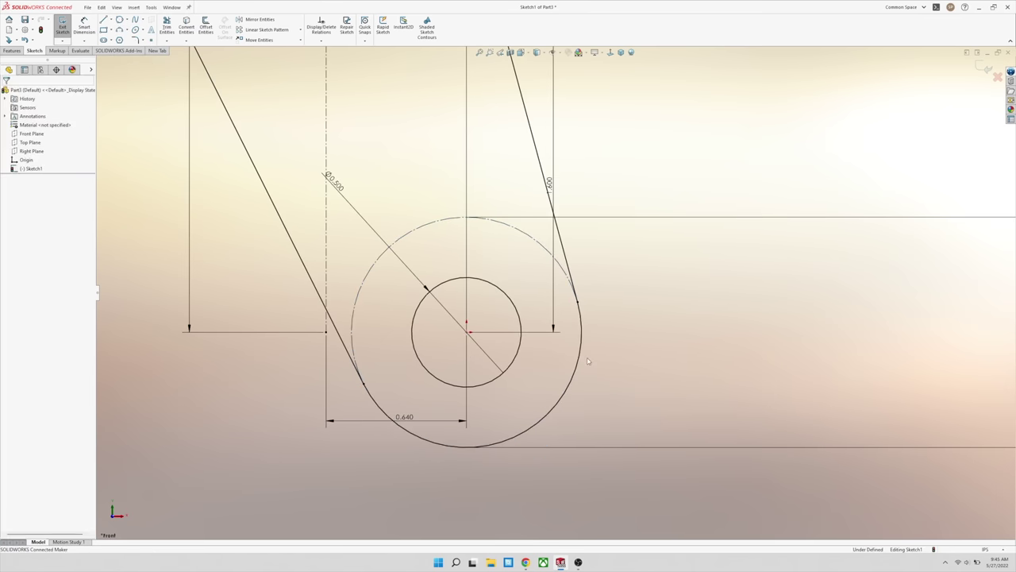
- Extend the lever's two vertical lines upward until they end about 16 in above the origin, just below the centerline's upper end
key("f")
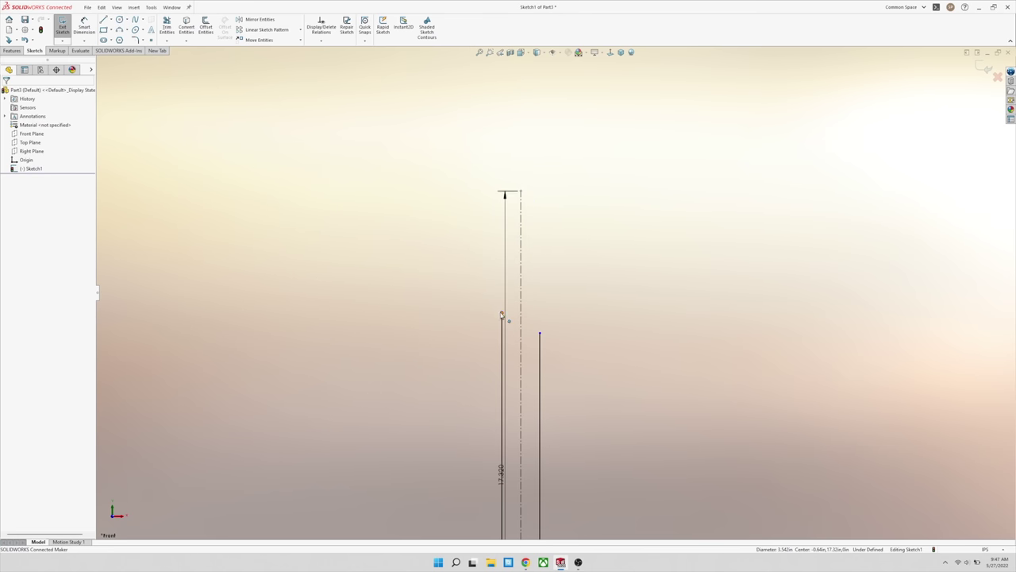
left_click_drag(501, 314, 495, 260)
left_click_drag(494, 210, 492, 215)
left_click_drag(540, 334, 536, 275)
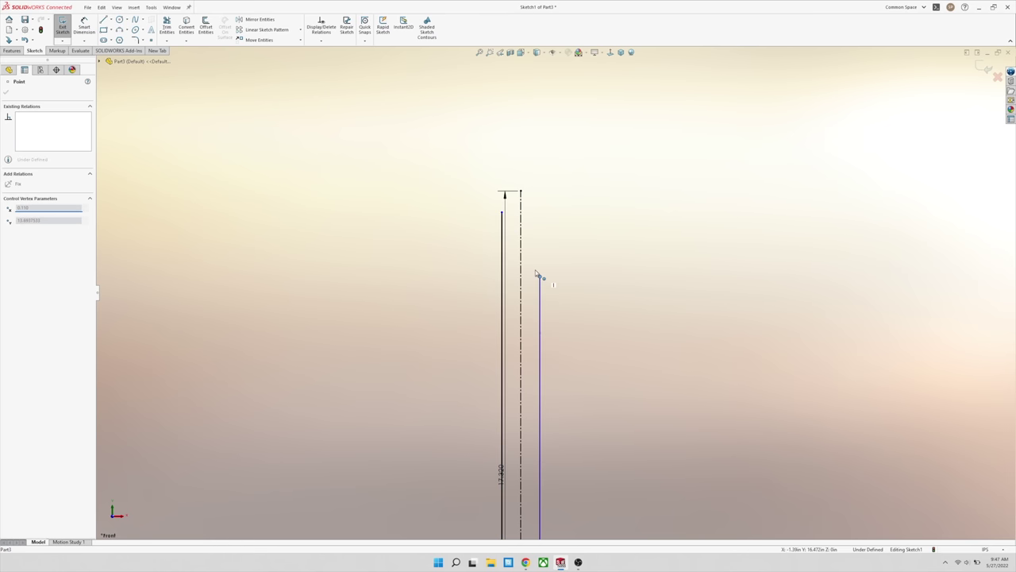
left_click_drag(532, 226, 528, 230)
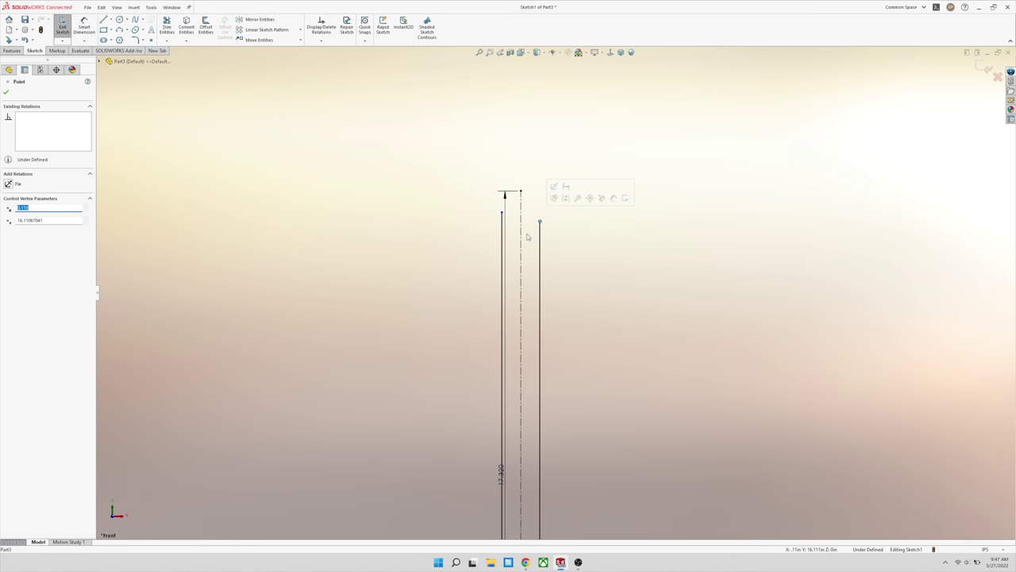
- Align the upper endpoints of the two vertical lines with a horizontal relation
left_click(509, 226)
left_click(502, 213)
left_click(540, 223, "ctrl")
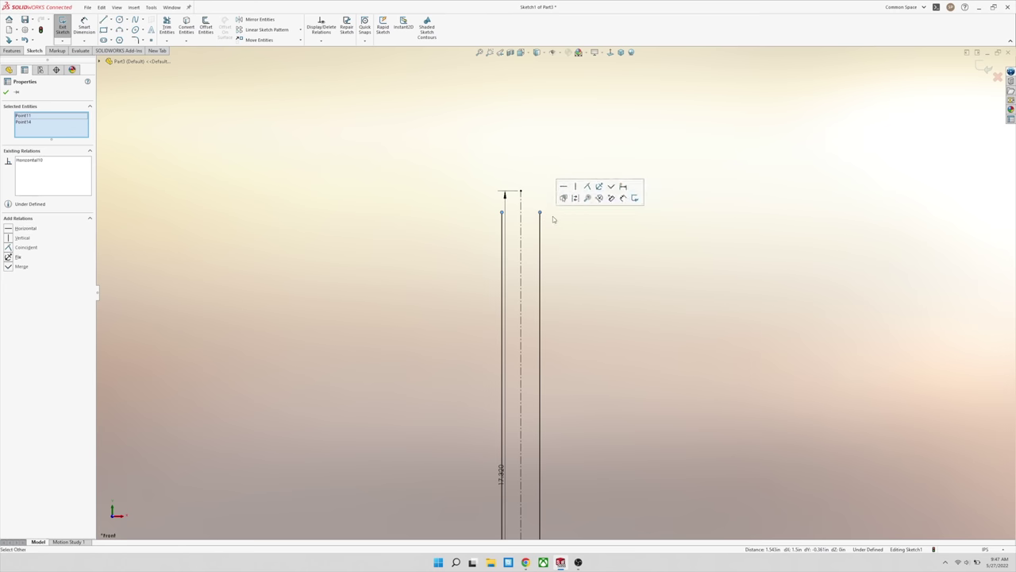
left_click(571, 225)
- Draw a construction circle of about 1.08 in radius centred on the centerline and make it coincident with the centerline's upper endpoint
scroll(535, 196, "down", 4)
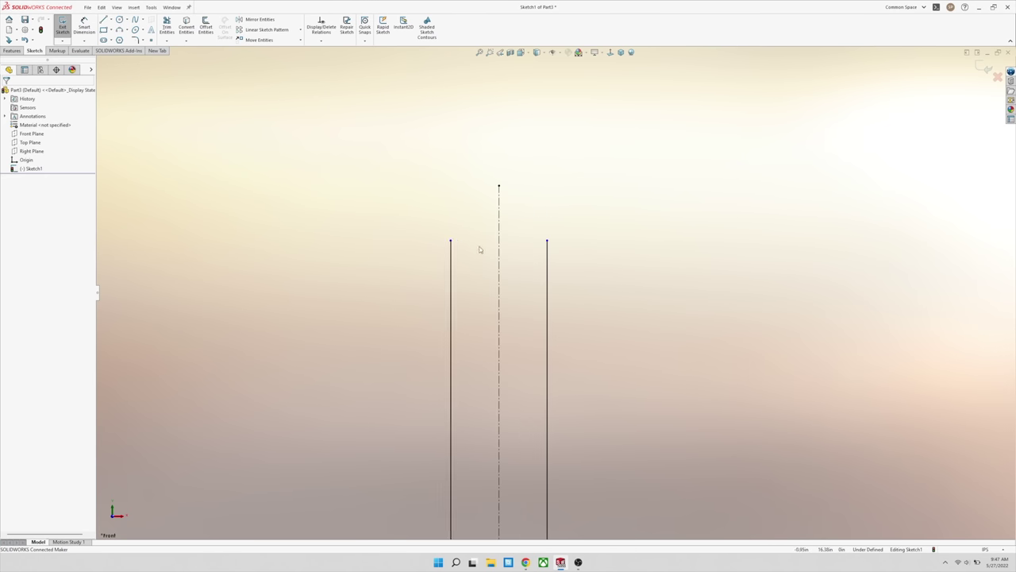
left_click(120, 19)
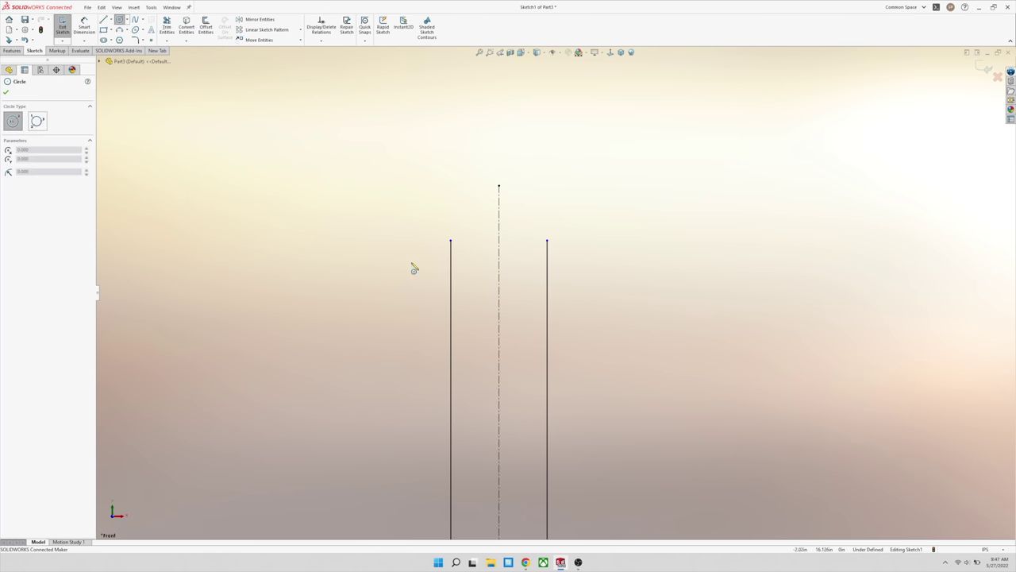
left_click(500, 265)
left_click(524, 201)
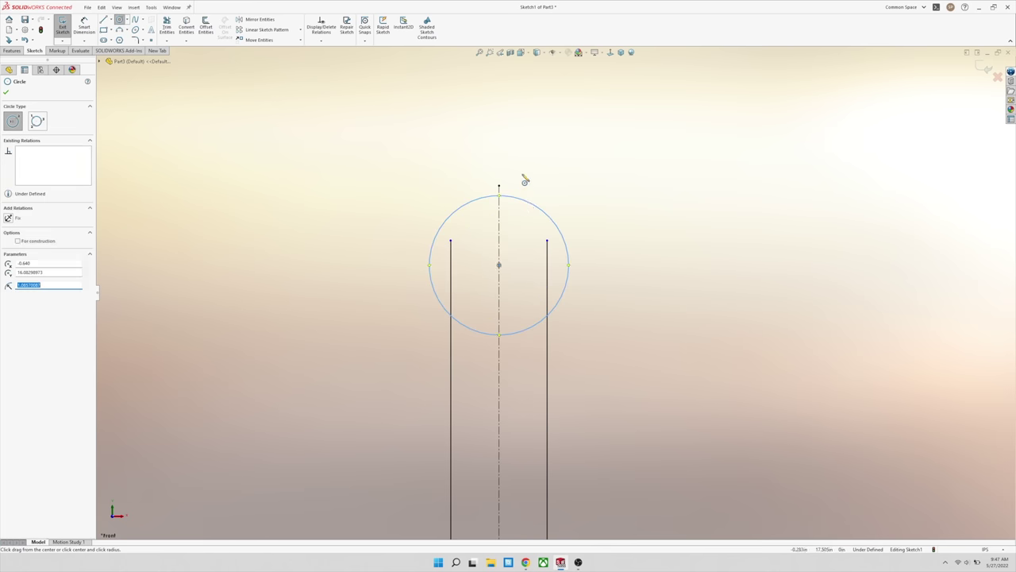
key("Escape")
left_click(500, 199)
left_click(499, 187, "ctrl")
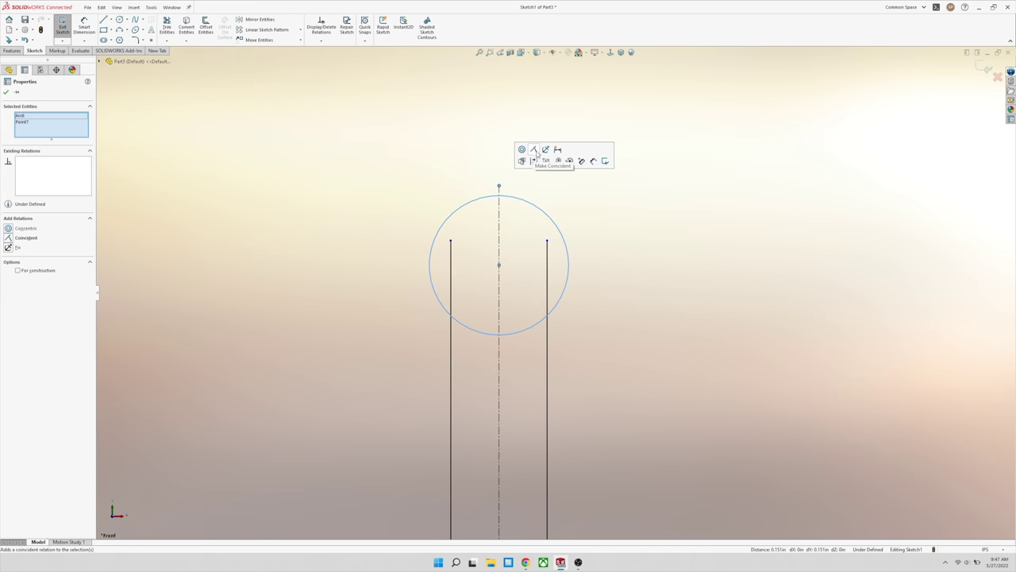
left_click(534, 149)
- Extend the vertical lines up to the upper construction circle and make the right line's upper endpoint coincident with it
left_click_drag(546, 240, 546, 246)
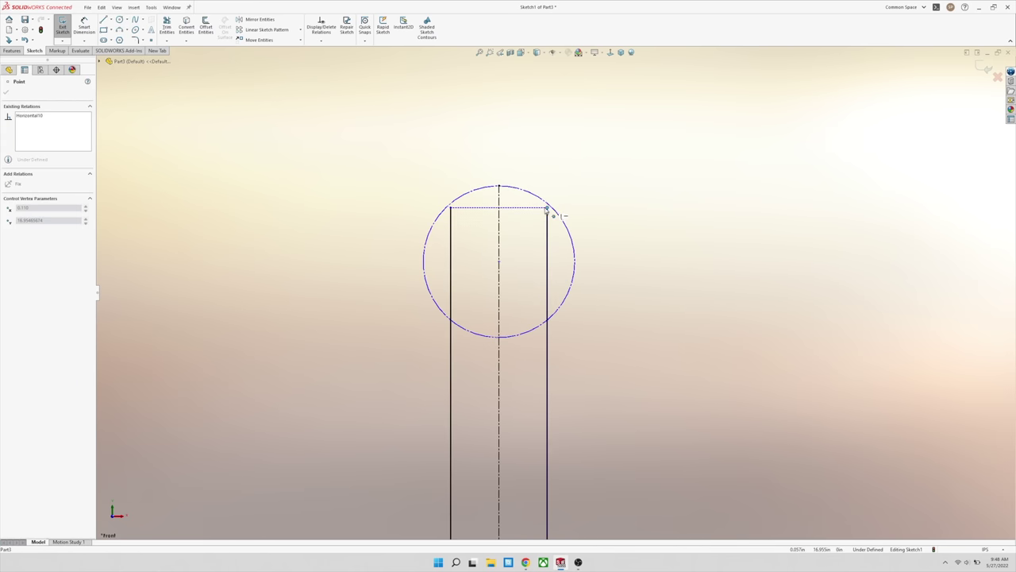
left_click_drag(547, 208, 548, 191)
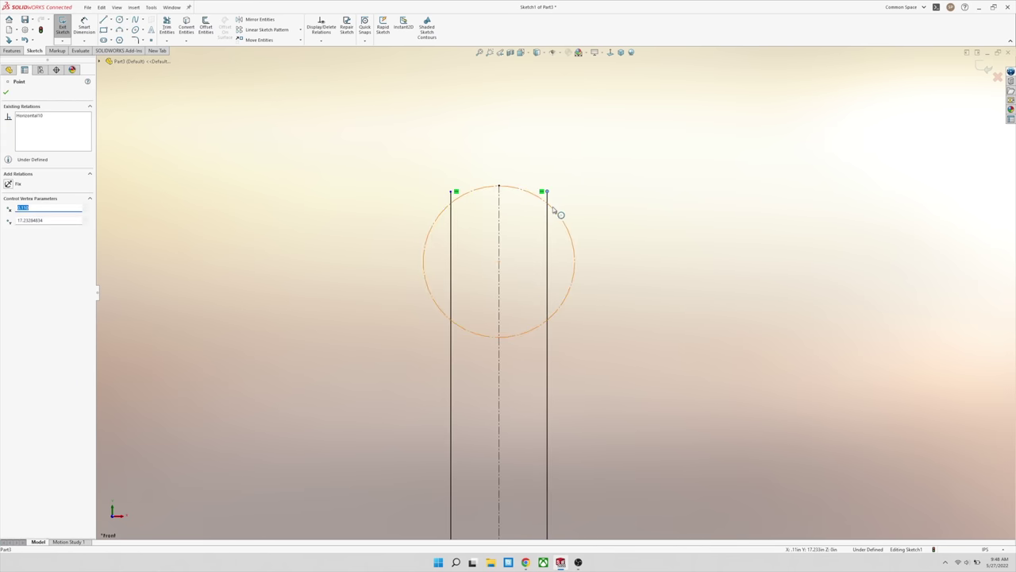
left_click(560, 214, "ctrl")
left_click(588, 171)
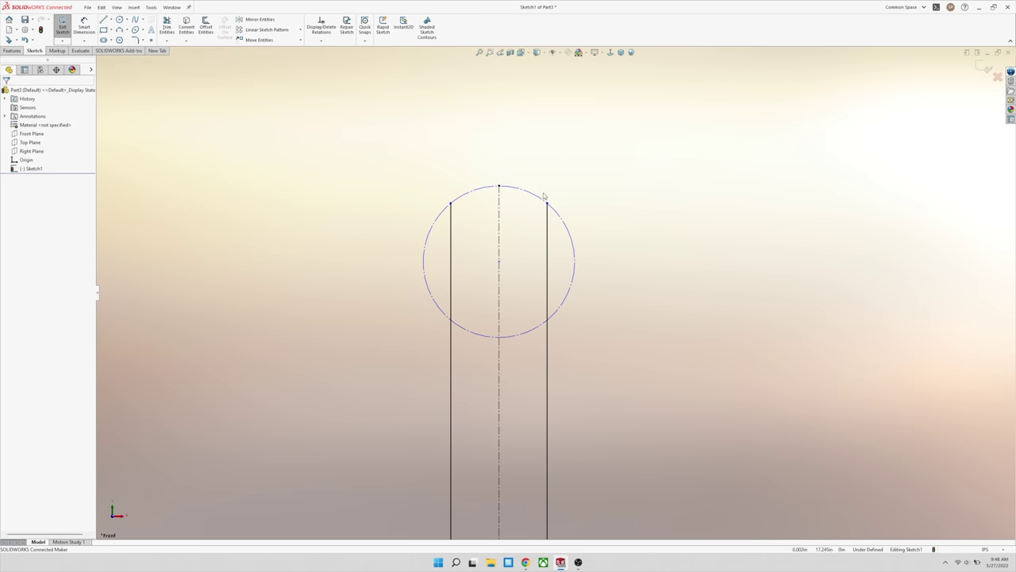
- Dimension the circle at the lever's upper end to a 2 in diameter
right_click_drag(584, 160, 584, 128)
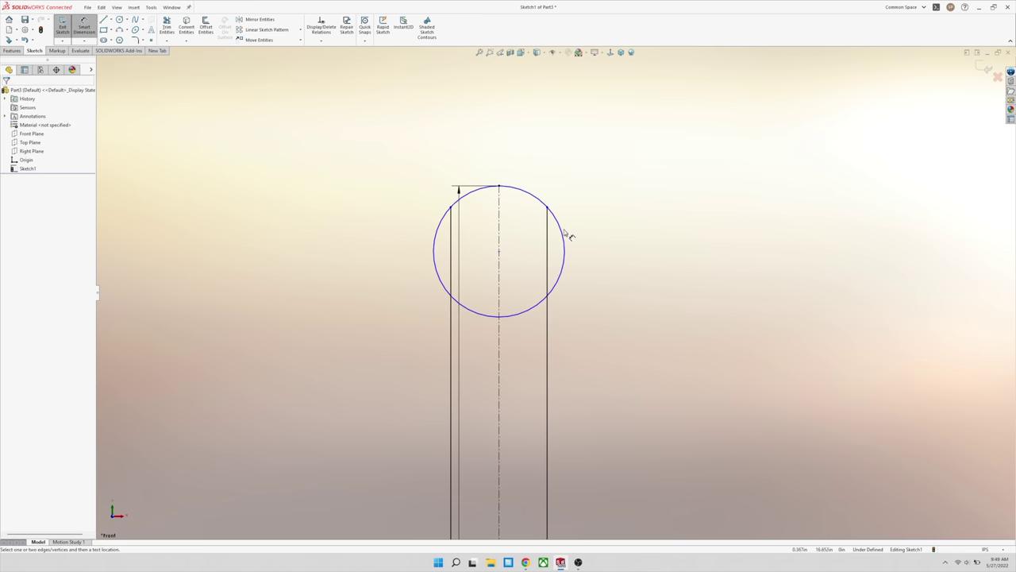
left_click(563, 232)
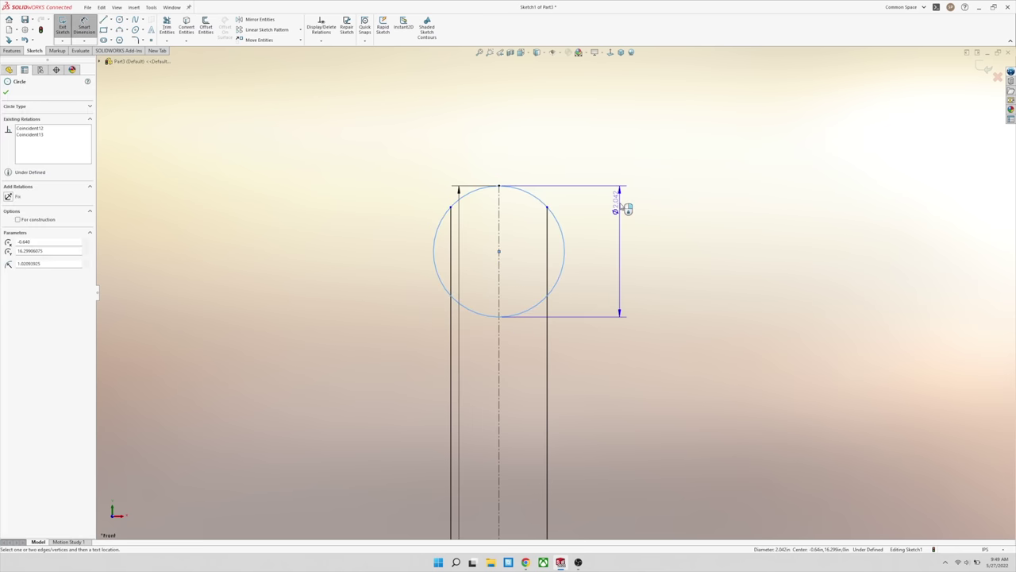
left_click(620, 238)
type("2")
left_click(585, 227)
left_click(569, 202)
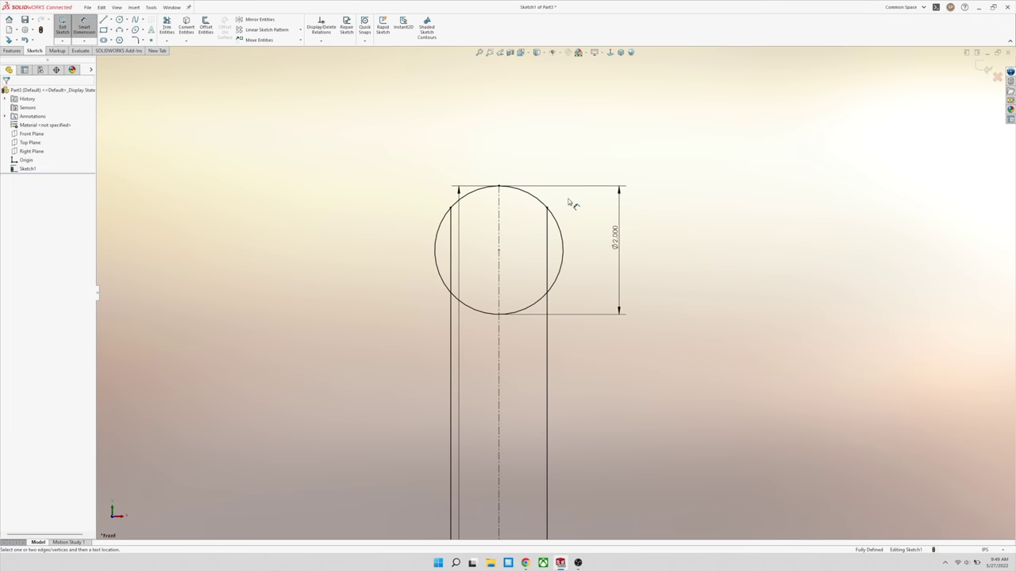
key("Escape")
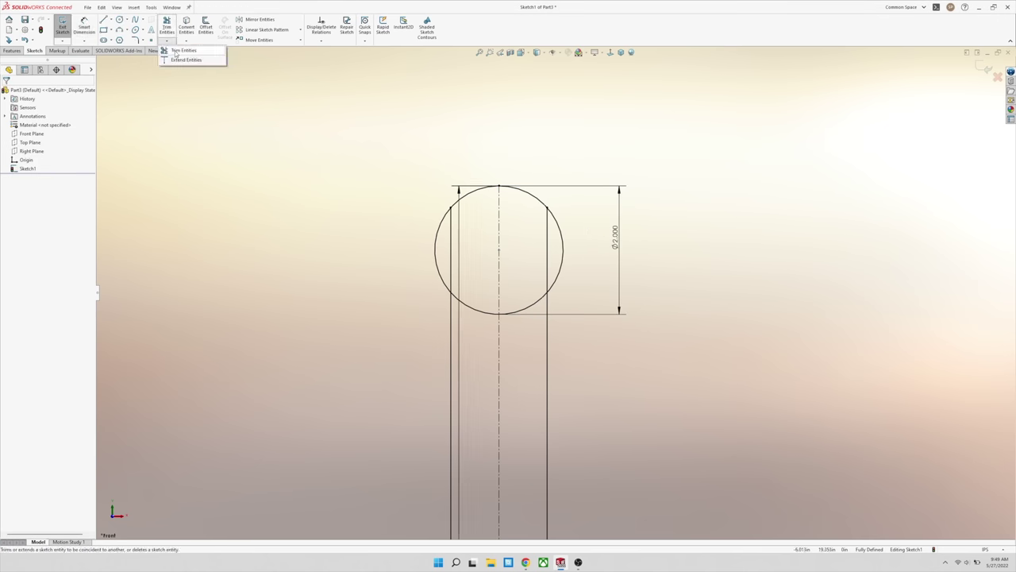
- Trim away the circle's sides and lower part, leaving only the cap arc between the two vertical lines
left_click(167, 27)
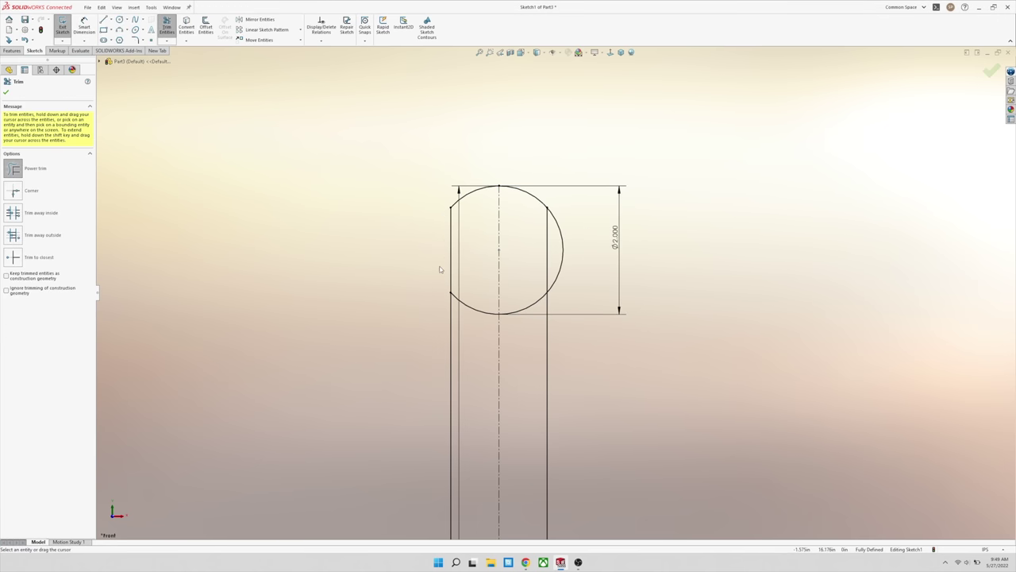
mouse_move(439, 269)
left_mouse_down()
mouse_move(479, 316)
mouse_move(541, 308)
left_mouse_up()
left_click_drag(570, 276, 549, 248)
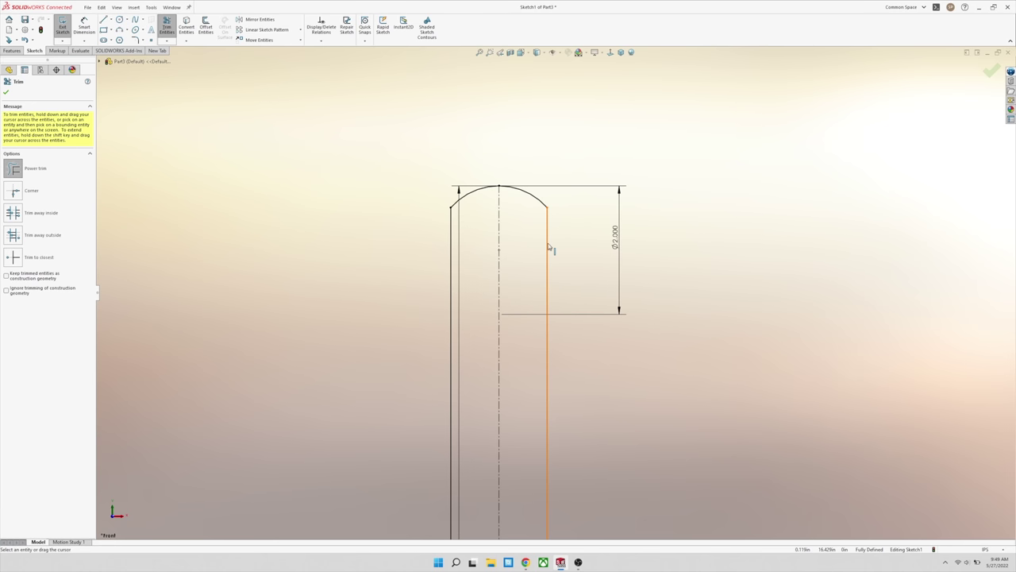
key("Escape")
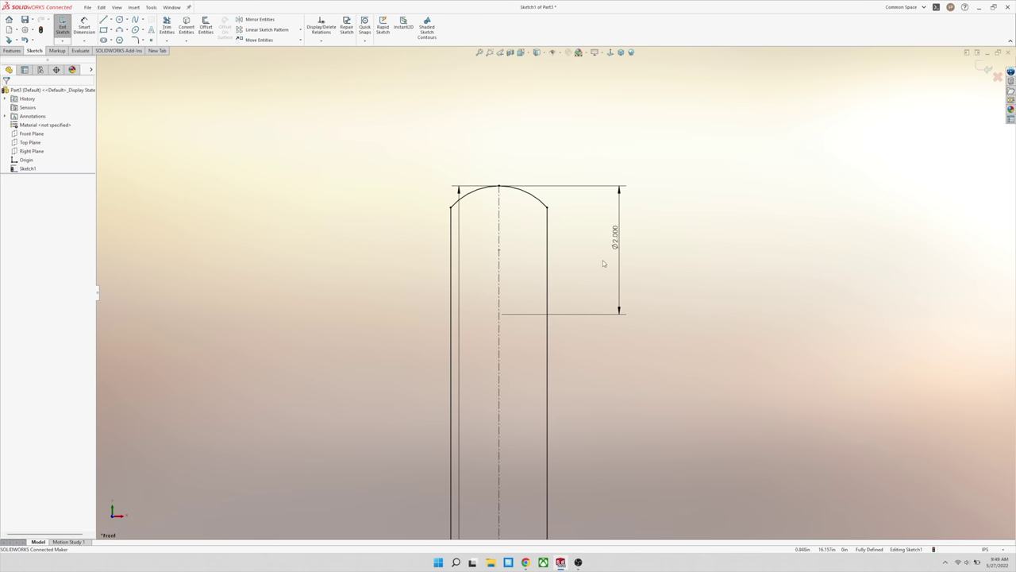
- Move the cap arc's diameter dimension farther out and set it to 2.5 in
left_click_drag(630, 195, 646, 250)
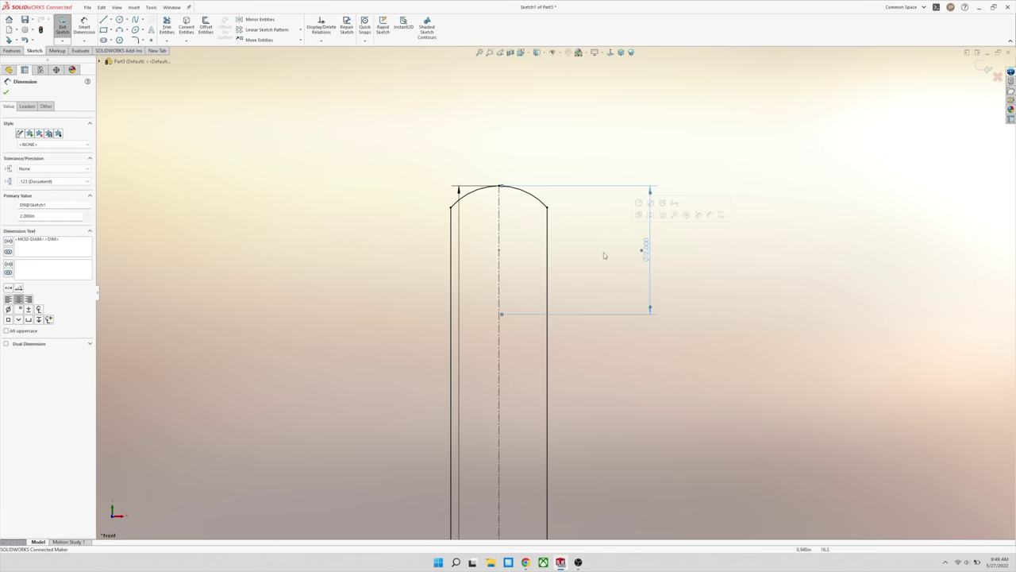
double_click(646, 250)
type("2.5")
key("Return")
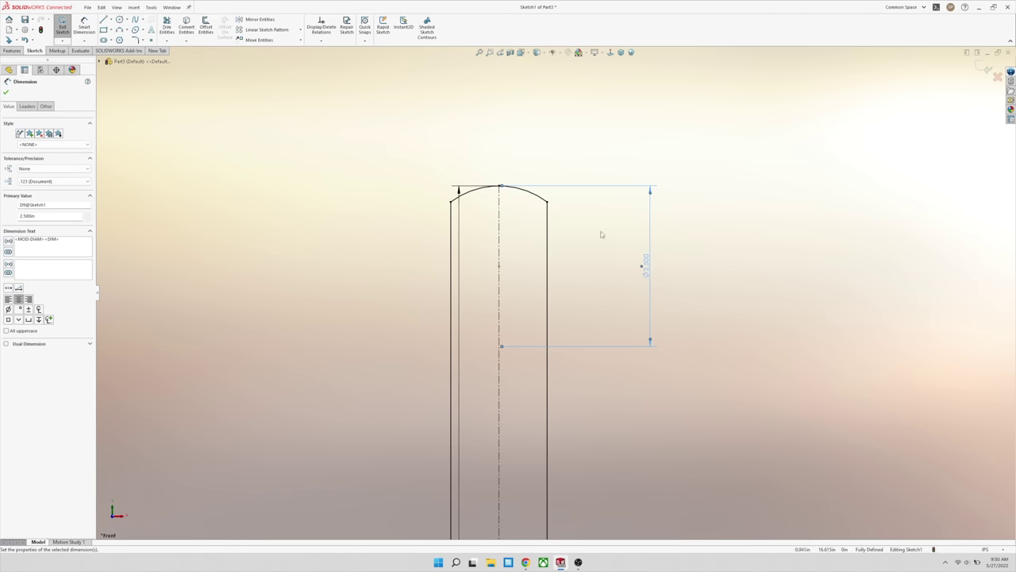
left_click(576, 277)
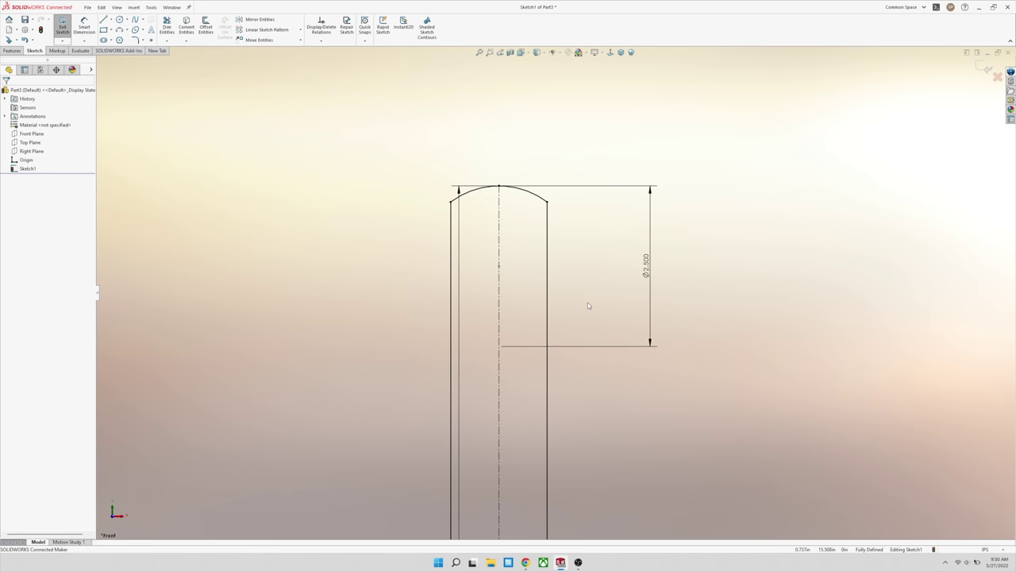
- Hide the sketch dimensions so that only the lever profile's geometry is displayed
scroll(589, 310, "up", 5)
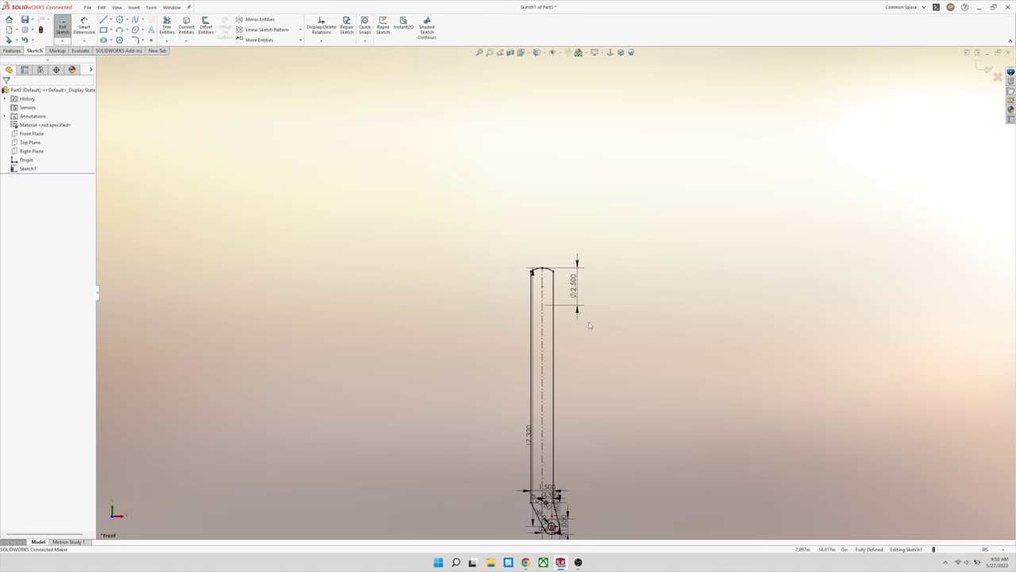
scroll(587, 342, "up", 3)
scroll(585, 364, "down", 3)
left_click(561, 53)
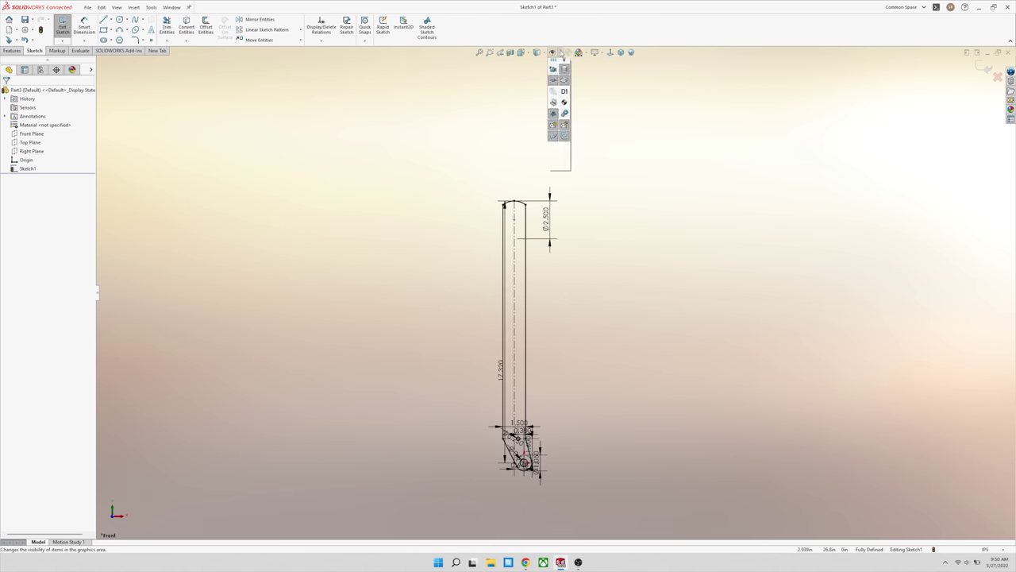
left_click(555, 131)
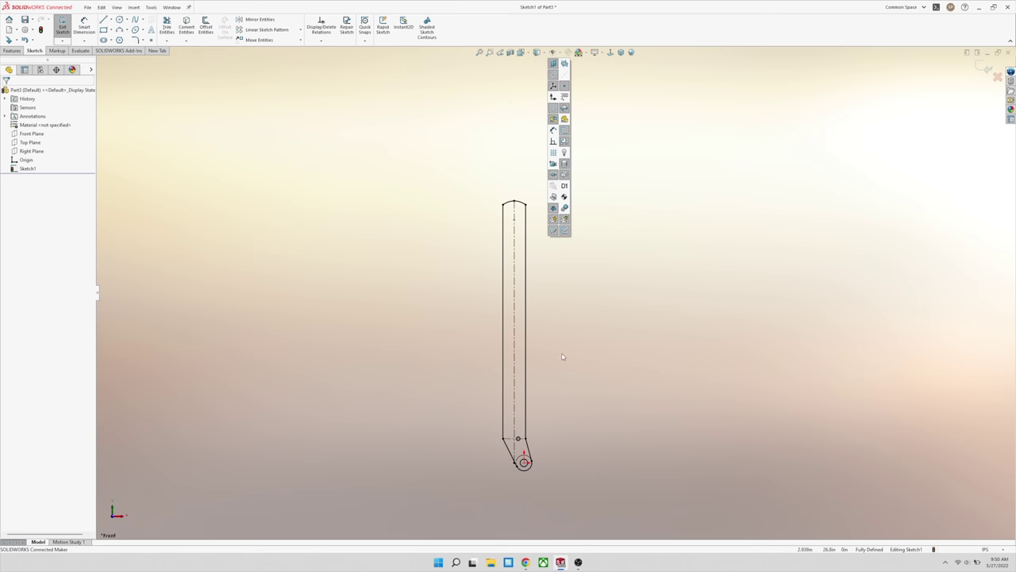
scroll(554, 338, "down", 4)
scroll(525, 418, "up", 2)
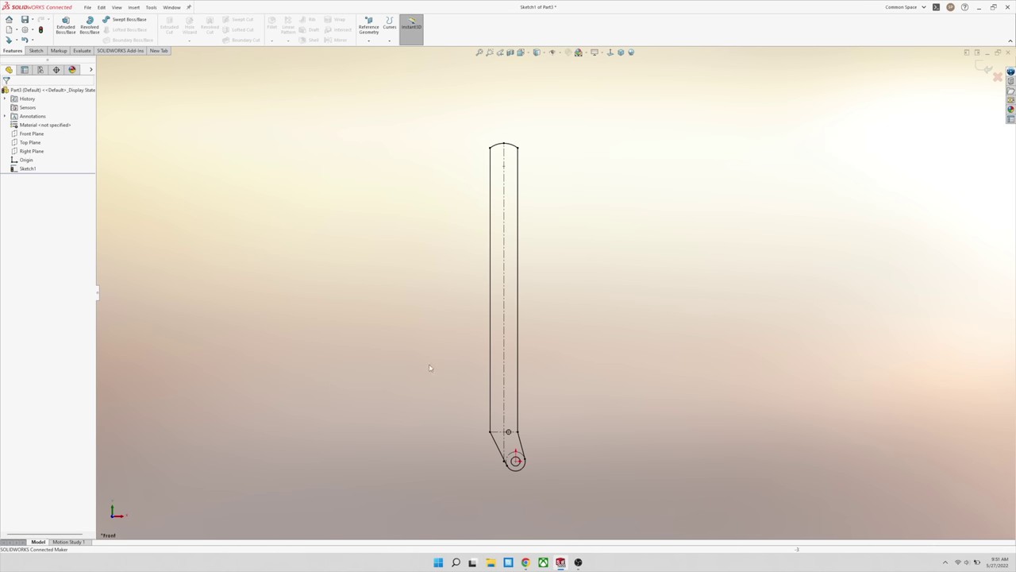
- Start a boss extrusion of the lever profile with blind depths of about 1.71 in one way and 0.94 in the other
left_click(67, 29)
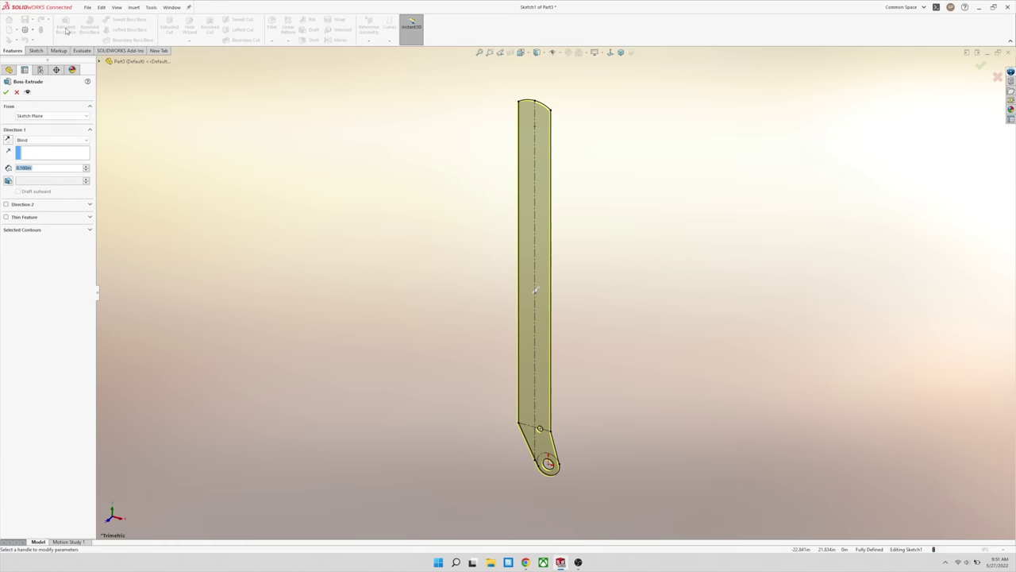
middle_click_drag(539, 324, 494, 314)
left_click_drag(532, 294, 496, 301)
middle_click_drag(556, 305, 544, 308)
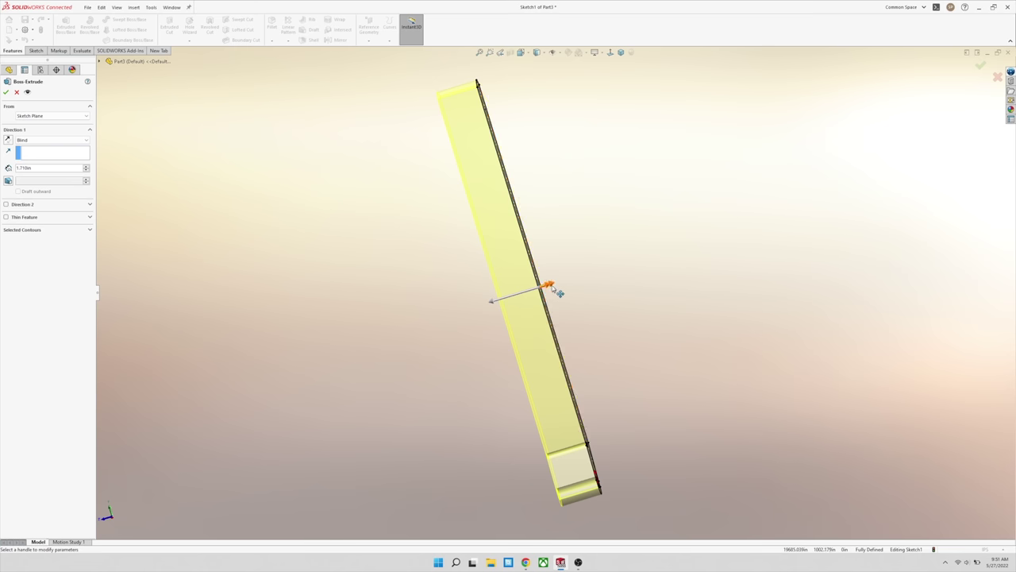
left_click_drag(551, 288, 562, 284)
left_click(570, 289)
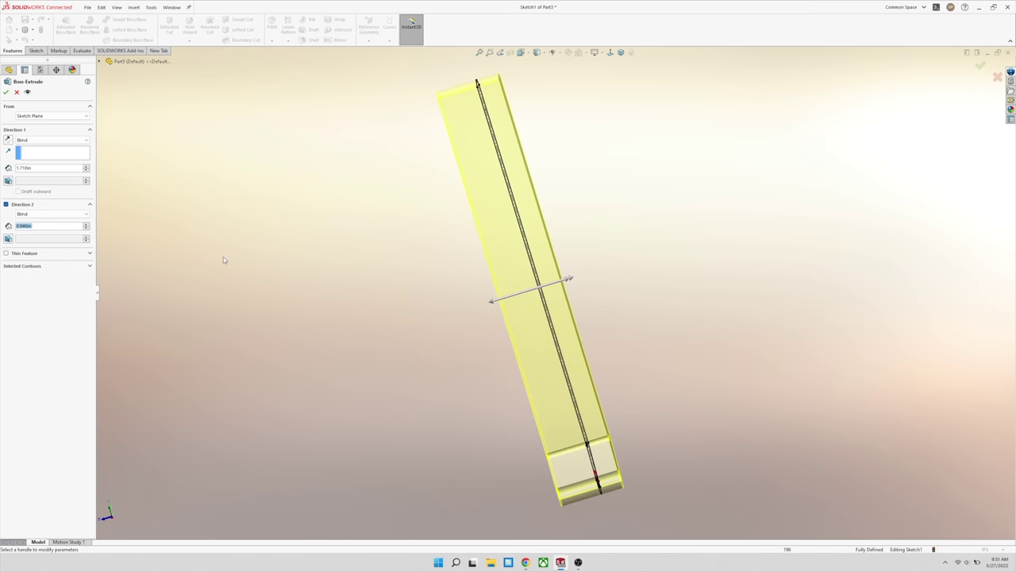
- Remove the second direction and extrude the lever profile with a Mid Plane depth of 0.75 in
left_click(5, 204)
left_click(47, 140)
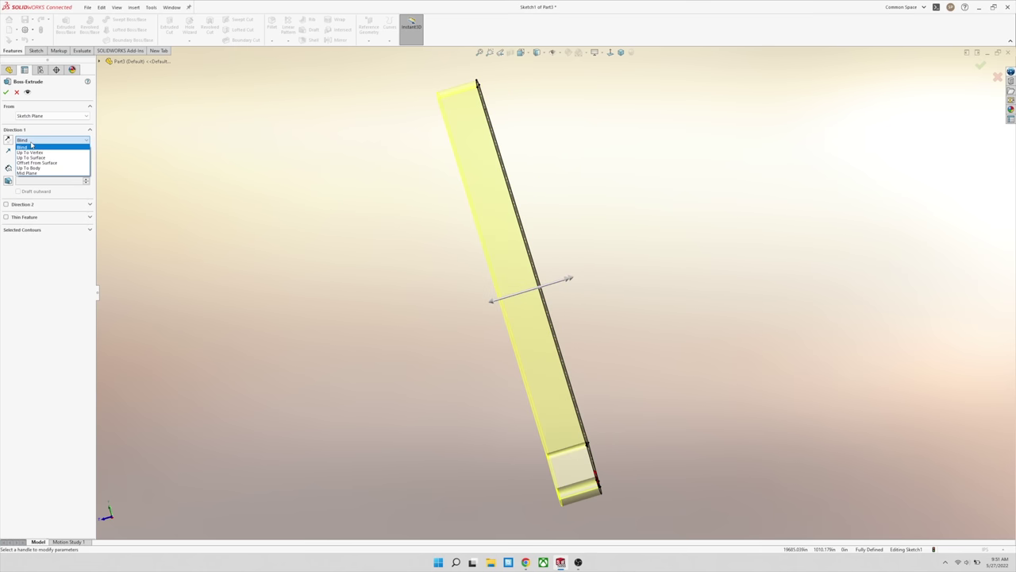
left_click(32, 175)
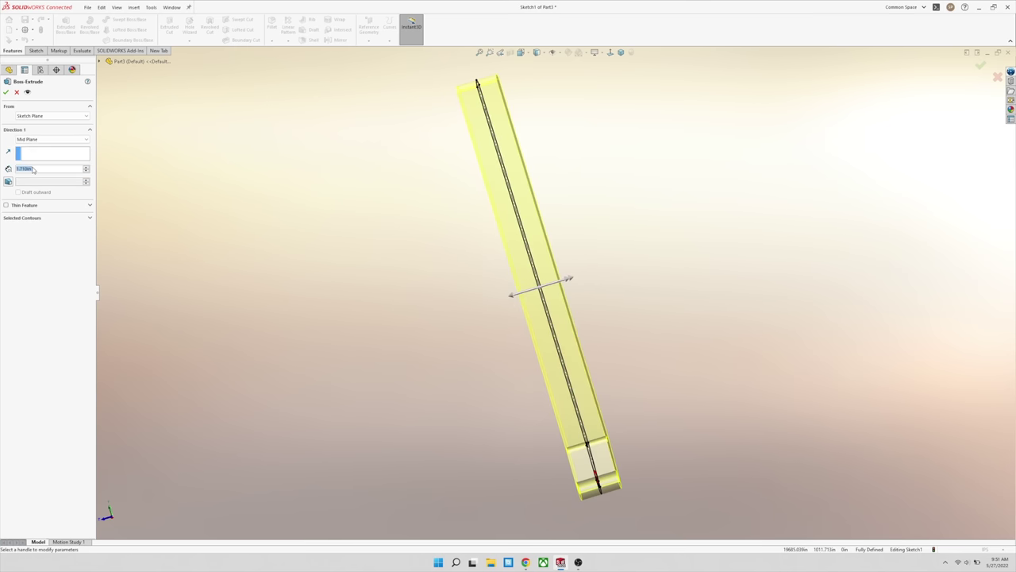
type("75")
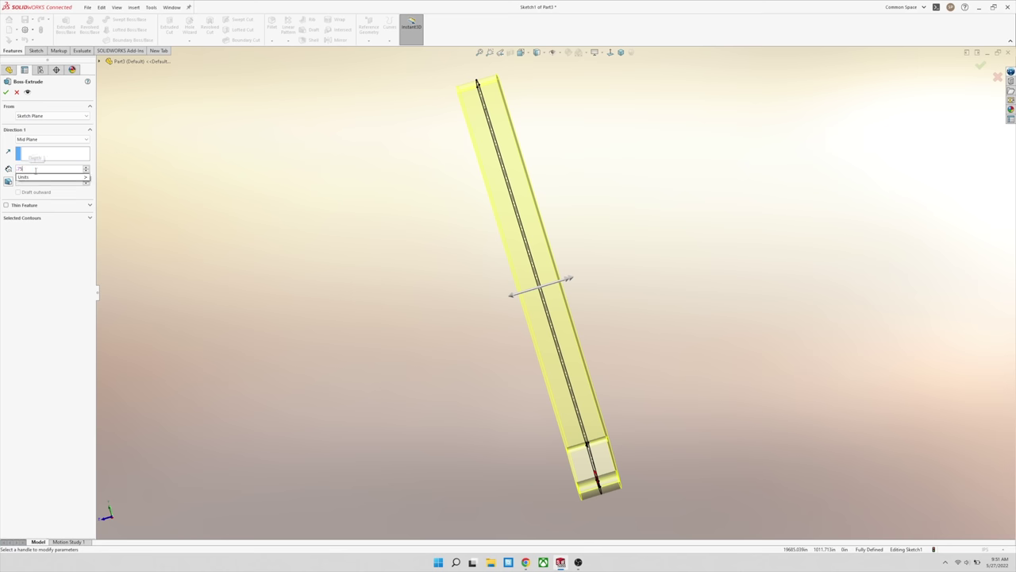
left_click(7, 93)
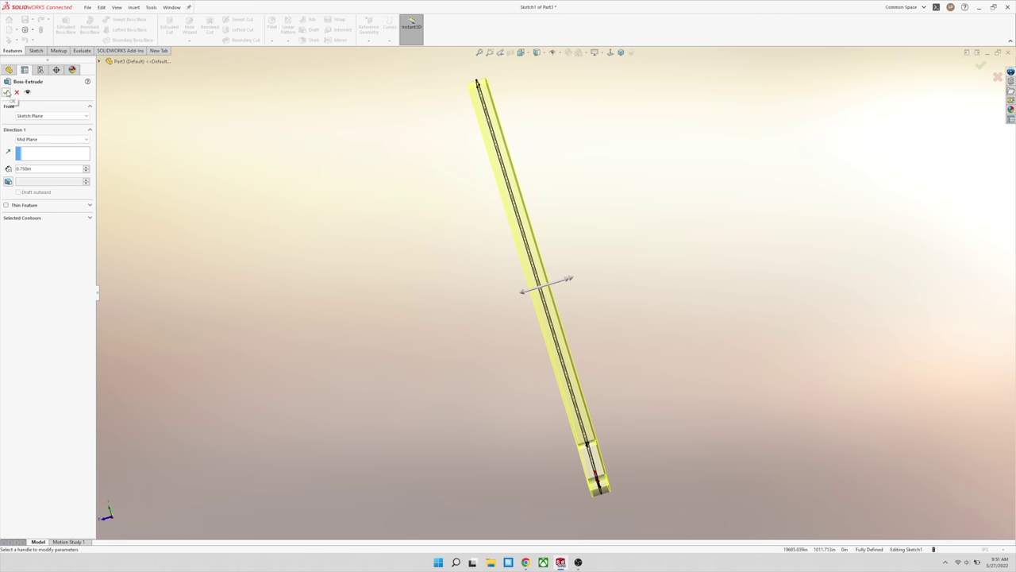
left_click(6, 92)
middle_click_drag(530, 335, 545, 357)
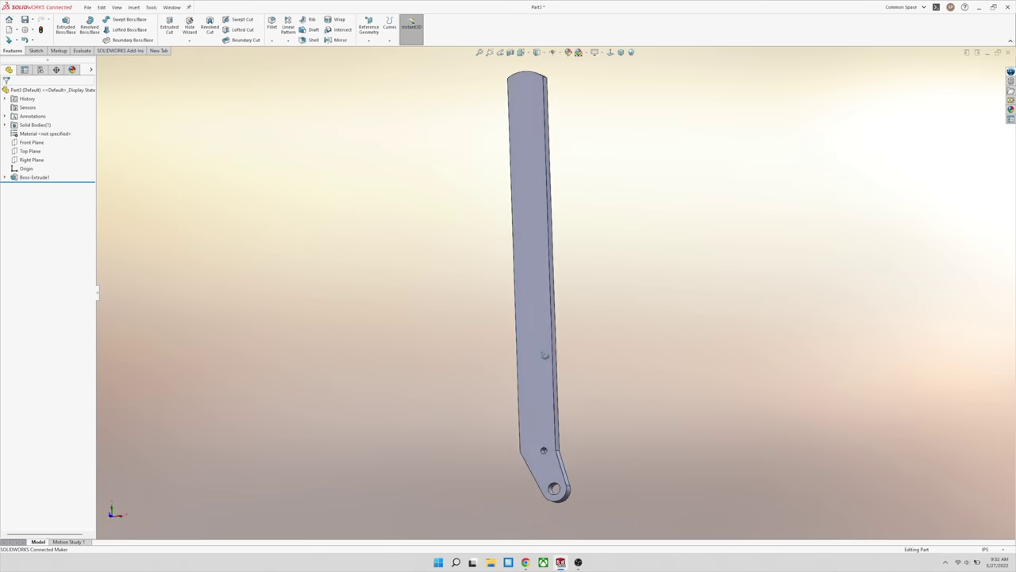
- On a new Front Plane sketch, draw a circle of about 0.75 in radius centred on the small hole
left_click(38, 141)
right_click(38, 142)
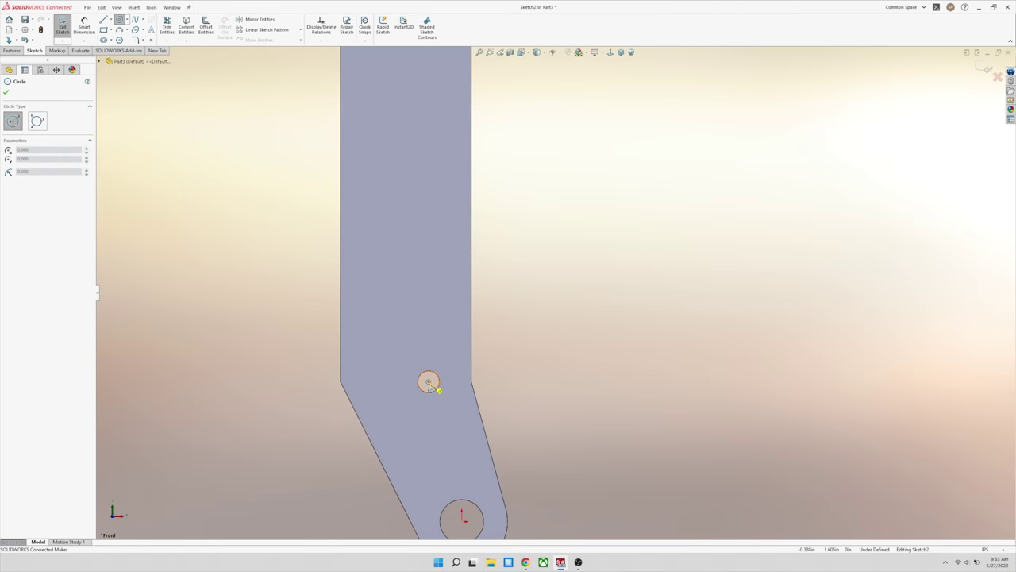
mouse_move(428, 382)
left_mouse_down()
mouse_move(481, 344)
mouse_move(493, 358)
left_mouse_up()
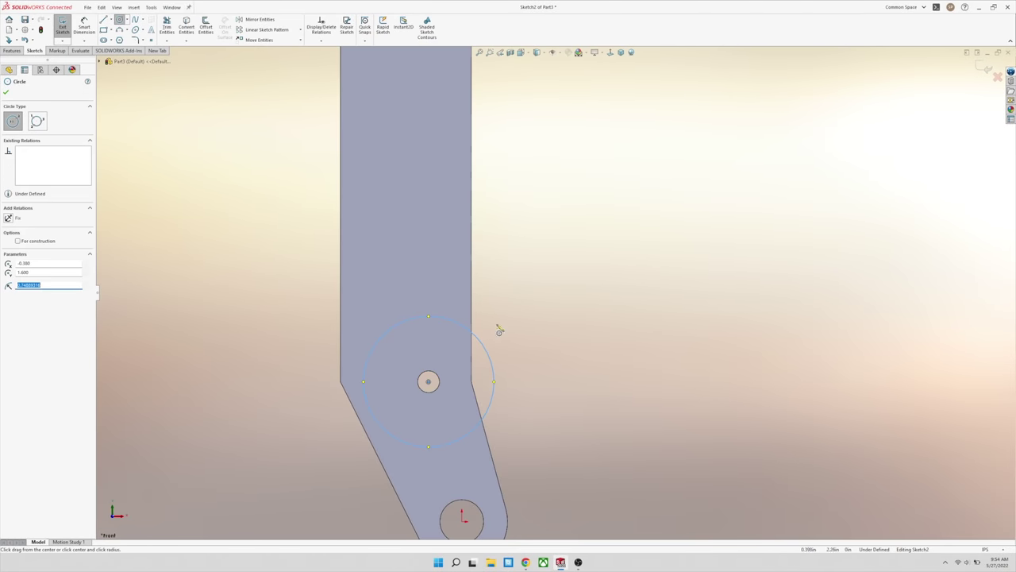
- Dimension the circle around the small hole to a 1 in diameter
right_click_drag(499, 328, 506, 288)
left_click(414, 317)
left_click(310, 279)
type("1")
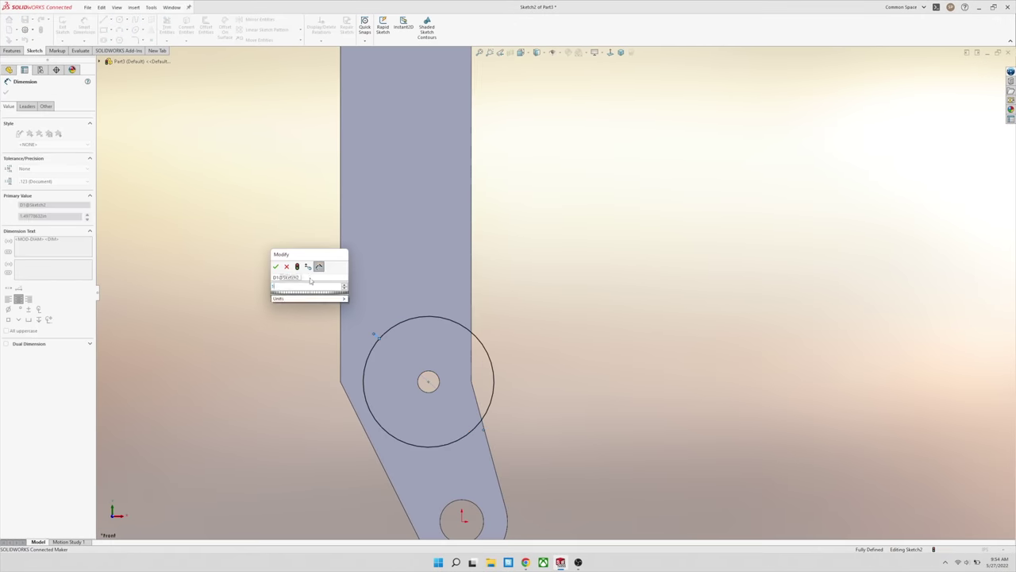
type("1")
key("Return")
key("Escape")
- Sketch a line chain from the circle's upper side to the right edge, down through the corner along the slanted edge, and back to the circle's underside
scroll(459, 388, "down", 2)
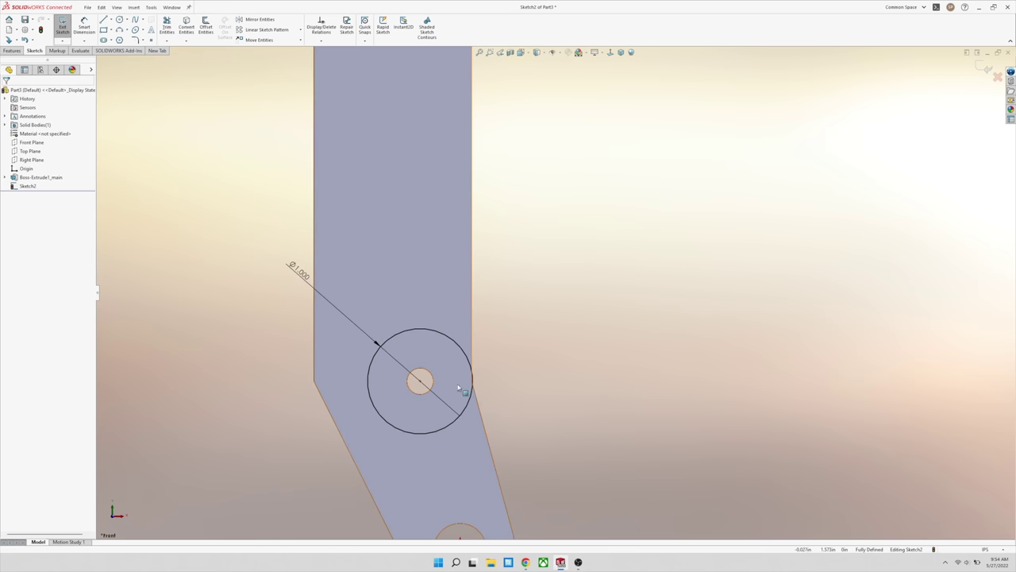
scroll(461, 390, "down", 2)
scroll(537, 285, "up", 1)
right_click_drag(555, 293, 554, 280)
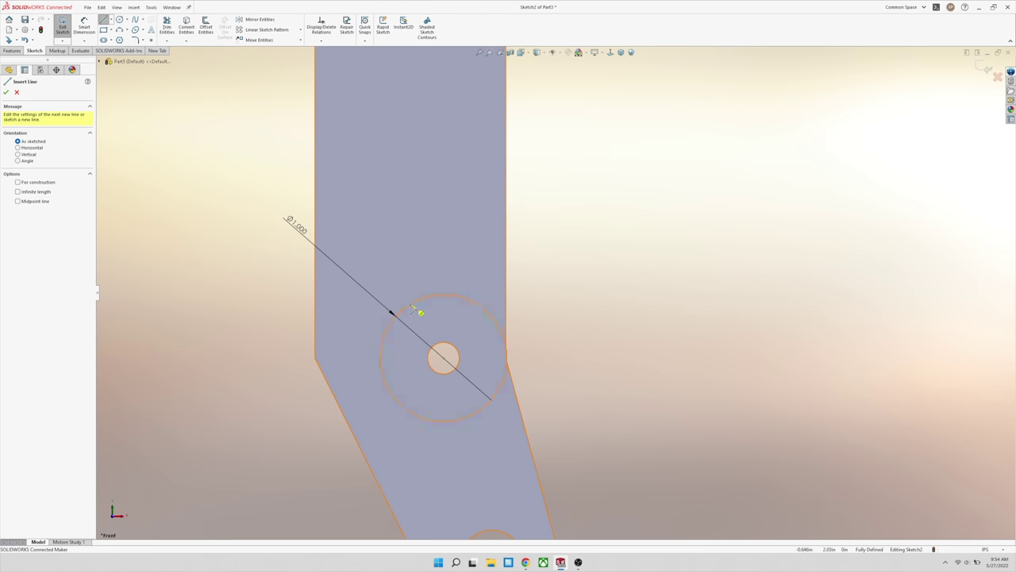
left_click(443, 295)
left_click(505, 231)
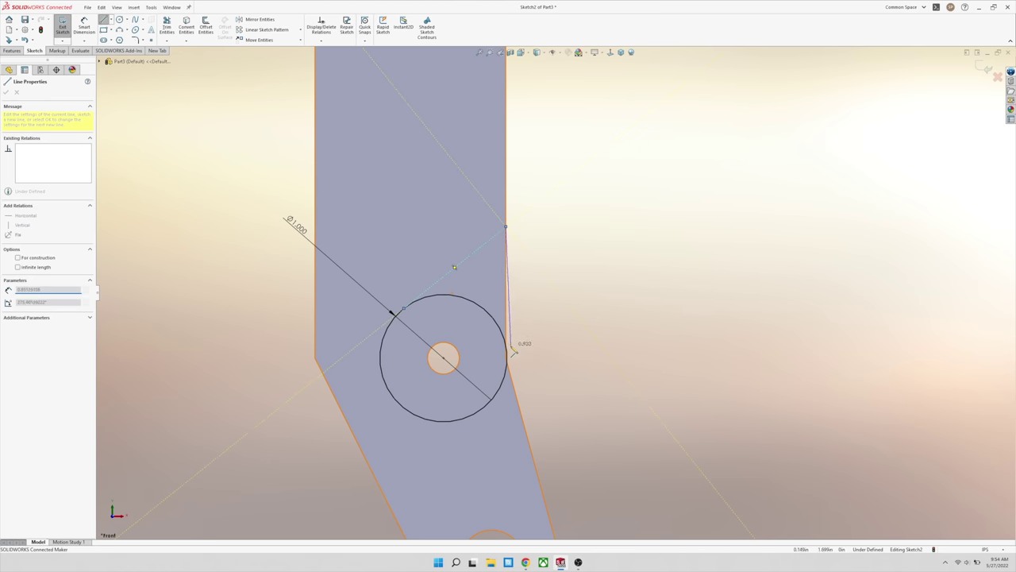
scroll(507, 363, "down", 7)
left_click(539, 312)
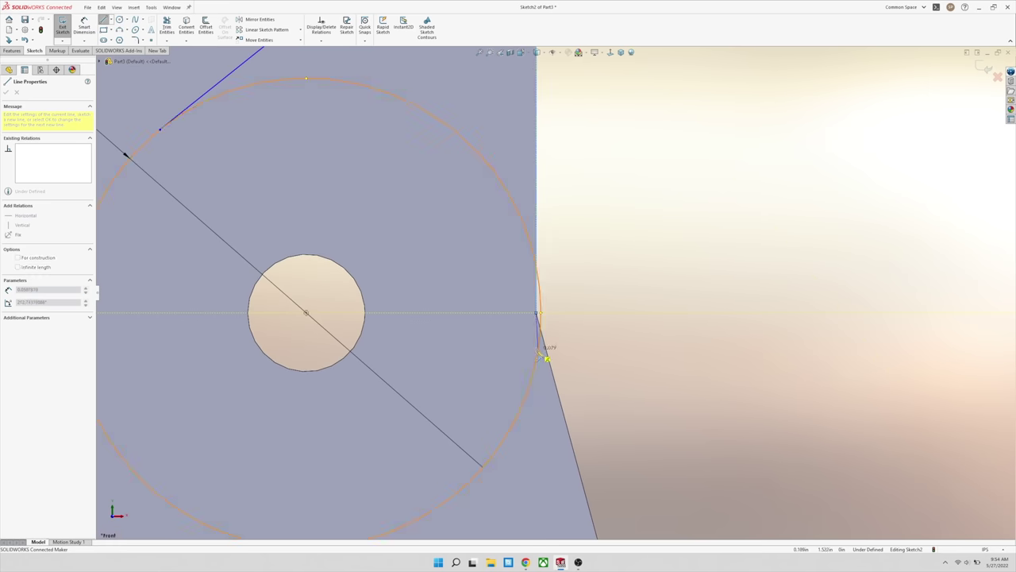
left_click(542, 338)
scroll(548, 314, "up", 4)
left_click(586, 443)
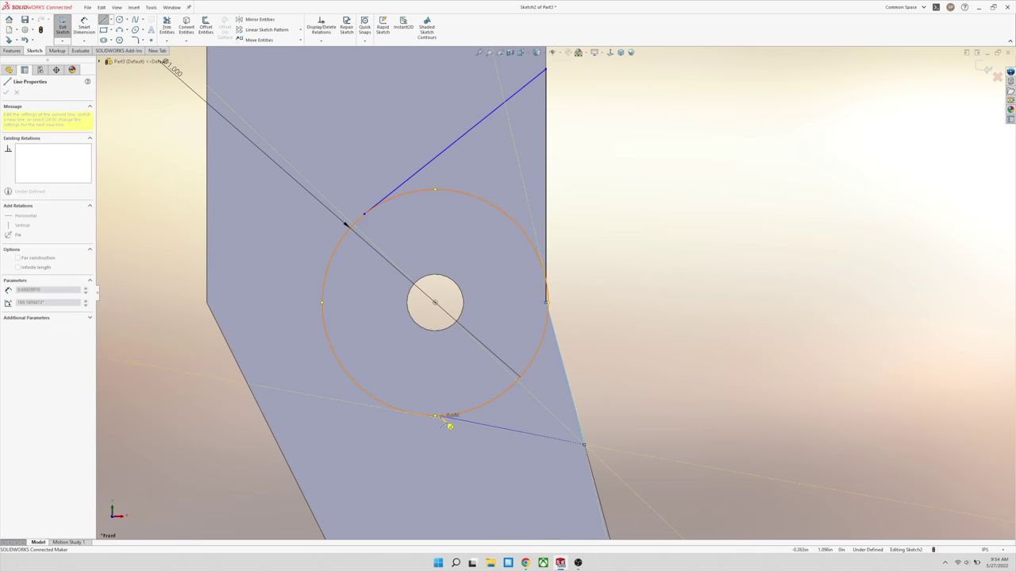
left_click(436, 413)
key("Escape")
- Make the upper and lower connecting lines tangent to the 1 in circle and lower the upper line's outer endpoint along the lever's edge
left_click(393, 190)
key("Delete")
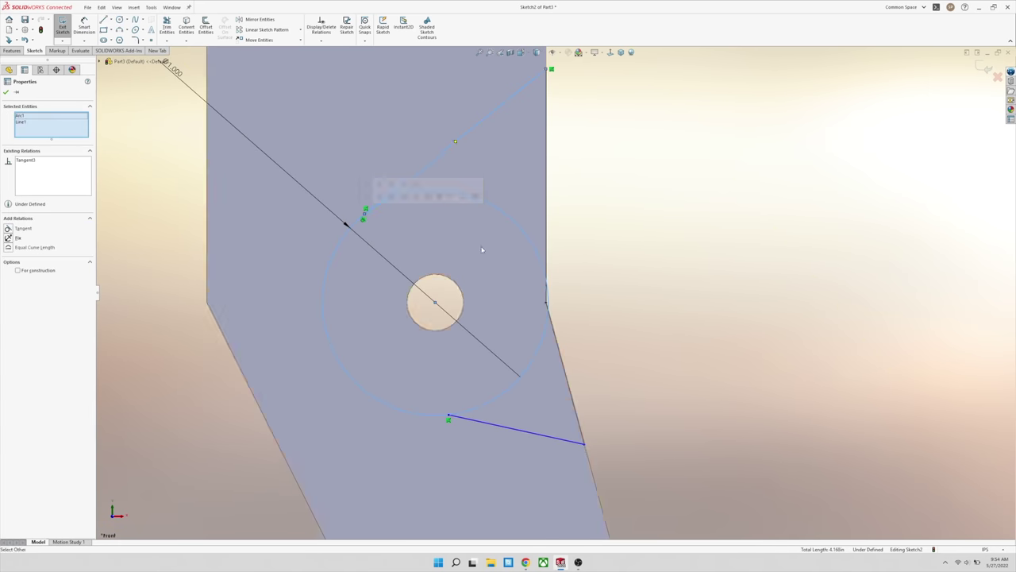
scroll(504, 467, "down", 3)
left_click(393, 374)
left_click(427, 376, "ctrl")
left_click(446, 351)
left_click(381, 409)
key("Escape")
scroll(424, 338, "up", 6)
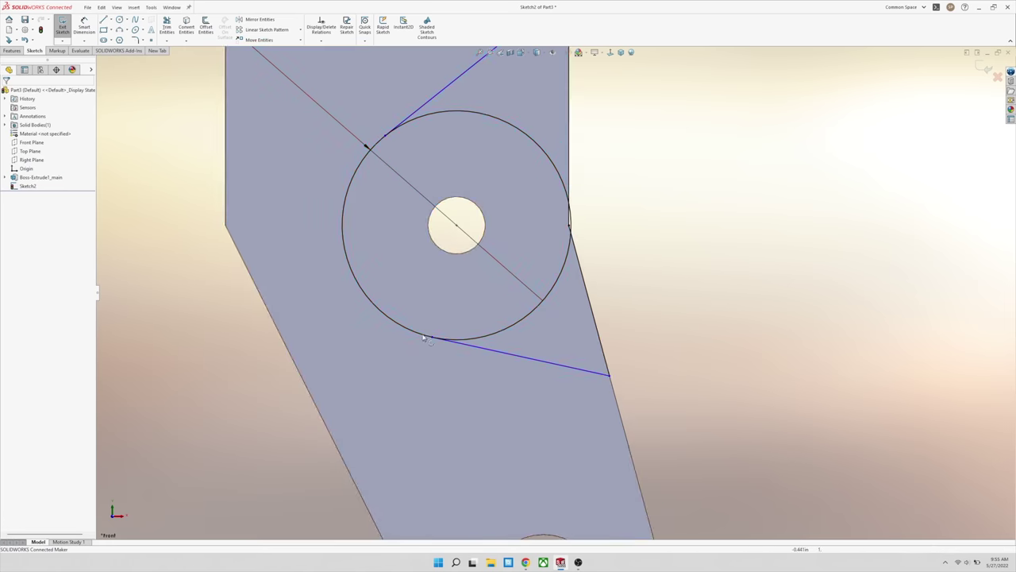
left_click_drag(562, 118, 566, 146)
left_click(593, 275)
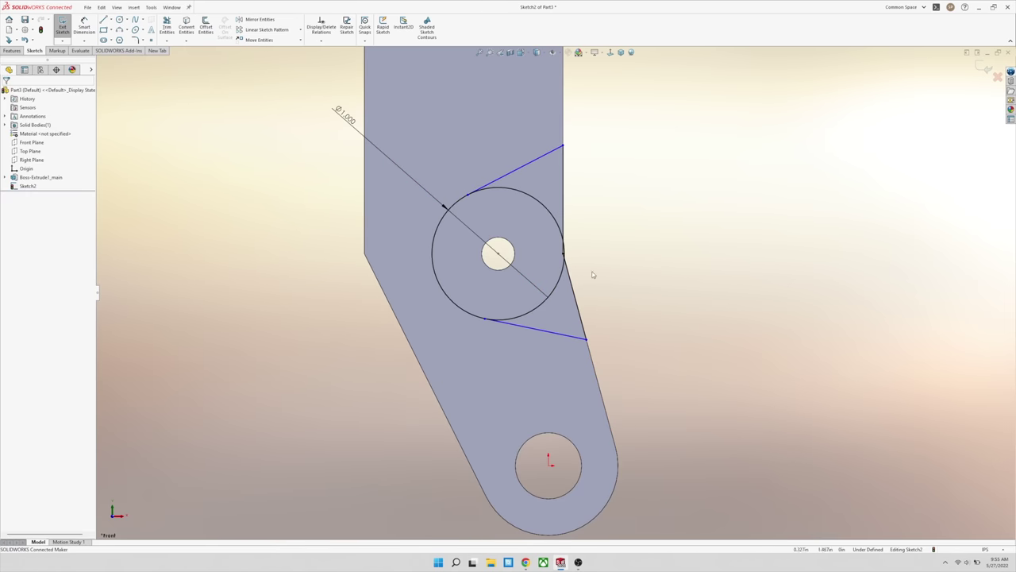
- Draw a horizontal centerline from the small hole's centre to the corner on the lever's right edge
left_click(110, 20)
left_click(122, 41)
left_click(497, 254)
left_click(564, 254)
key("Escape")
scroll(568, 253, "down", 7)
scroll(552, 270, "up", 5)
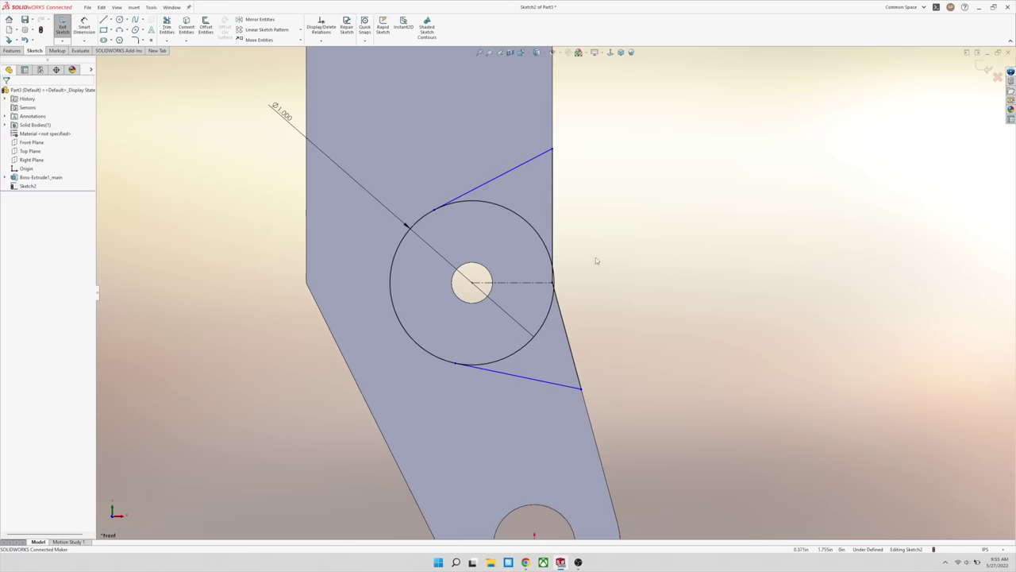
- Set a 30° angle between the upper tangent line and the horizontal centerline
left_click(84, 26)
left_click(487, 182)
left_click(511, 283)
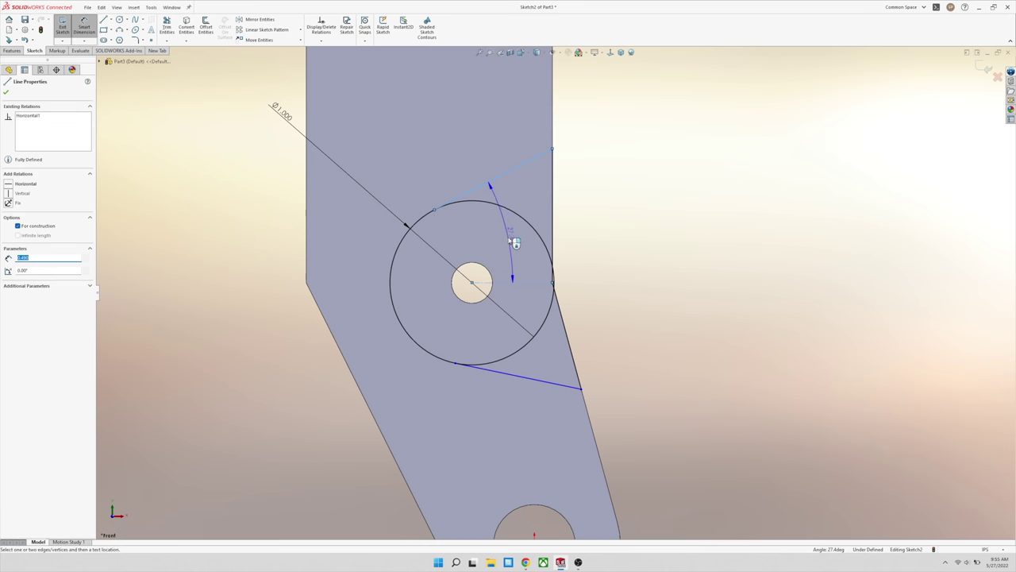
left_click(512, 238)
type("30")
key("Return")
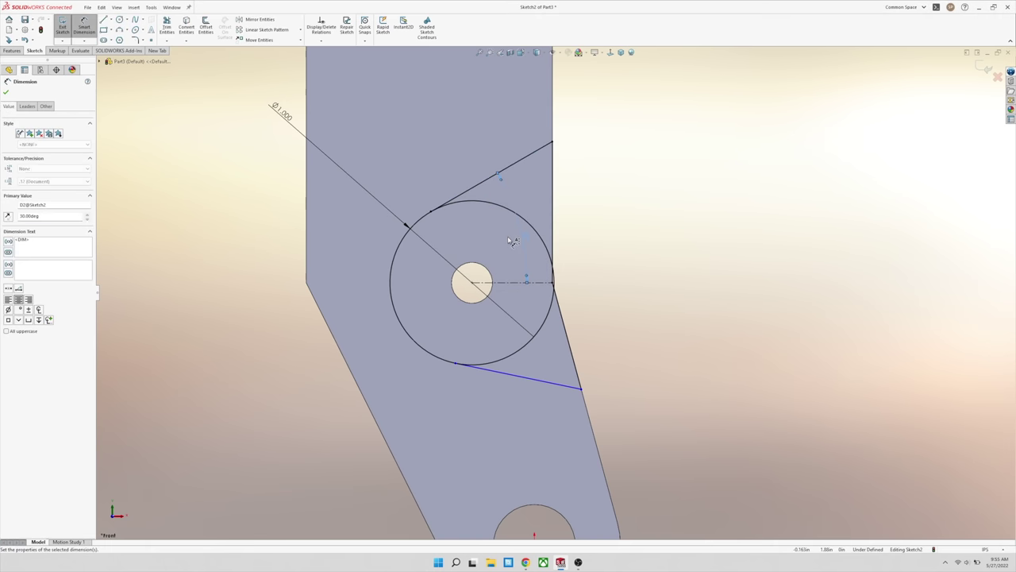
left_click(6, 92)
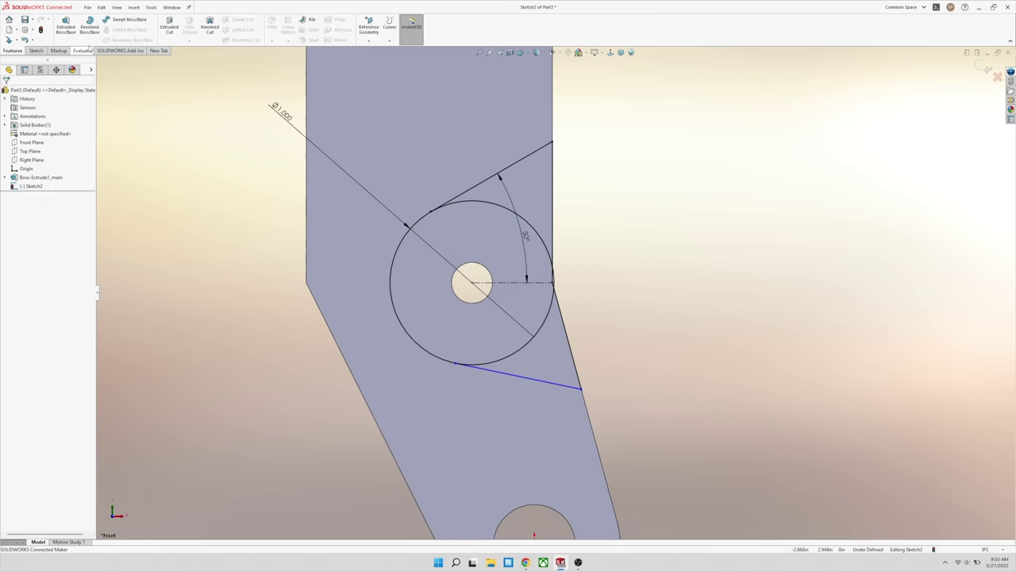
- Set a 10° angle between the horizontal centerline and the lower tangent line
left_click(35, 51)
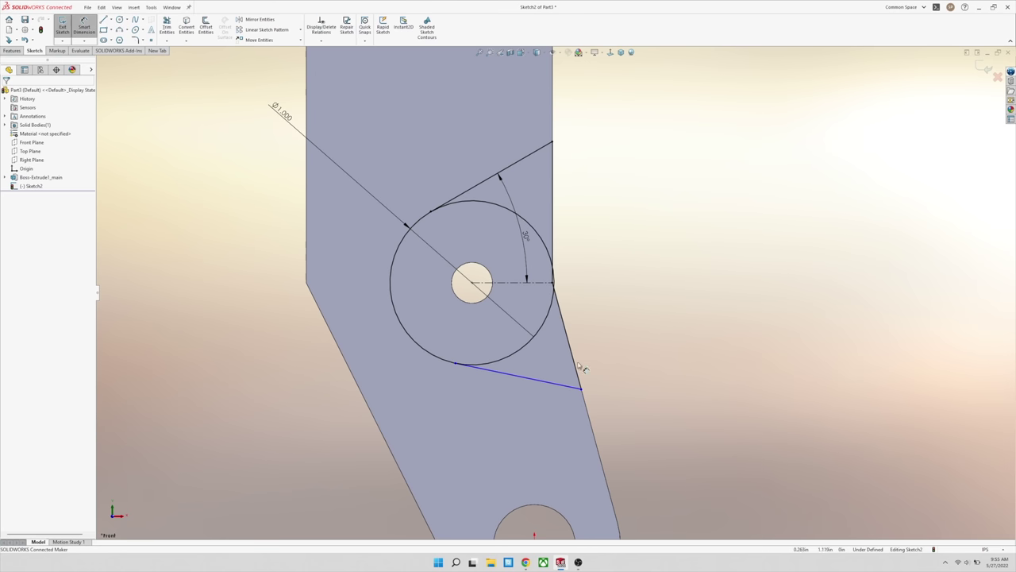
left_click(540, 285)
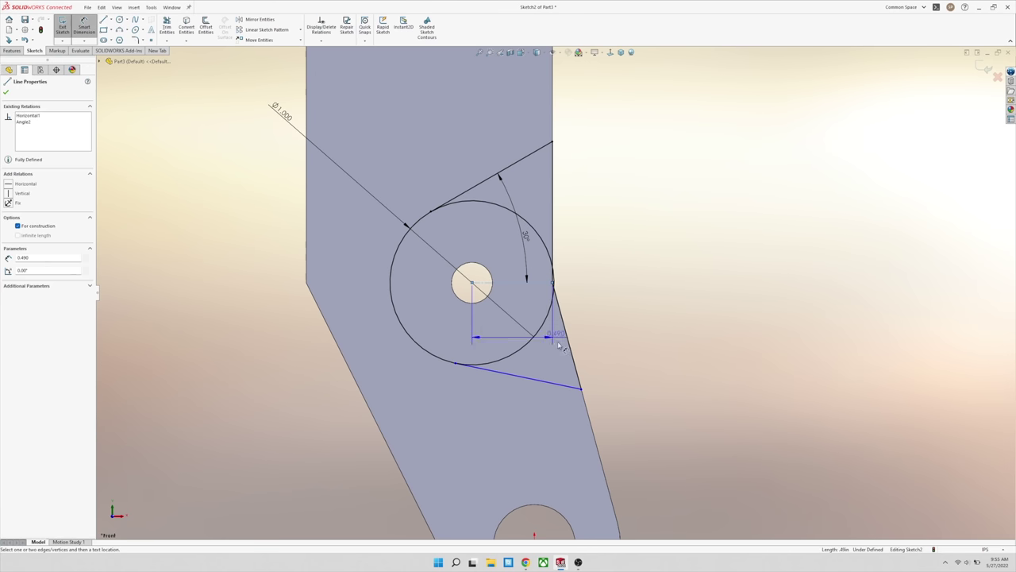
left_click(563, 388)
left_click(590, 340)
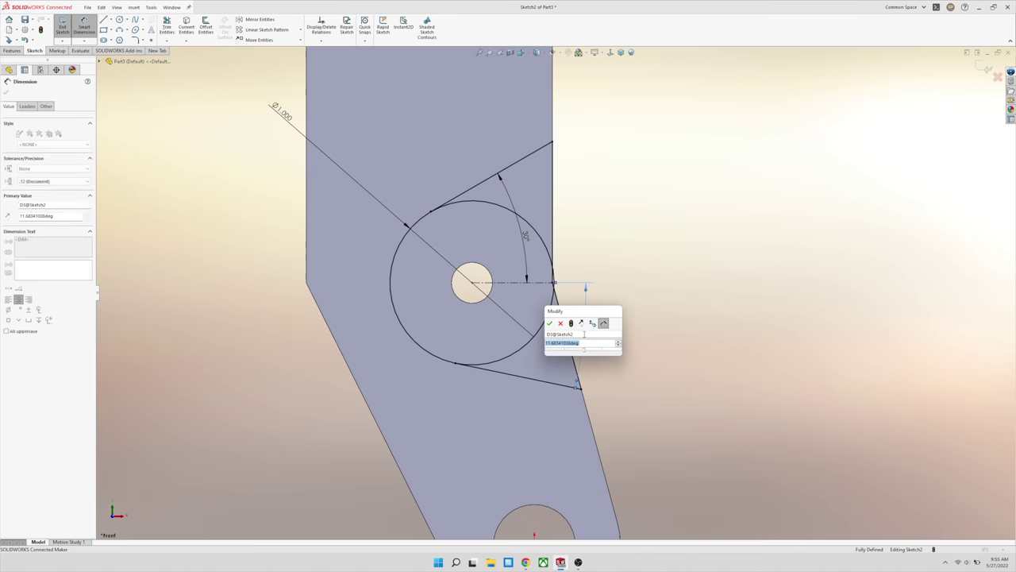
type("10")
key("Return")
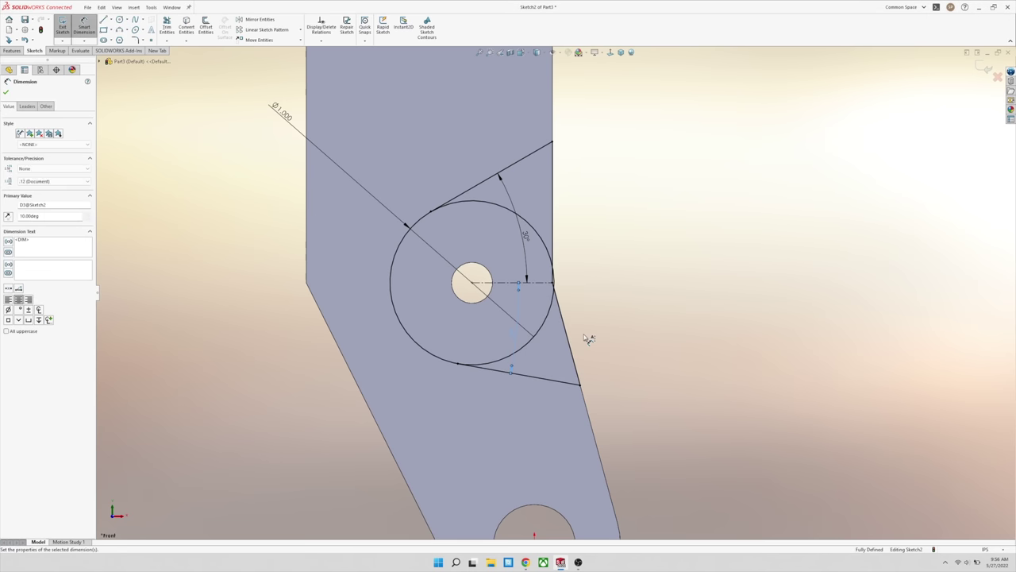
key("Escape")
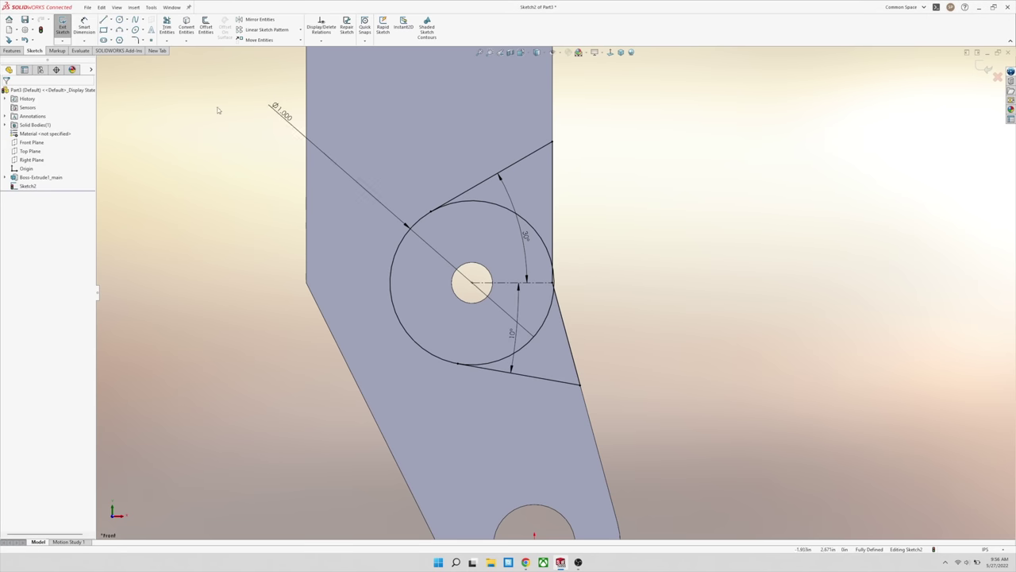
- Trim away the part of the 1 in circle between the two tangent lines, leaving one closed outline
left_click(167, 28)
scroll(482, 271, "down", 3)
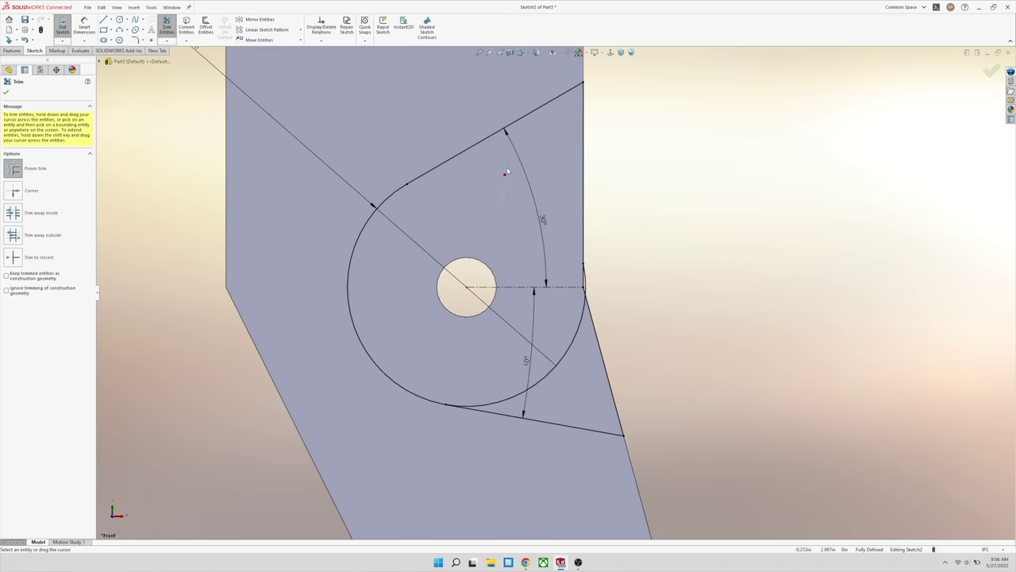
scroll(556, 298, "down", 5)
scroll(501, 335, "up", 8)
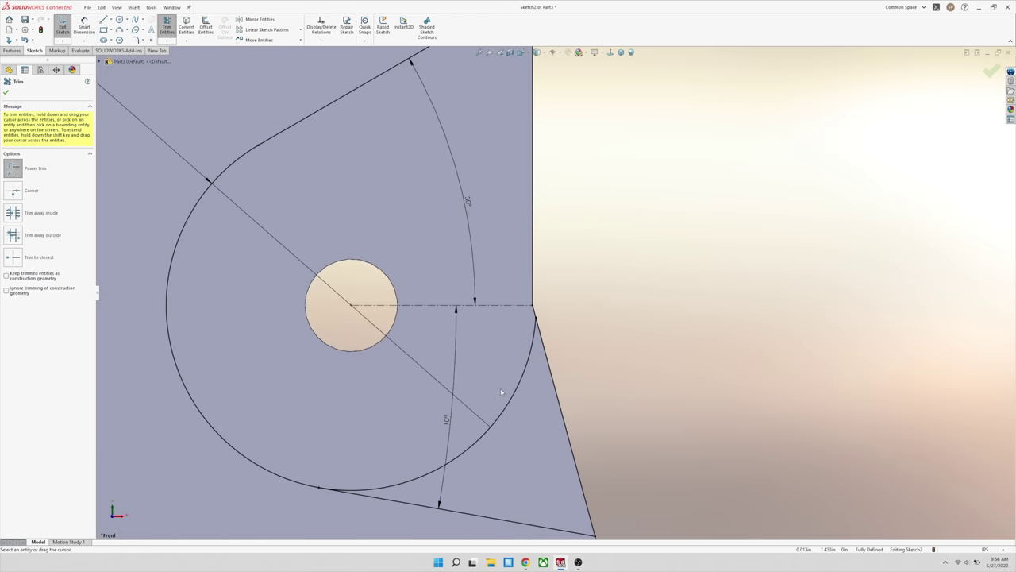
key("Escape")
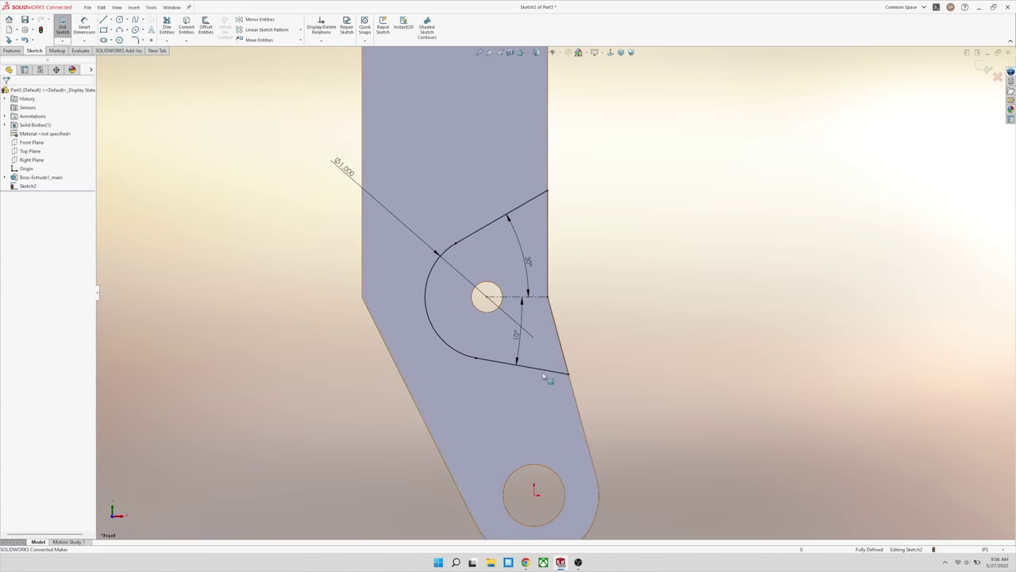
- Cut-extrude the outline through all, starting at a 0.2375 in offset from the sketch plane
middle_click_drag(548, 289, 496, 310)
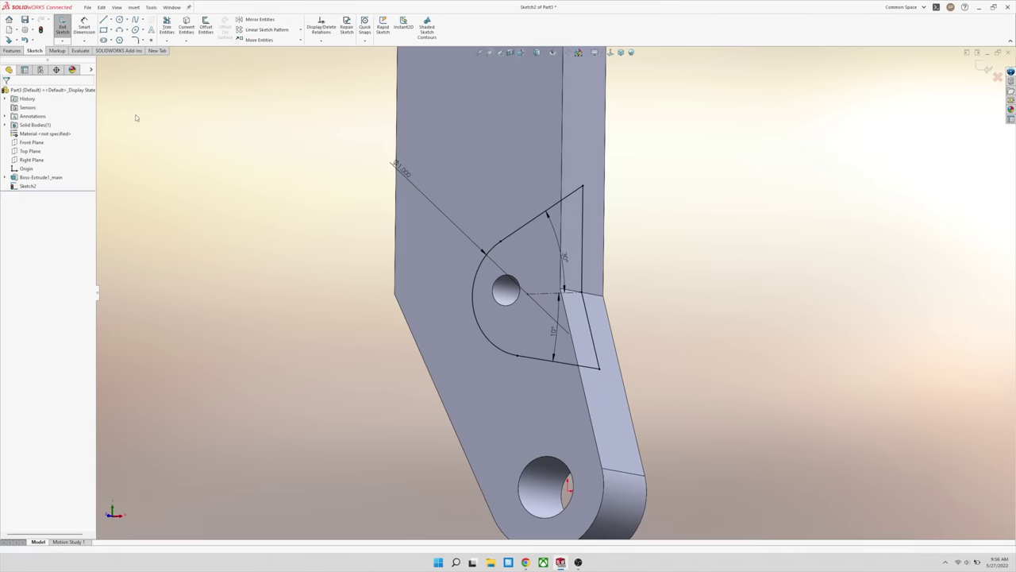
left_click(13, 50)
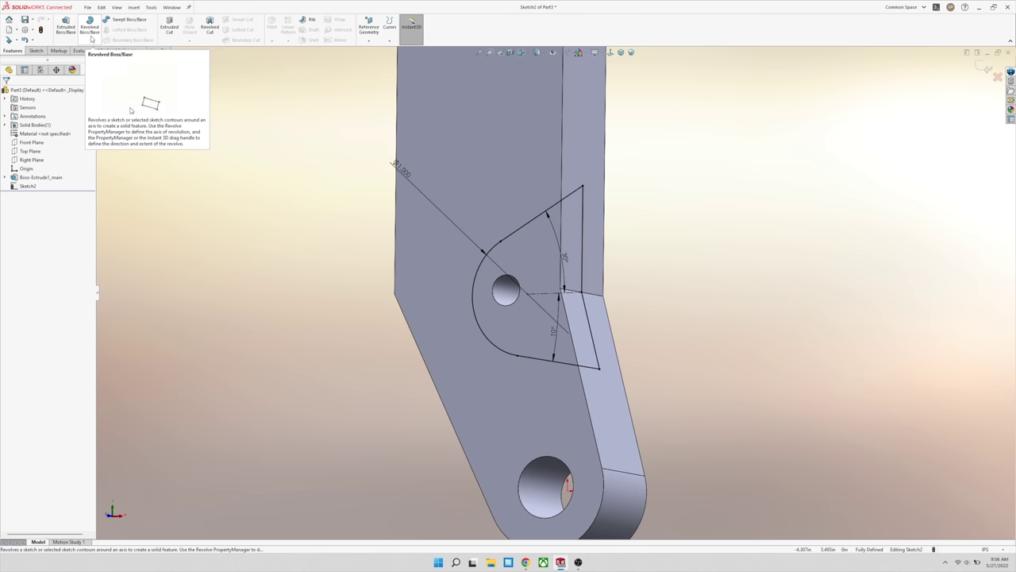
left_click(169, 26)
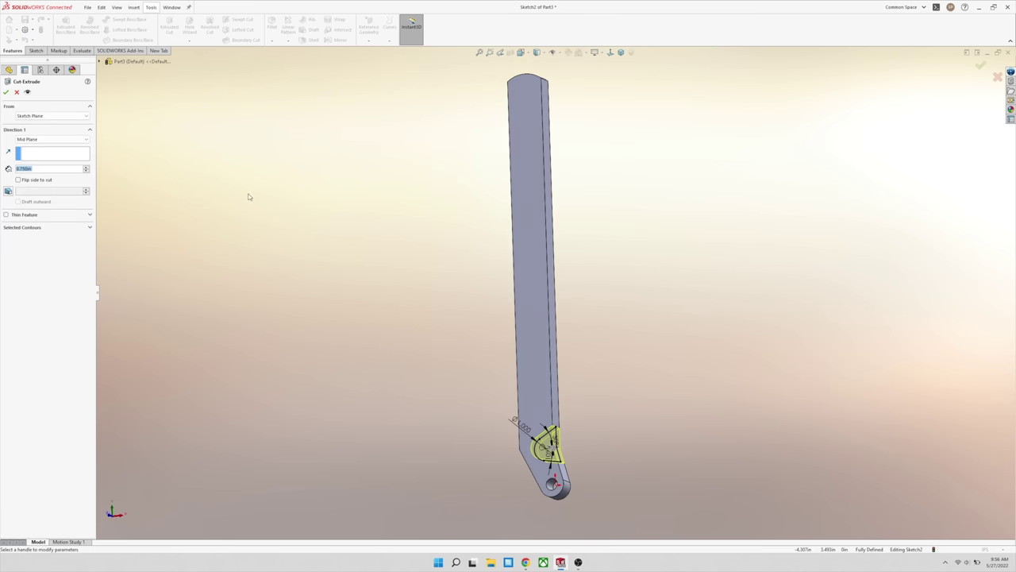
left_click(49, 153)
left_click(36, 167)
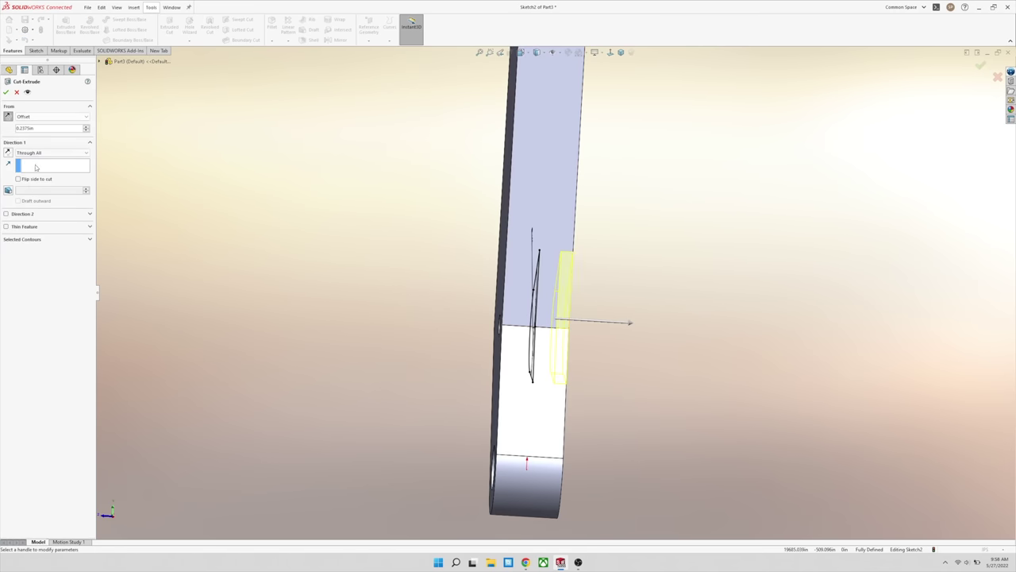
key("Return")
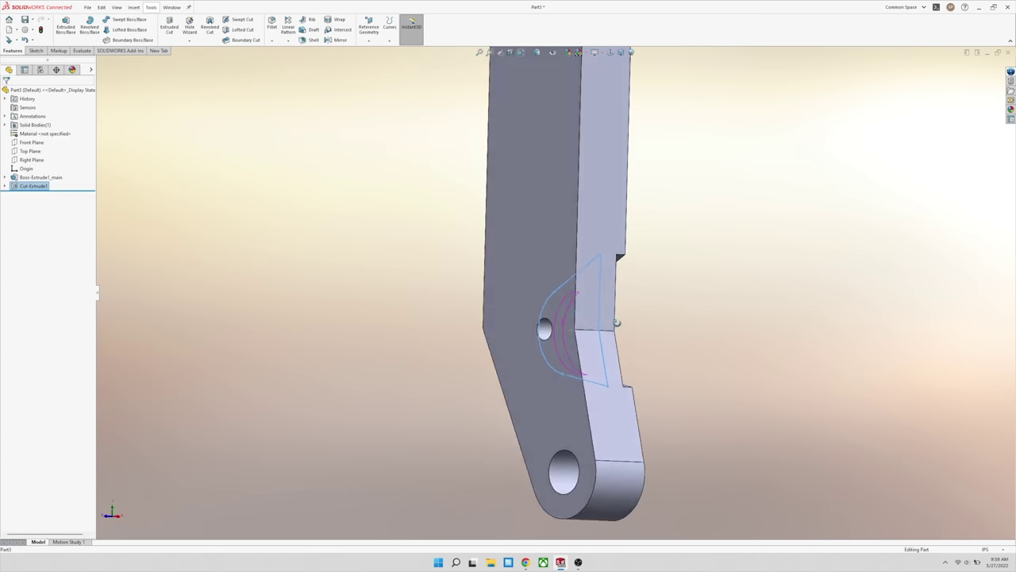
- Mirror the pocket cut about the Front Plane to the lever's opposite side
left_click(339, 41)
left_click(38, 177)
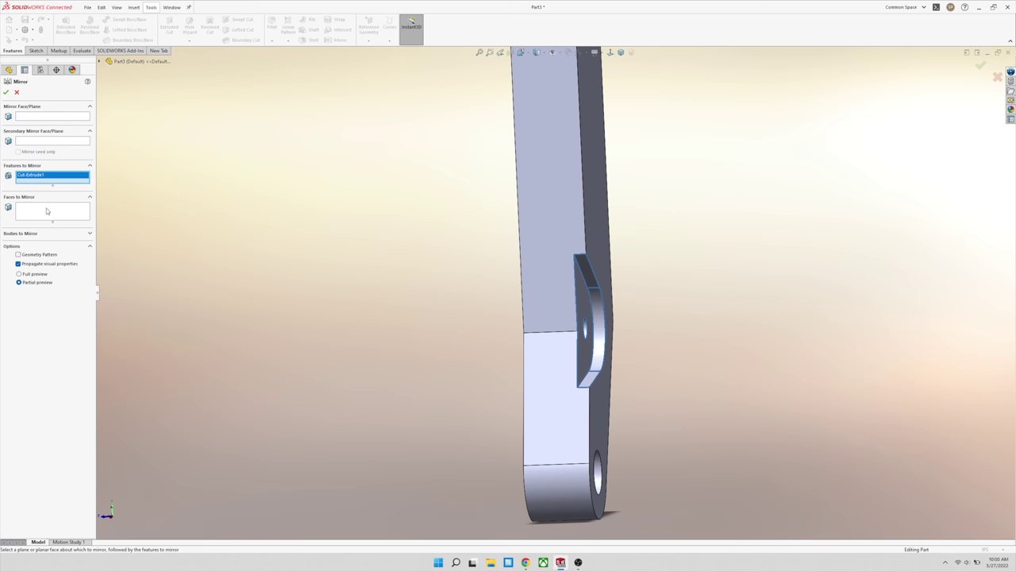
left_click(36, 117)
left_click(133, 114)
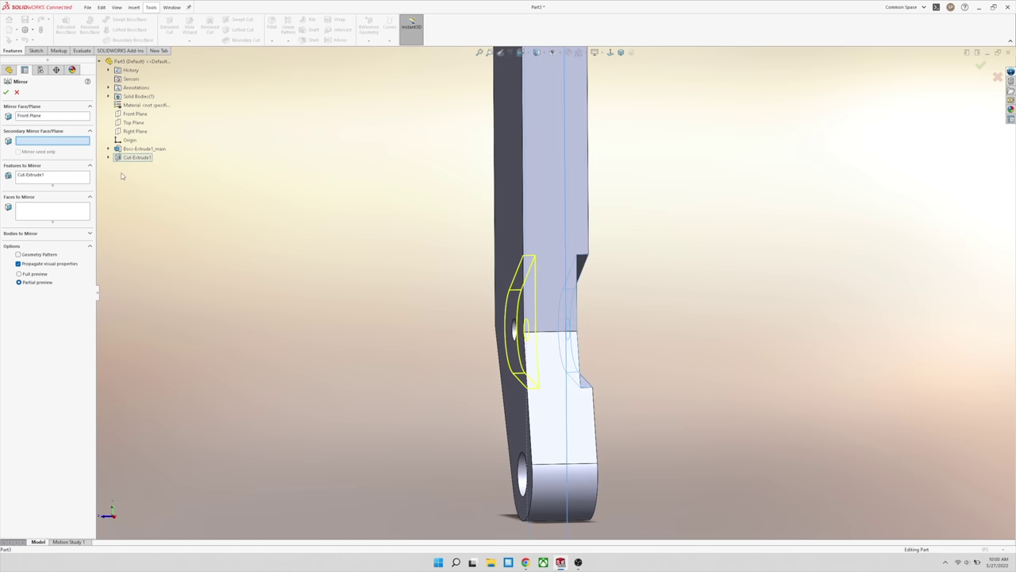
key("Return")
- Save the part as SW_Handbrake_Rev_b
middle_click_drag(636, 292, 693, 271)
scroll(587, 294, "up", 4)
scroll(621, 248, "down", 3)
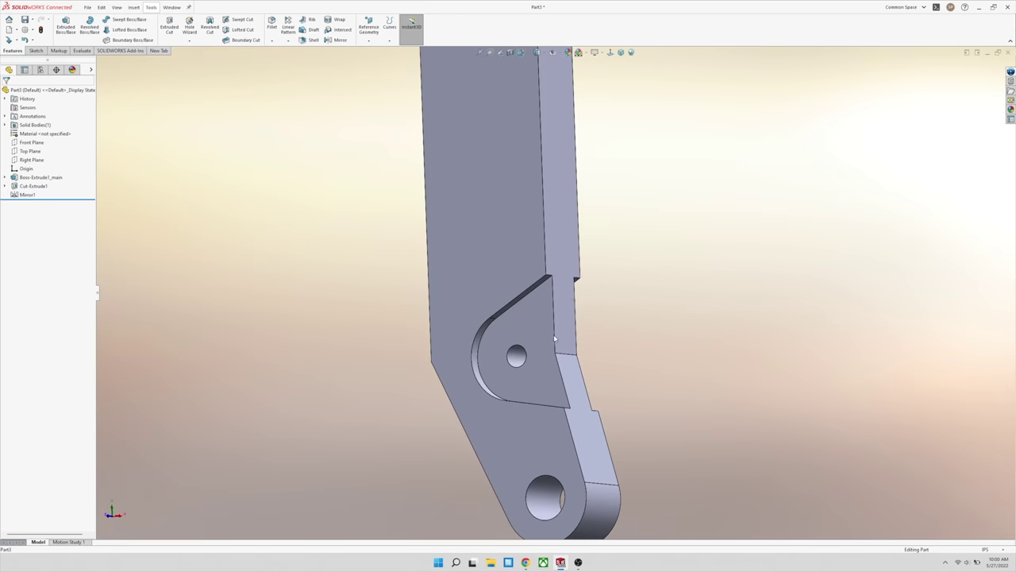
middle_click_drag(554, 334, 592, 297)
left_click(89, 7)
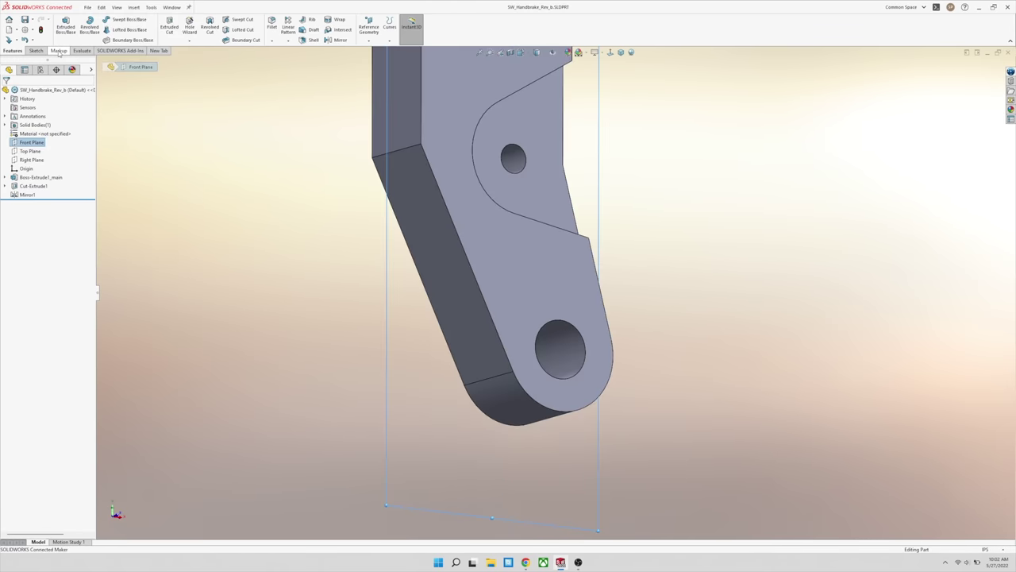
- On the Front Plane, sketch a circle about 0.86 in in diameter centred on the large lower hole
right_click(33, 141)
left_click(64, 129)
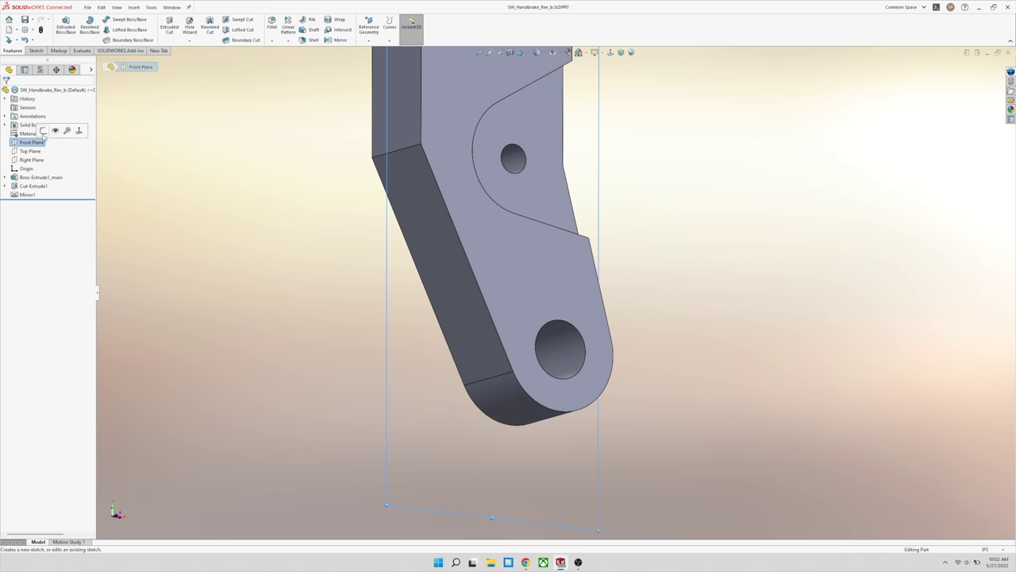
left_click(120, 20)
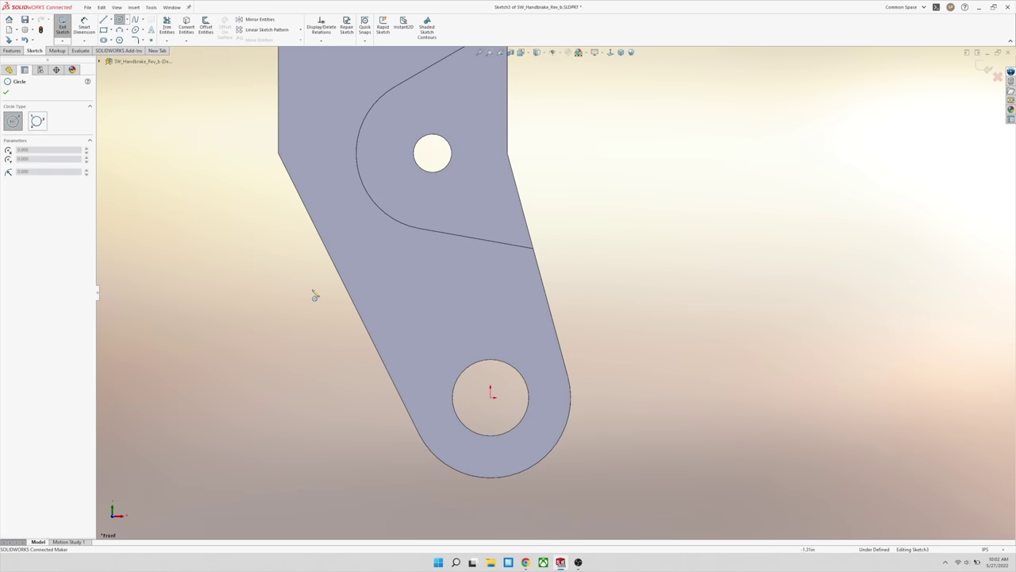
left_click(491, 397)
- Dimension the diameter of the circle around the large hole
left_click(84, 24)
left_click(445, 343)
left_click(402, 288)
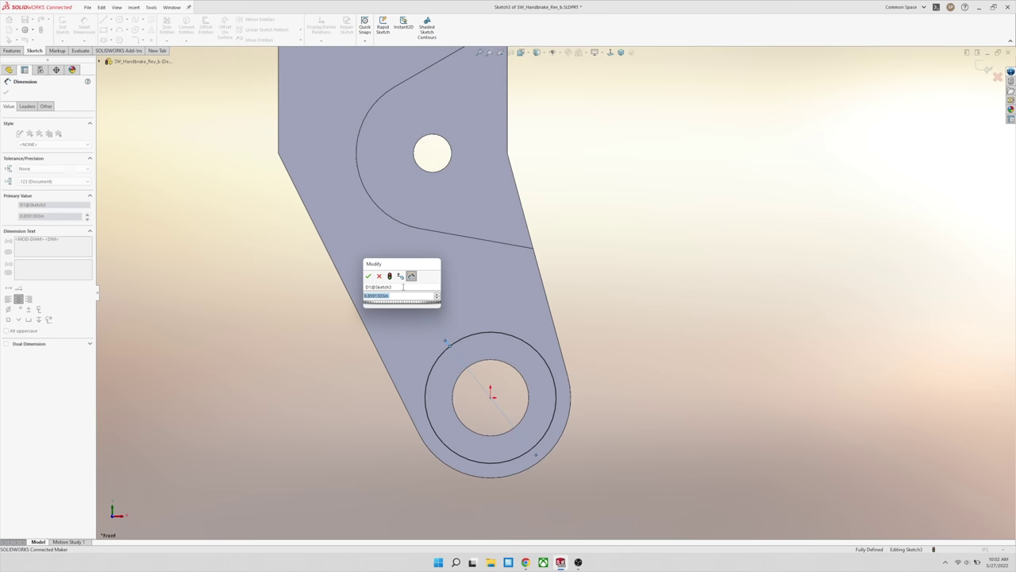
left_click(370, 277)
- Cut-extrude the circle through all from a 0.1805 in offset, reversing both the cut and offset directions
scroll(513, 363, "up", 2)
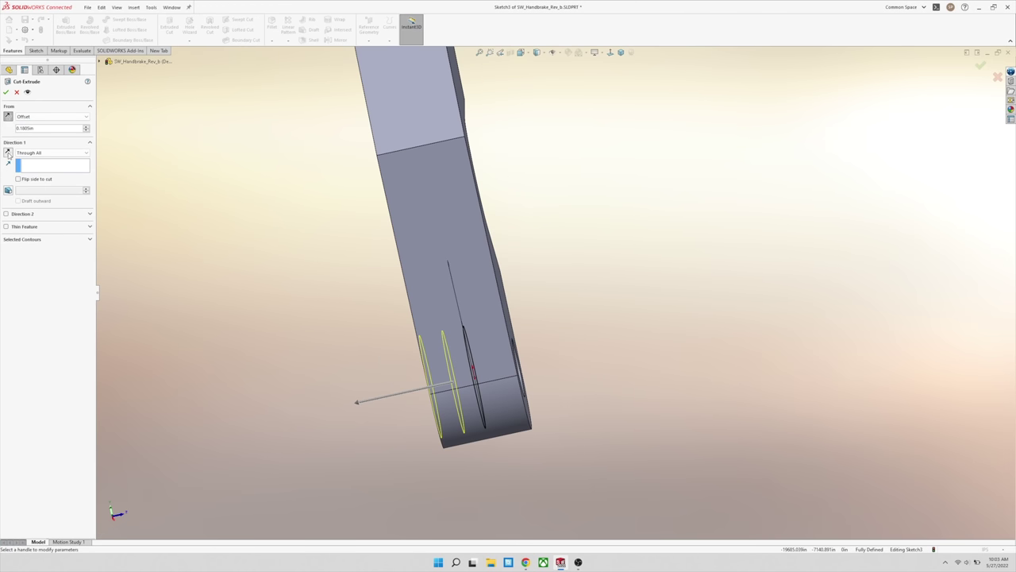
left_click(8, 153)
left_click(8, 117)
middle_click_drag(548, 361, 463, 378)
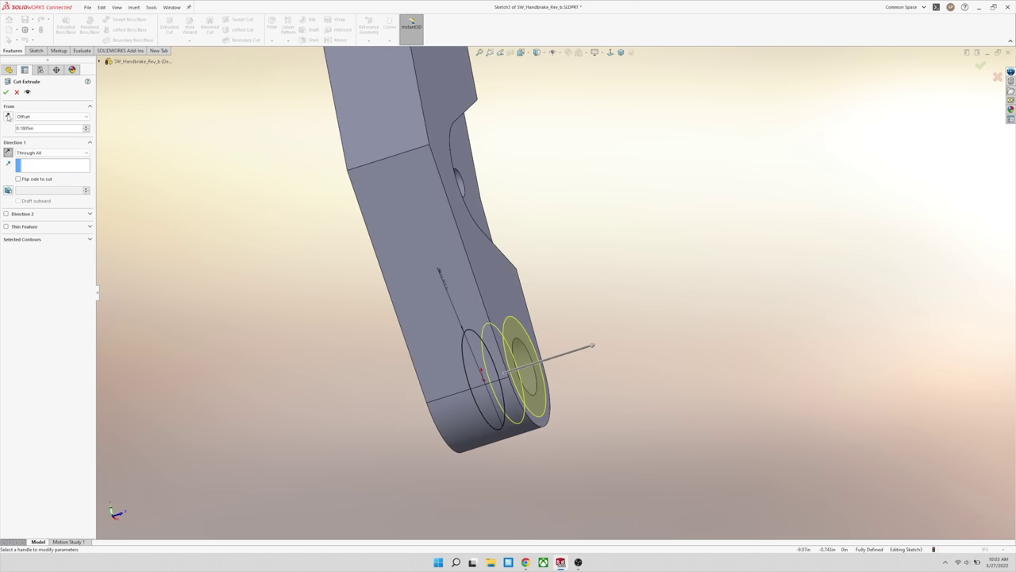
left_click(6, 93)
- Mirror the circular counterbore cut at the large hole about the Front Plane
left_click(340, 38)
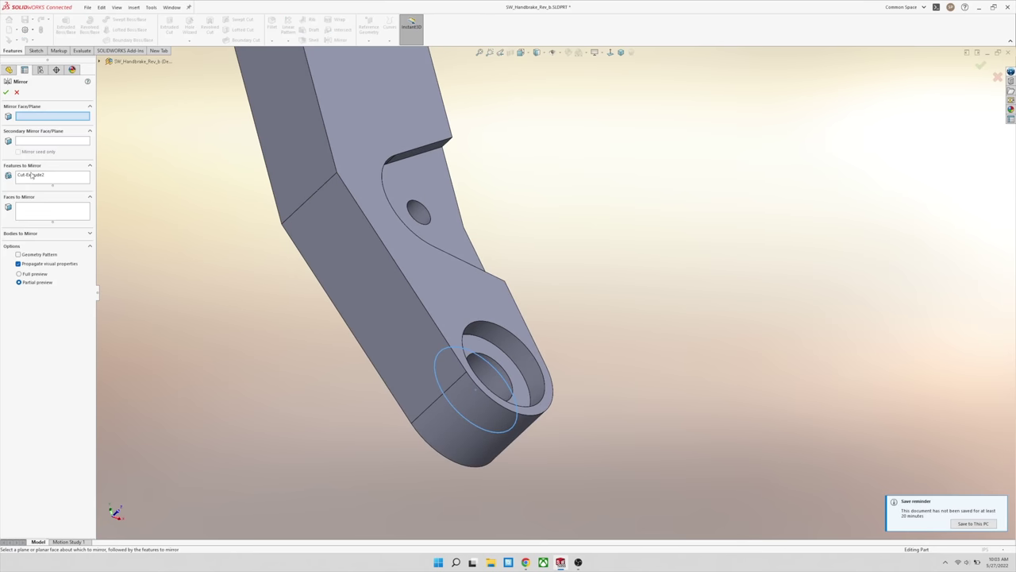
left_click(99, 61)
left_click(137, 113)
middle_click_drag(274, 296, 347, 274)
left_click(6, 92)
- Start a sketch on the Front Plane and draw a tall corner rectangle inside the lever's straight shaft
scroll(612, 247, "up", 4)
middle_click_drag(612, 247, 658, 217)
scroll(657, 218, "up", 5)
left_click(603, 53)
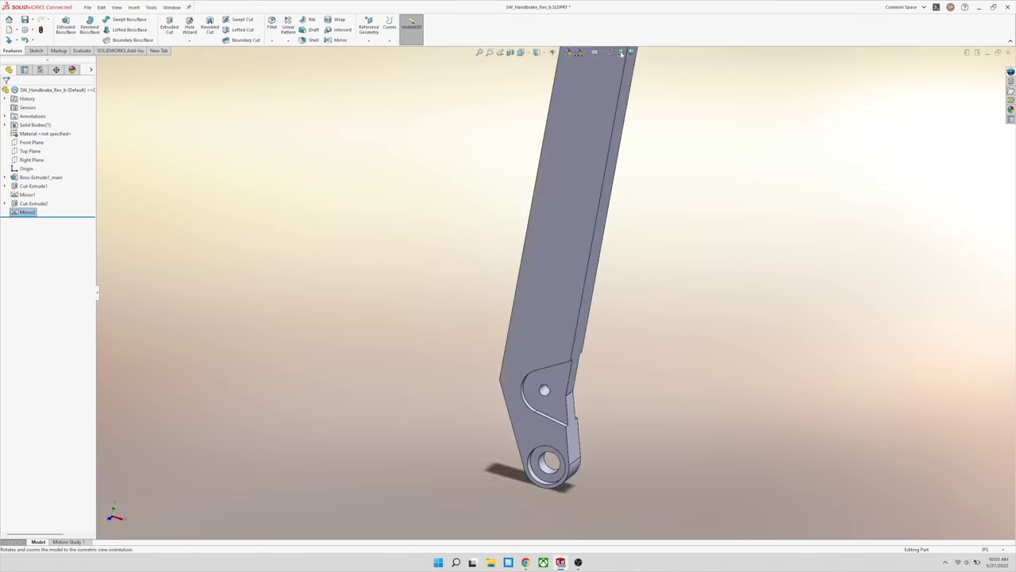
left_click(36, 50)
left_click(33, 141)
left_click(36, 132)
left_click(103, 30)
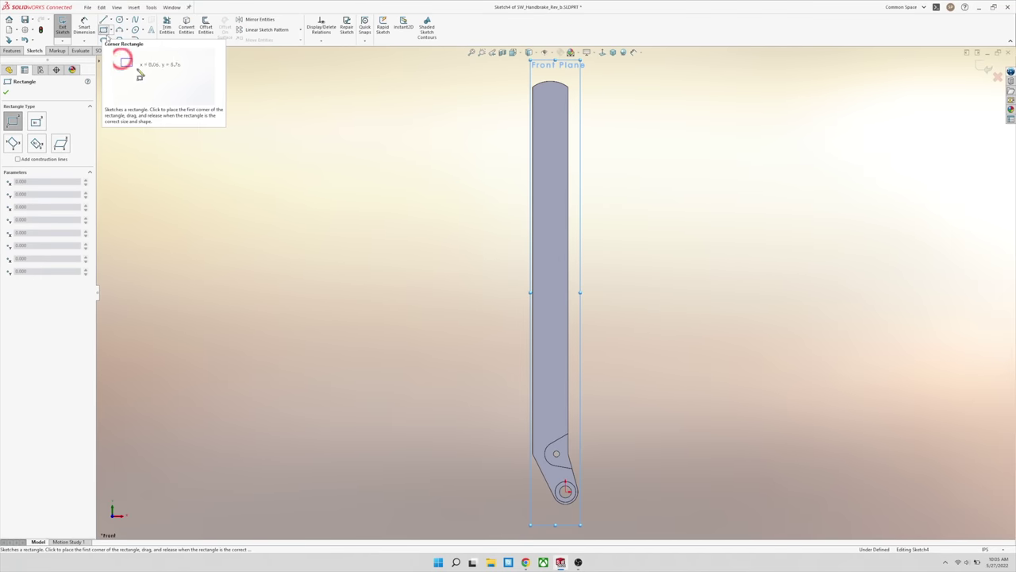
left_click(538, 108)
left_click(562, 432)
key("Escape")
- Draw a vertical centerline from the midpoint of the lever's top arc down past its lower end
left_click(111, 19)
left_click(123, 41)
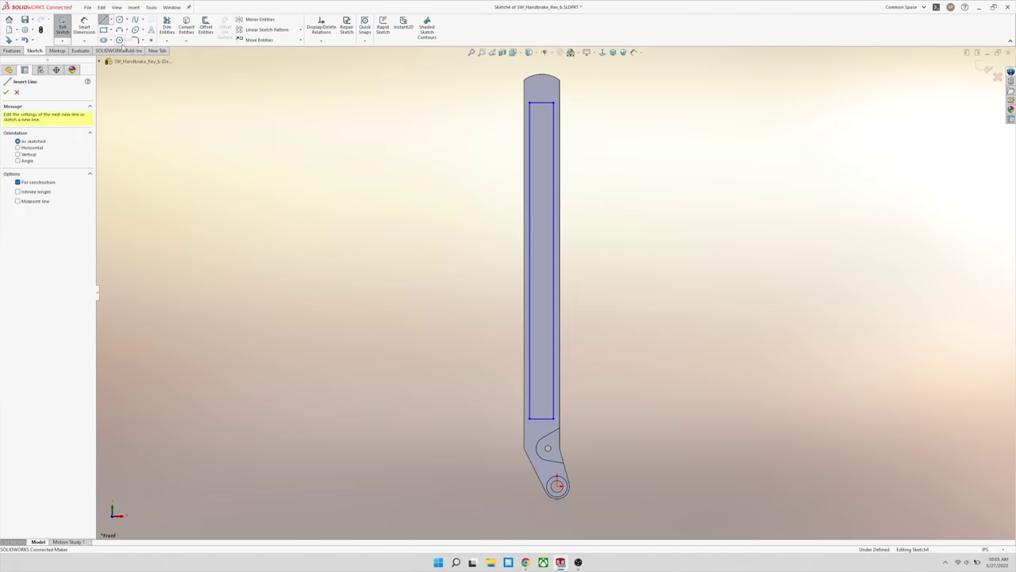
left_click(541, 74)
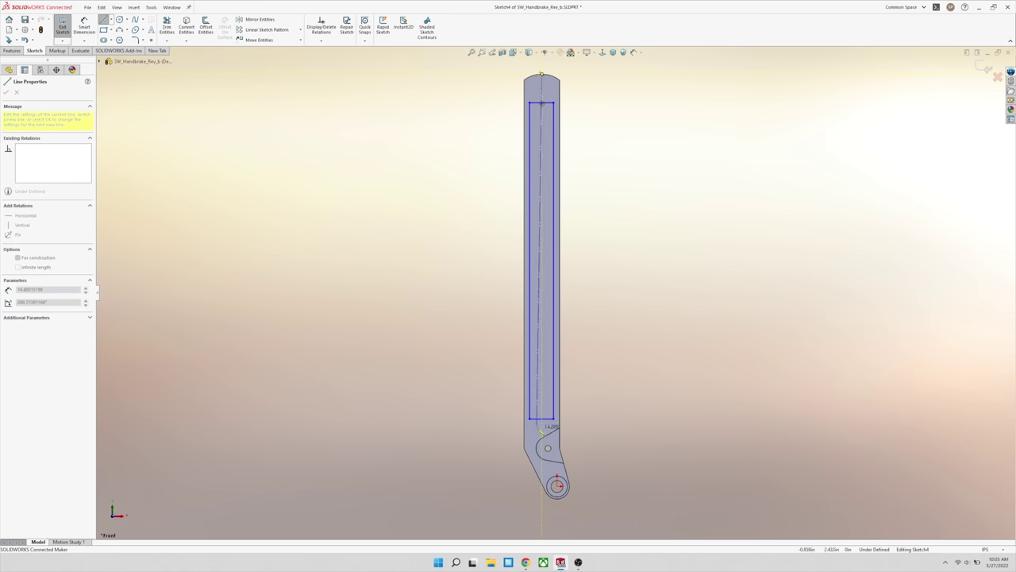
left_click(542, 521)
key("Escape")
- Constrain the midpoint of the rectangle's upper edge to the vertical centerline and resize the rectangle to fit within the shaft
scroll(543, 90, "down", 5)
left_click_drag(571, 123, 608, 111)
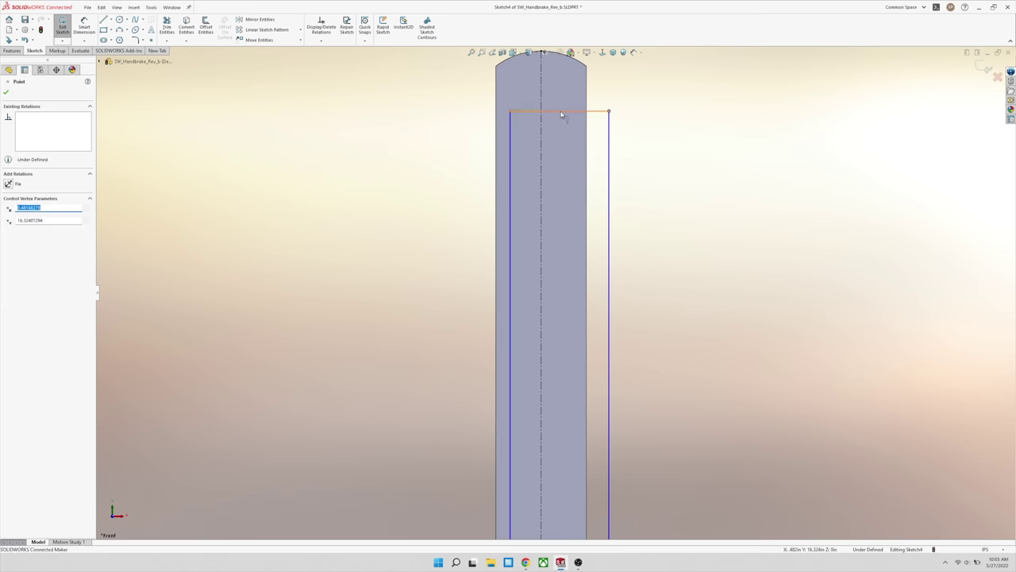
left_click(559, 112)
left_click(541, 126, "ctrl")
left_click(577, 101)
left_click(426, 126)
left_click_drag(591, 180, 570, 154)
- Draw a horizontal centerline between the lever's two upper corners, below the top arc
scroll(566, 131, "up", 1)
left_click(111, 20)
left_click(124, 39)
left_click(505, 131)
key("Escape")
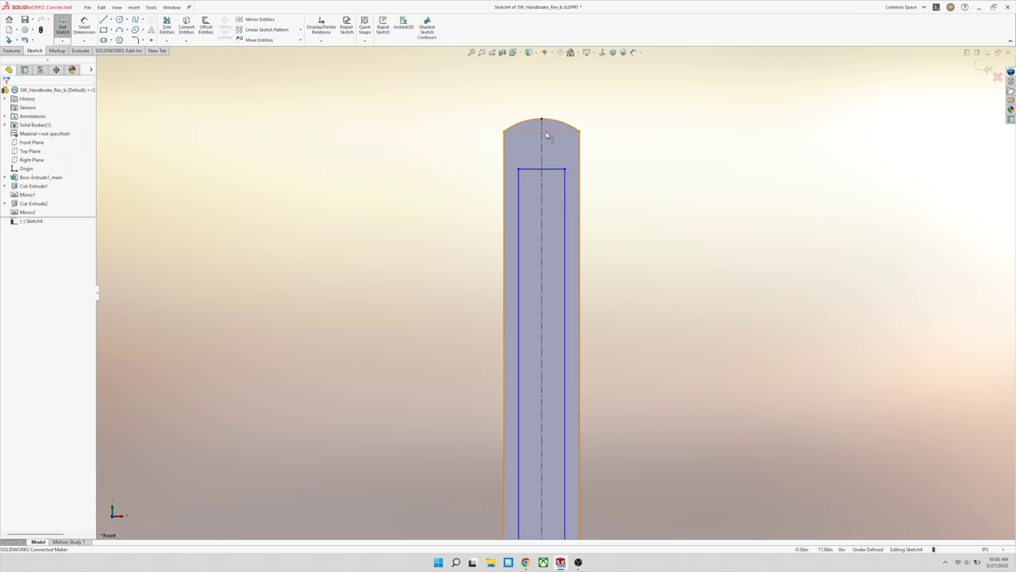
- Set the distance from the horizontal centerline to the rectangle's upper edge to 0.125 in
left_click(543, 131)
left_click(558, 170)
left_click(596, 110)
type(".125")
key("Return")
- Set the gap between the rectangle's right side and the lever's right edge to 0.125 in
left_click(566, 212)
left_click(580, 197)
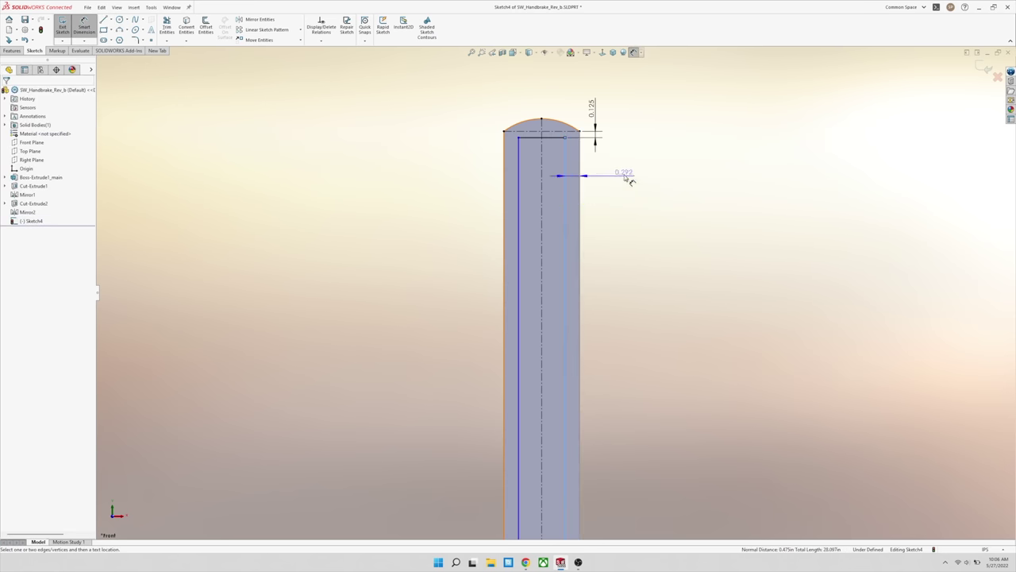
left_click(625, 167)
key("Return")
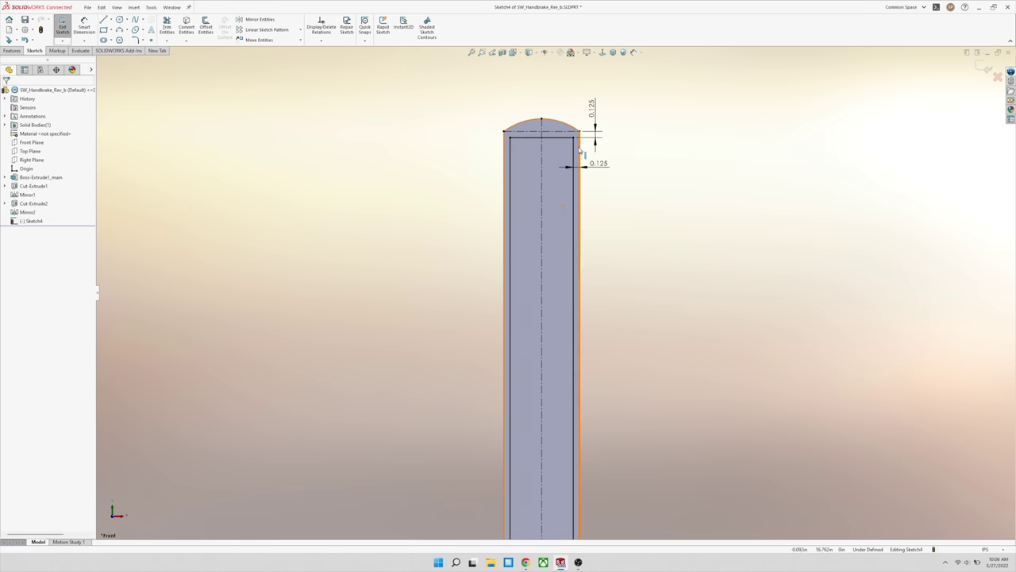
- Draw a horizontal centerline across the lever from the pocket's upper corner on the right edge to the left edge
scroll(556, 254, "up", 3)
scroll(549, 466, "down", 5)
left_click(110, 19)
left_click(121, 39)
left_click(593, 389)
left_click(457, 389)
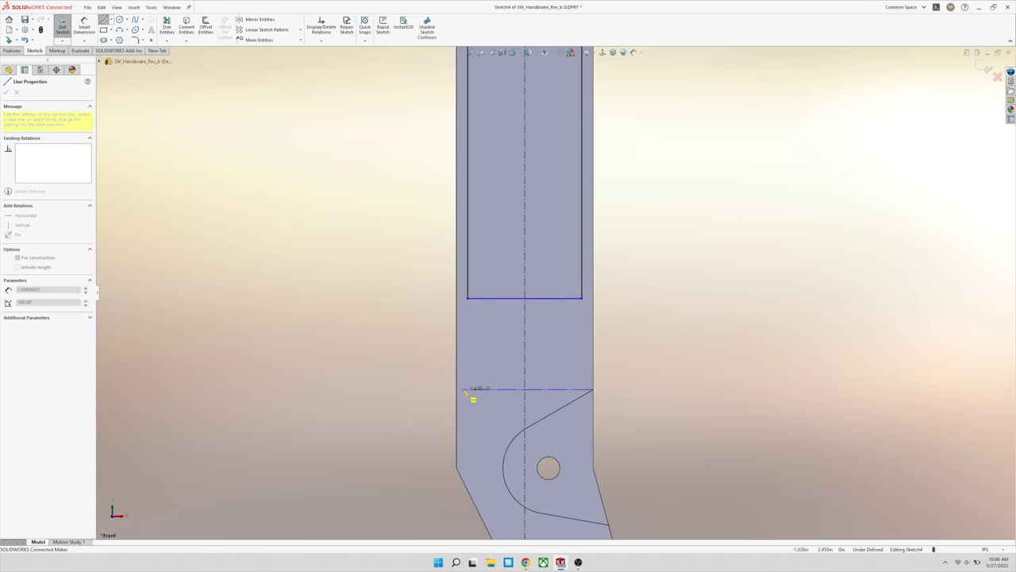
- Set the distance from the rectangle's lower edge to the lower horizontal centerline to 0.5 in
key("Escape")
left_click(80, 32)
left_click(558, 299)
left_click(565, 389)
left_click(638, 338)
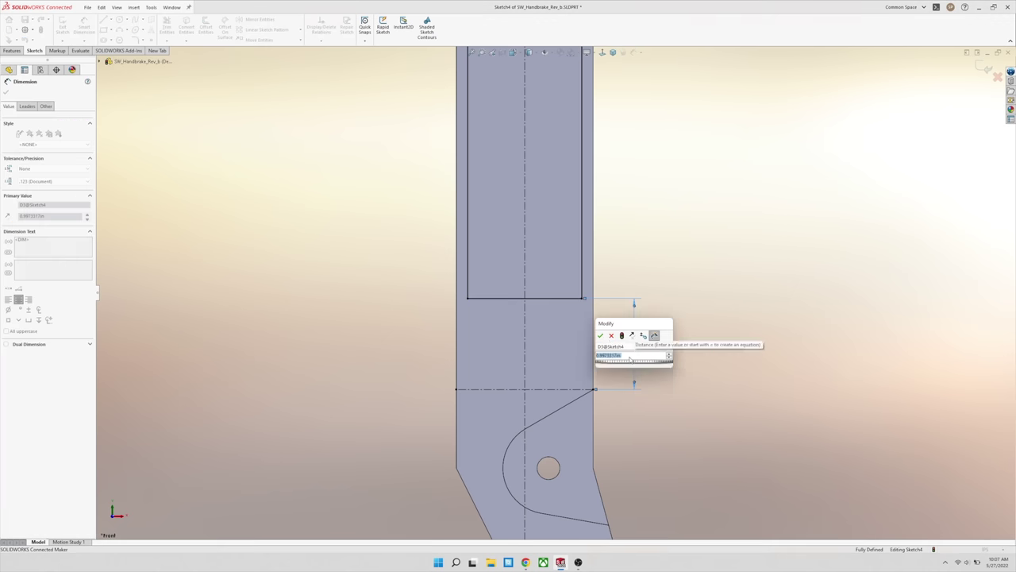
type(".5")
key("Return")
key("Escape")
- Cut the rectangular pocket sketch Through All, starting at a 0.125 in offset with the offset direction reversed
middle_click_drag(653, 382, 723, 206)
left_click(602, 53)
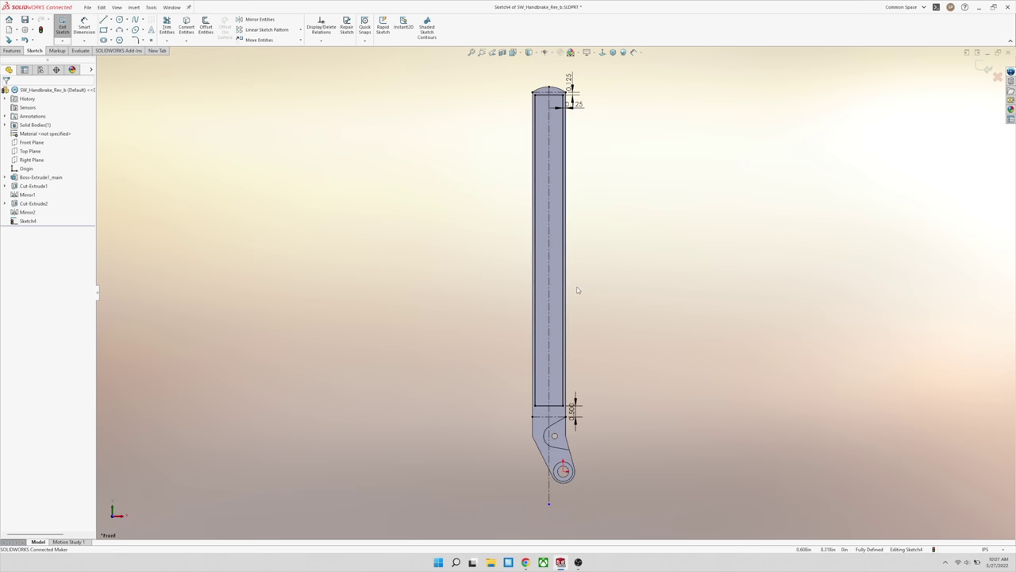
left_click(12, 50)
left_click(169, 28)
left_click(32, 117)
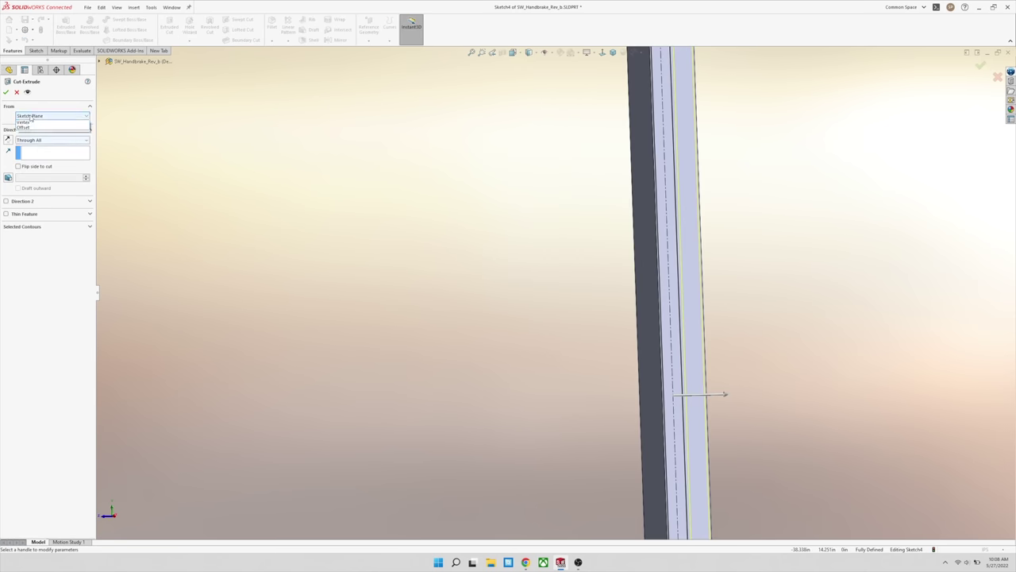
left_click(28, 127)
type(".25/2")
key("Return")
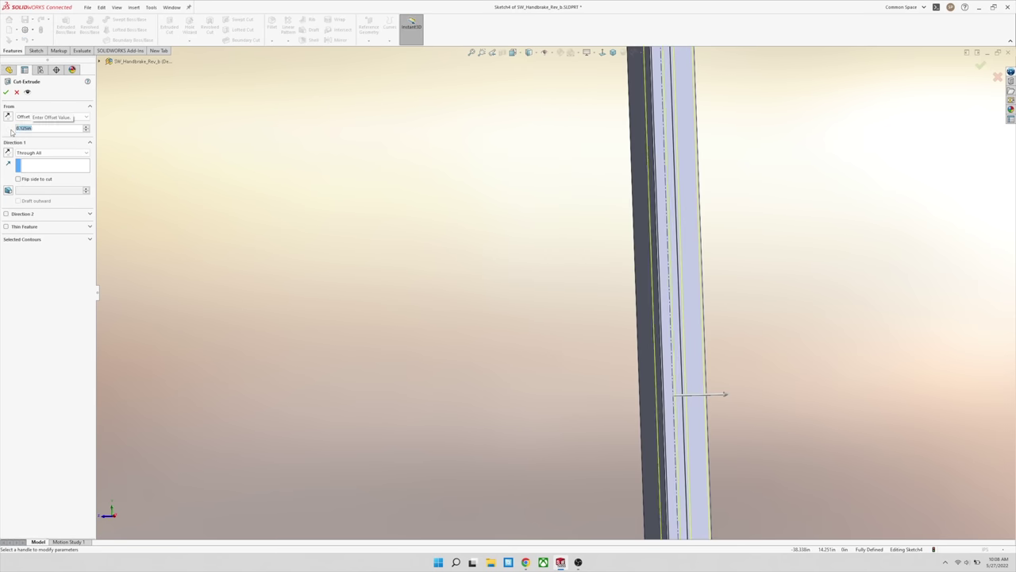
left_click(8, 117)
scroll(699, 262, "down", 2)
mouse_move(684, 258)
middle_mouse_down()
mouse_move(662, 254)
mouse_move(678, 258)
middle_mouse_up()
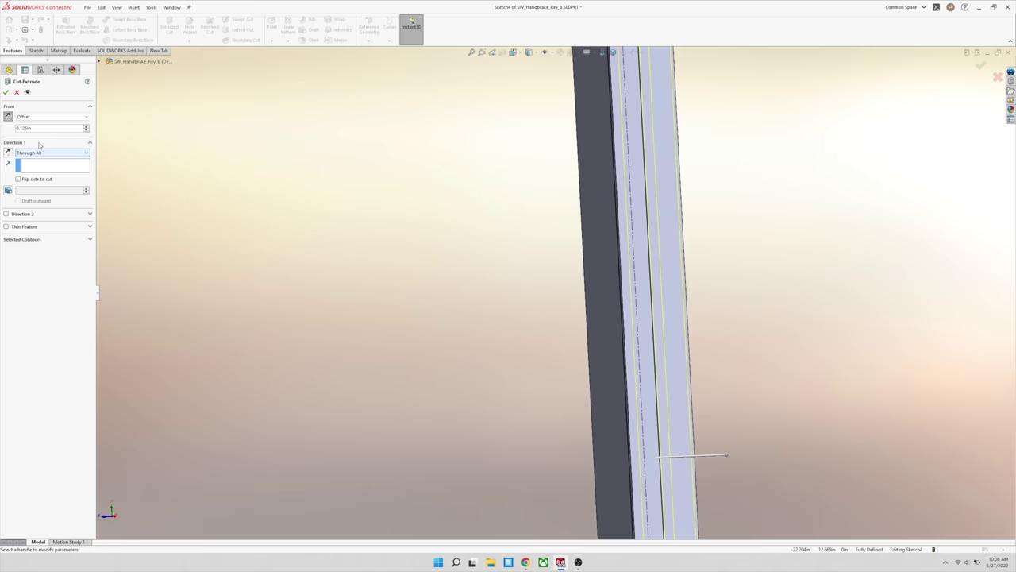
left_click(6, 93)
- Mirror the shaft's rectangular pocket cut about the Front Plane
scroll(678, 308, "up", 3)
middle_click_drag(679, 307, 397, 258)
left_click(518, 240)
left_click(34, 221)
left_click(339, 39)
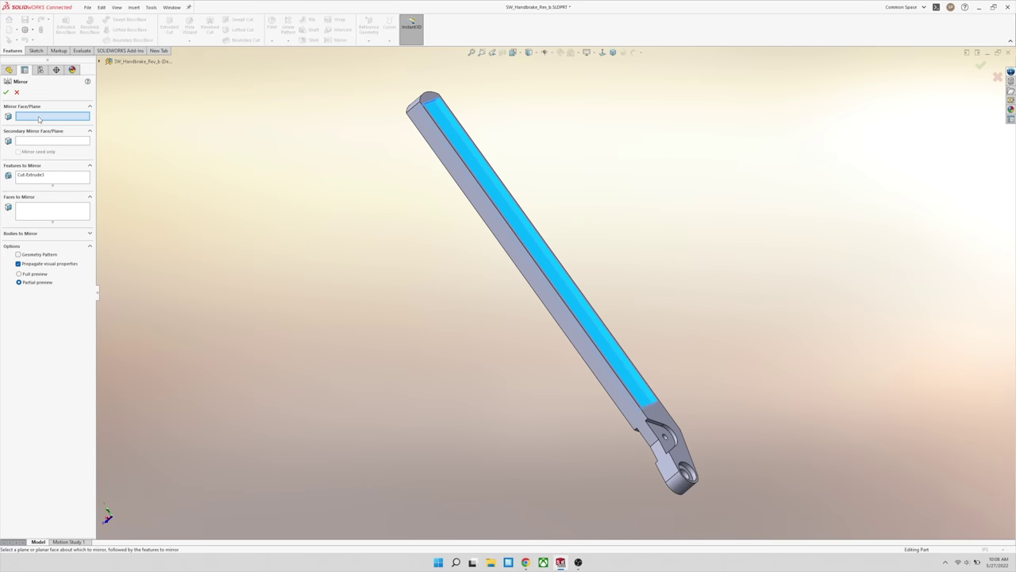
left_click(99, 62)
left_click(132, 114)
middle_click_drag(347, 324, 429, 313)
left_click(7, 92)
- Start a sketch on the floor of the mirrored shaft pocket
middle_click_drag(444, 198, 548, 151)
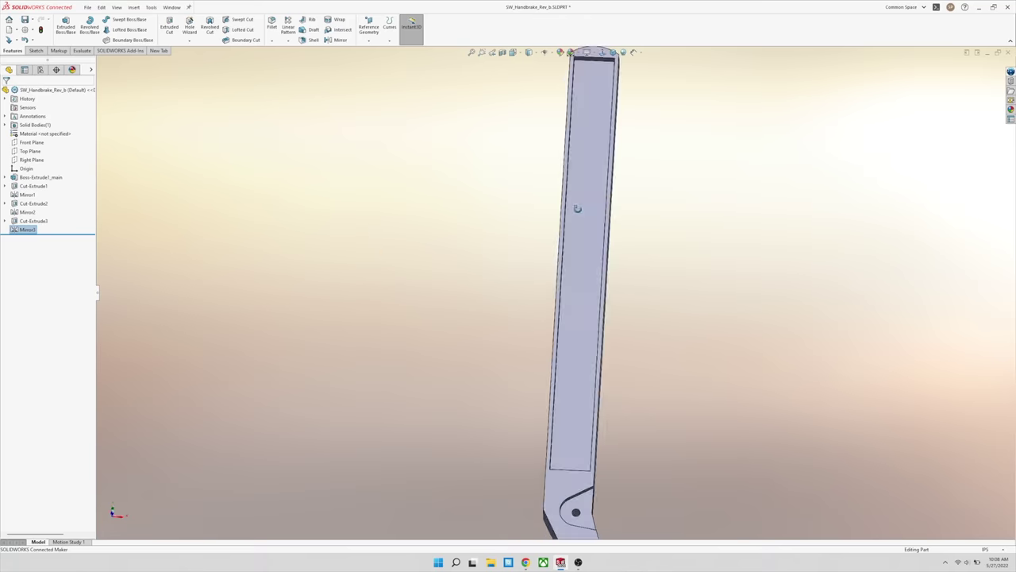
middle_click_drag(576, 206, 545, 186)
left_click(511, 101)
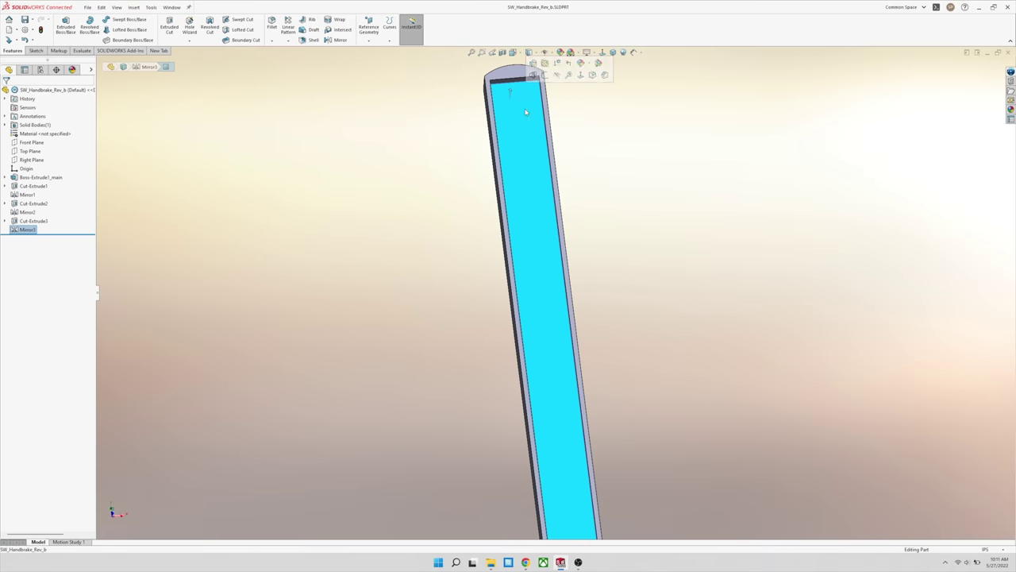
left_click(545, 75)
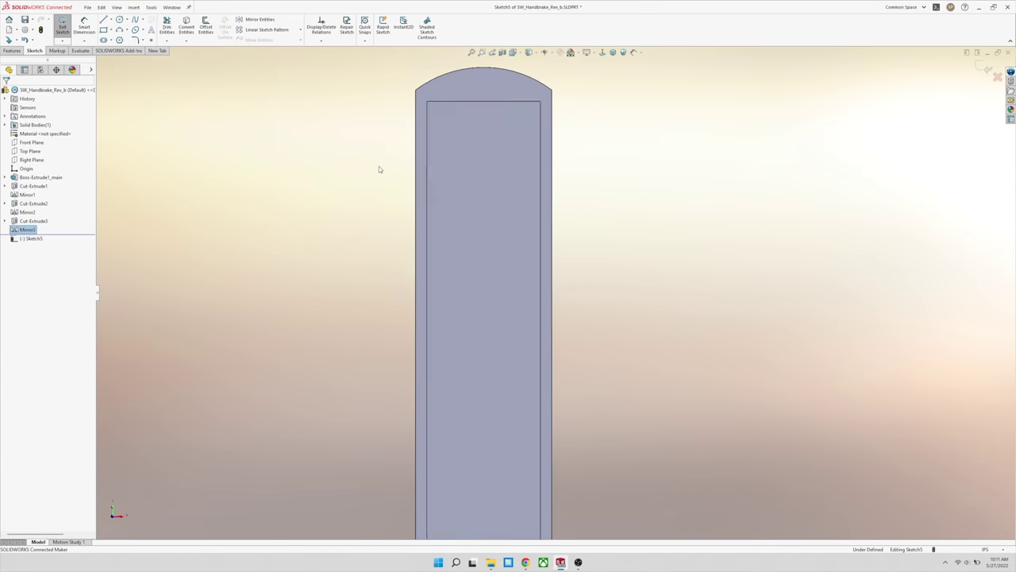
- Insert the block PR_Logo_isolated_block_clean.SLDBLK at scale 0.7 just below the upper end of the pocket
left_click(151, 7)
mouse_move(182, 239)
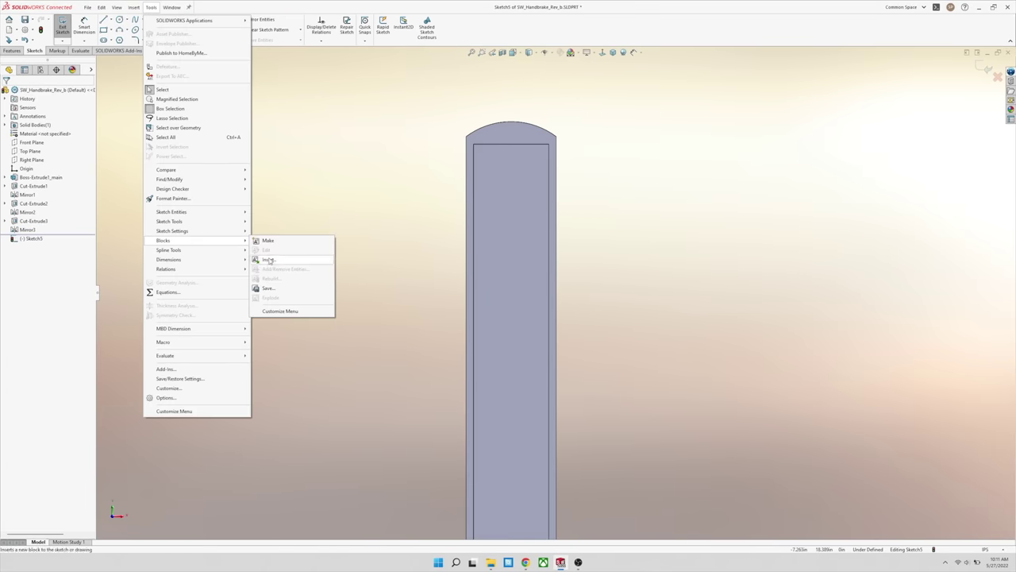
left_click(268, 260)
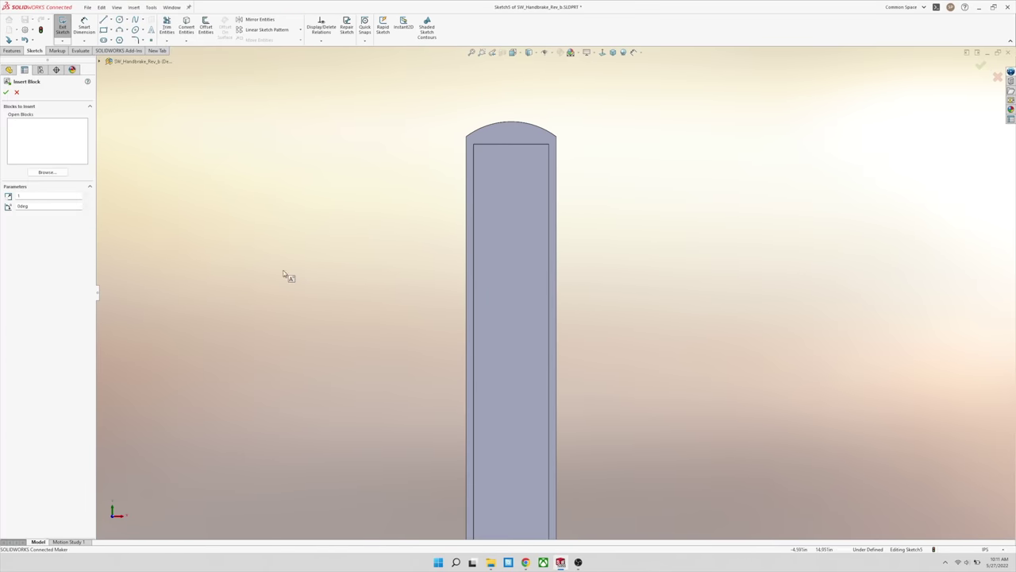
left_click(47, 172)
left_click(401, 208)
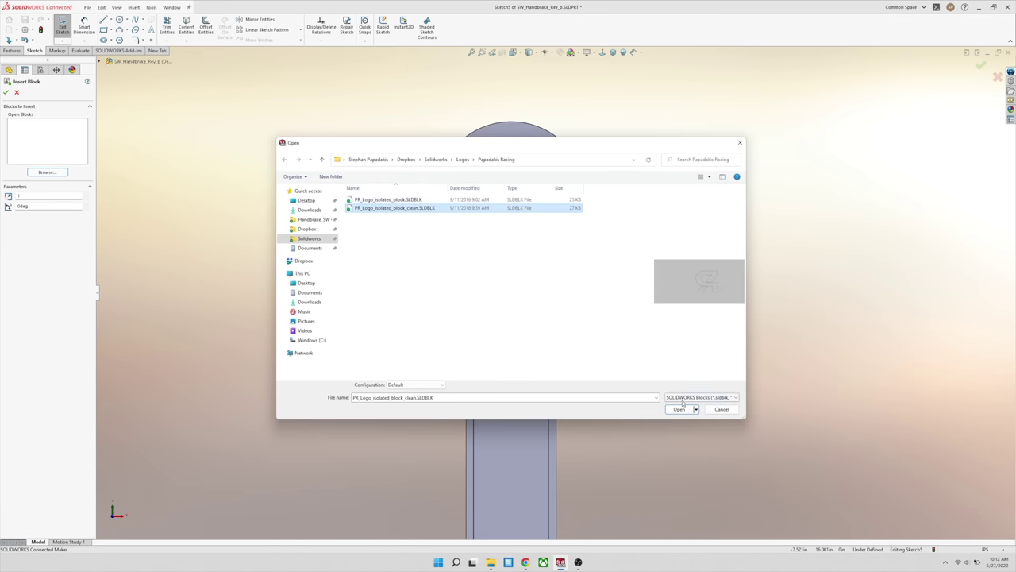
left_click(680, 408)
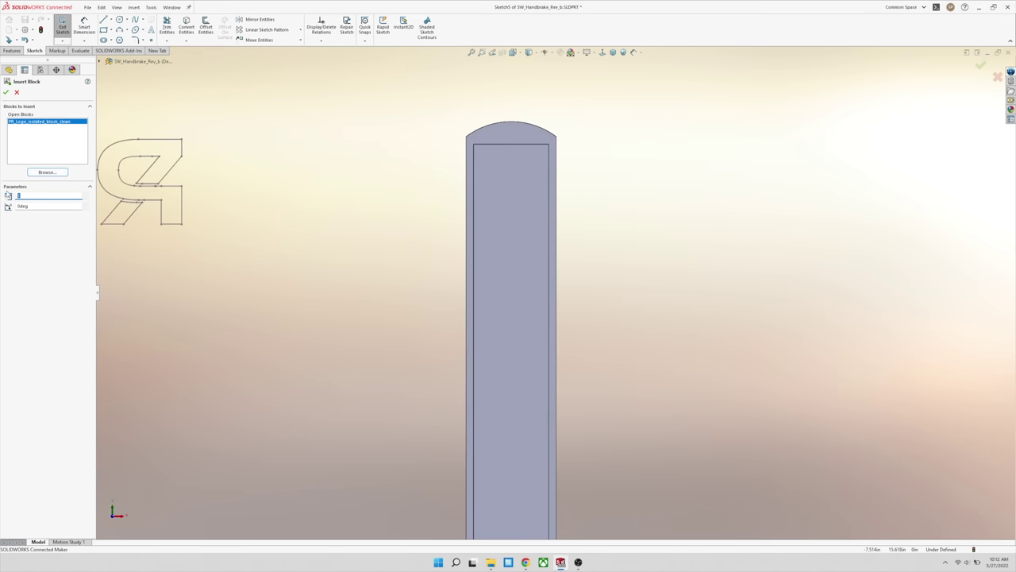
type(".7")
key("Tab")
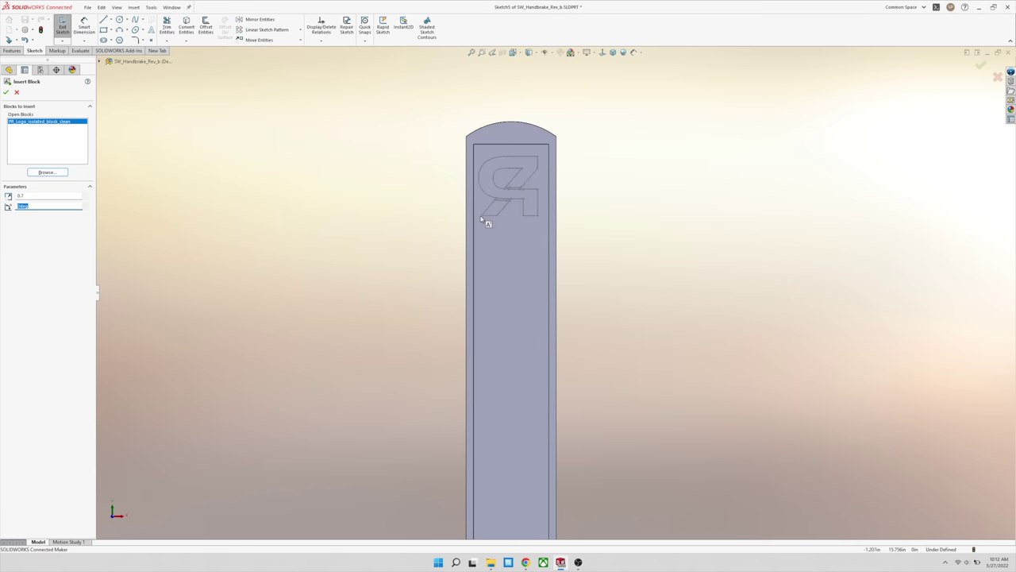
left_click(482, 215)
left_click(5, 92)
scroll(507, 166, "down", 5)
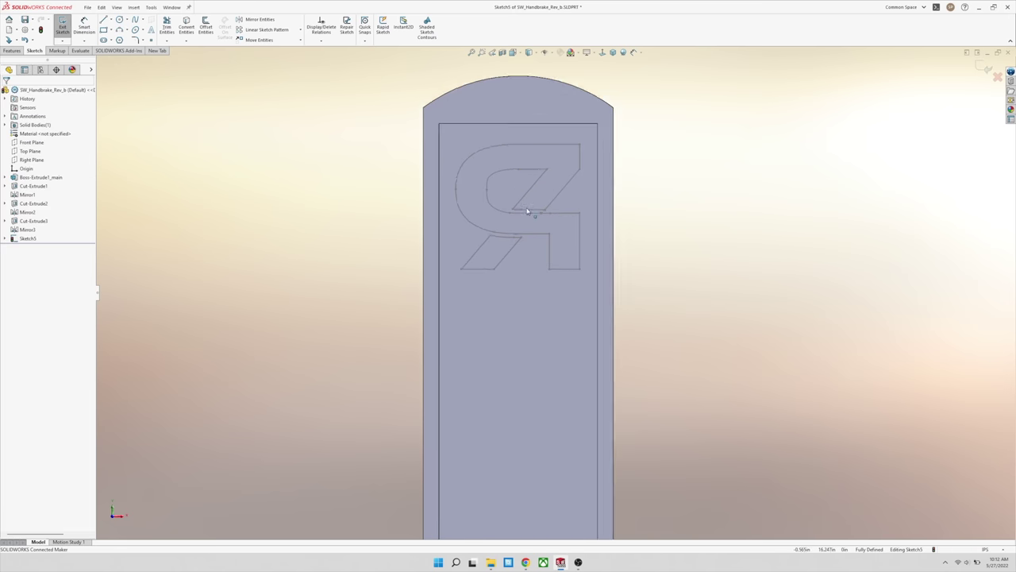
- Draw a horizontal centerline across the logo's full width and make its end coincident with the logo's right edge
left_click_drag(594, 218, 590, 227)
left_click(347, 224)
right_click_drag(381, 240, 413, 220)
left_click(441, 197)
left_click(592, 197)
key("Escape")
left_click(591, 162)
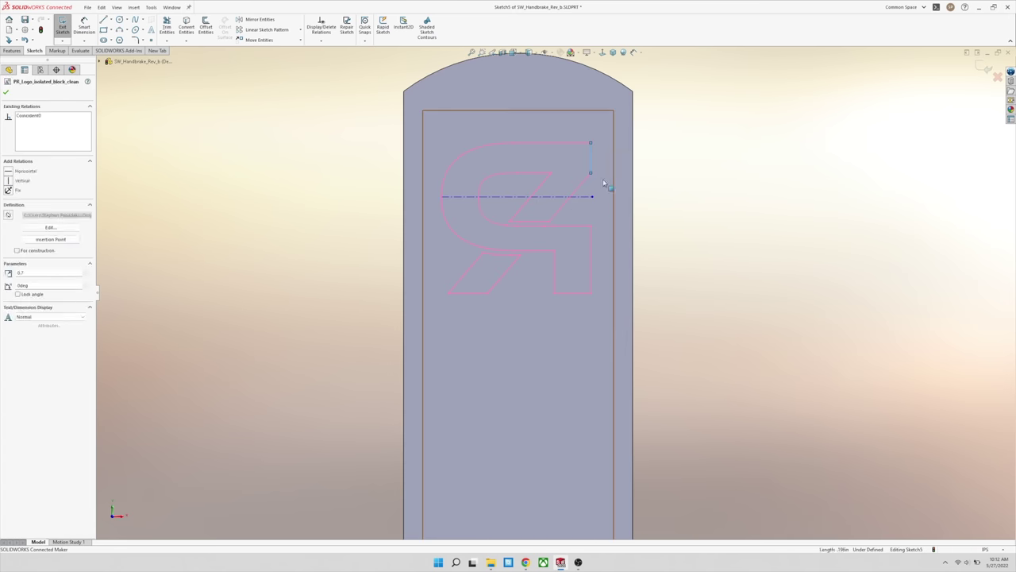
left_click(593, 196, "ctrl")
left_click(657, 220)
- Center the logo by aligning the centerline's midpoint vertically with the midpoint of the pocket's upper edge
left_click(519, 110)
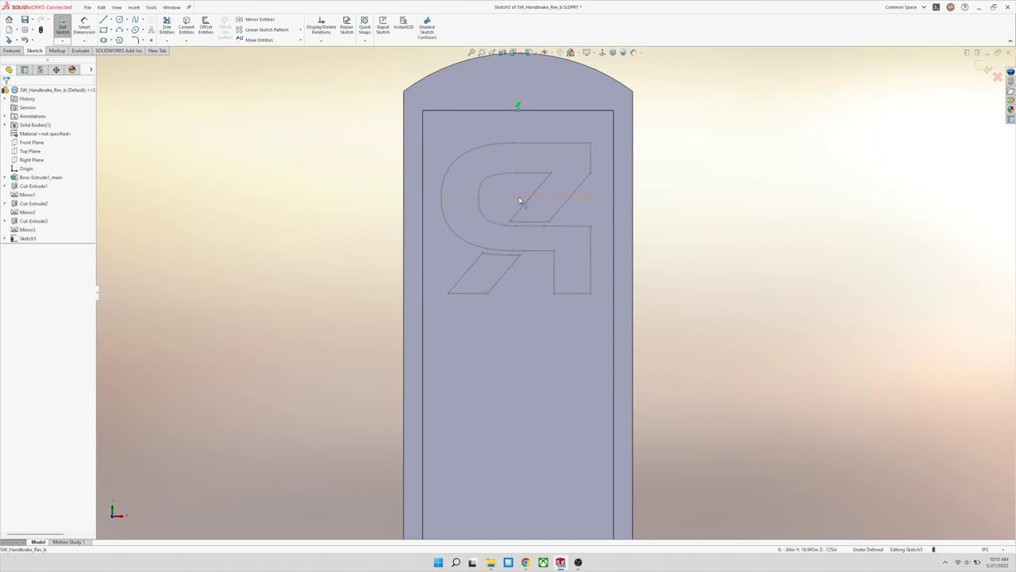
left_click(517, 197, "ctrl")
left_click(552, 162)
key("Escape")
- Draw a horizontal centerline along the logo's upper edge, starting at its upper right corner and spanning its width
left_click(112, 20)
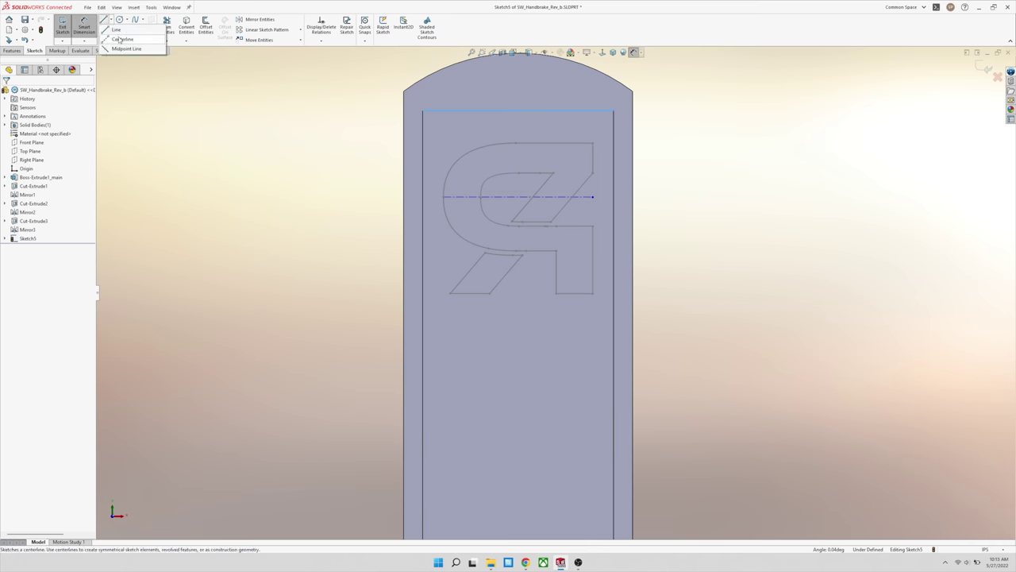
left_click(124, 39)
left_click(593, 143)
key("Escape")
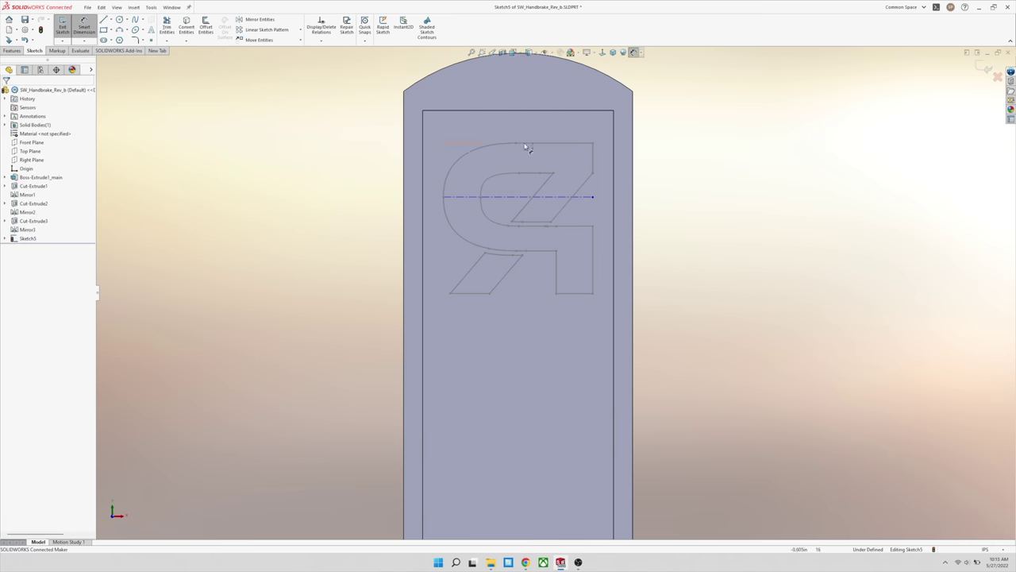
- Set the distance between the pocket's upper edge and the centerline on top of the logo to 0.2 in
left_click(524, 143)
left_click(521, 111)
left_click(668, 125)
type(".")
key("Return")
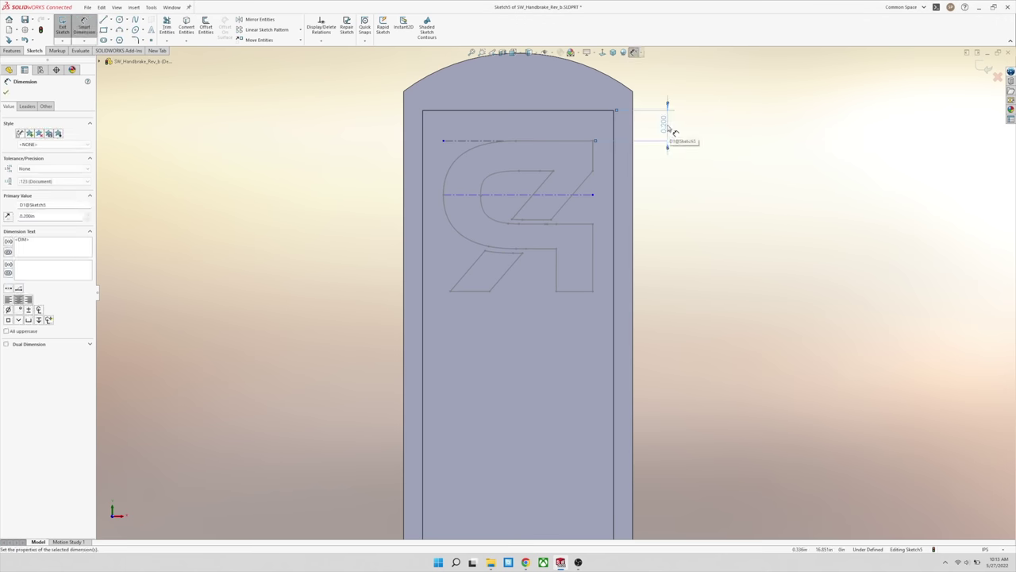
double_click(668, 127)
type(".2")
key("Return")
key("Escape")
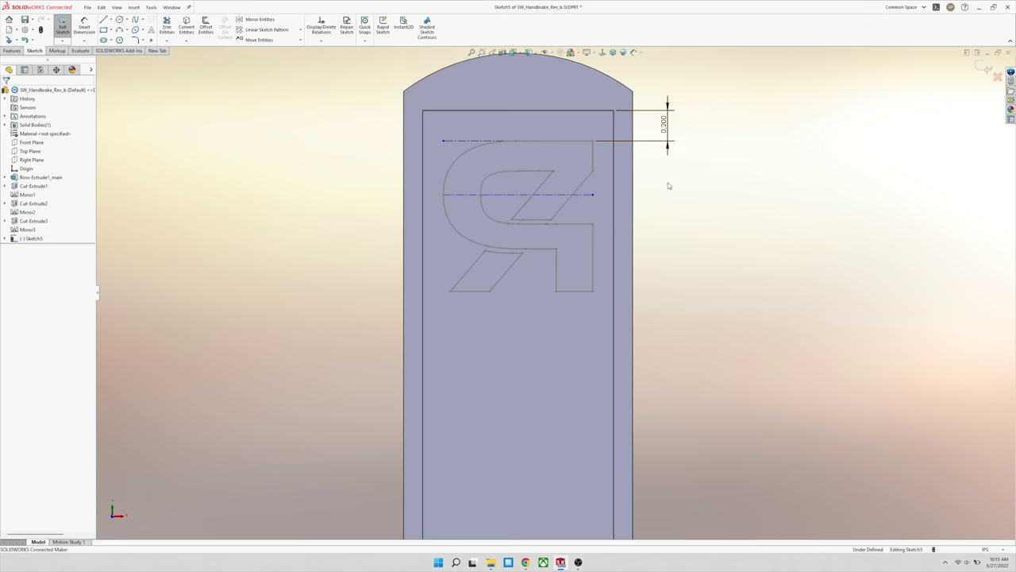
- Cut both logo regions into the pocket floor with a Blind depth of 0.03 in
left_click(10, 52)
left_click(169, 29)
left_click(42, 140)
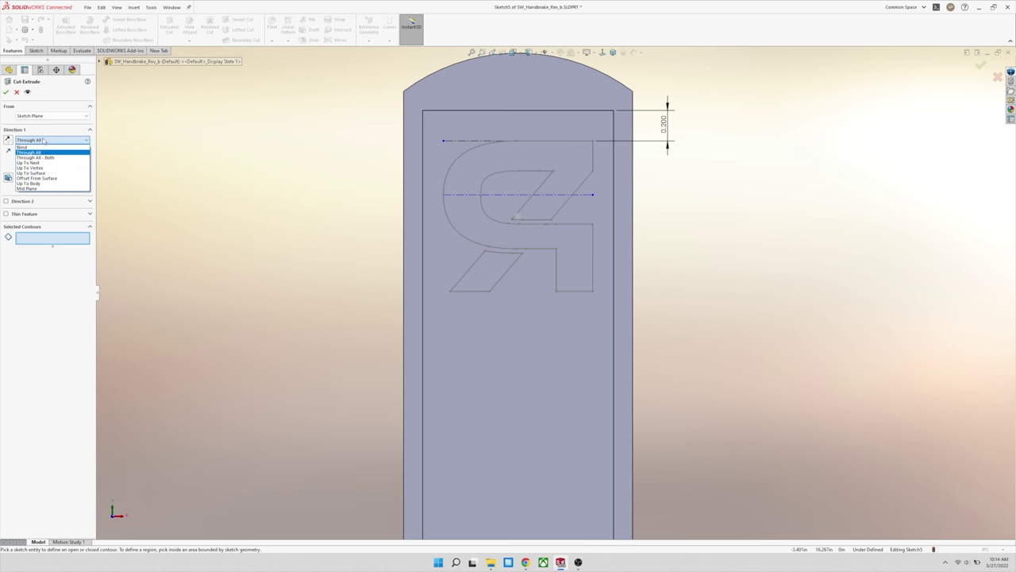
left_click(37, 147)
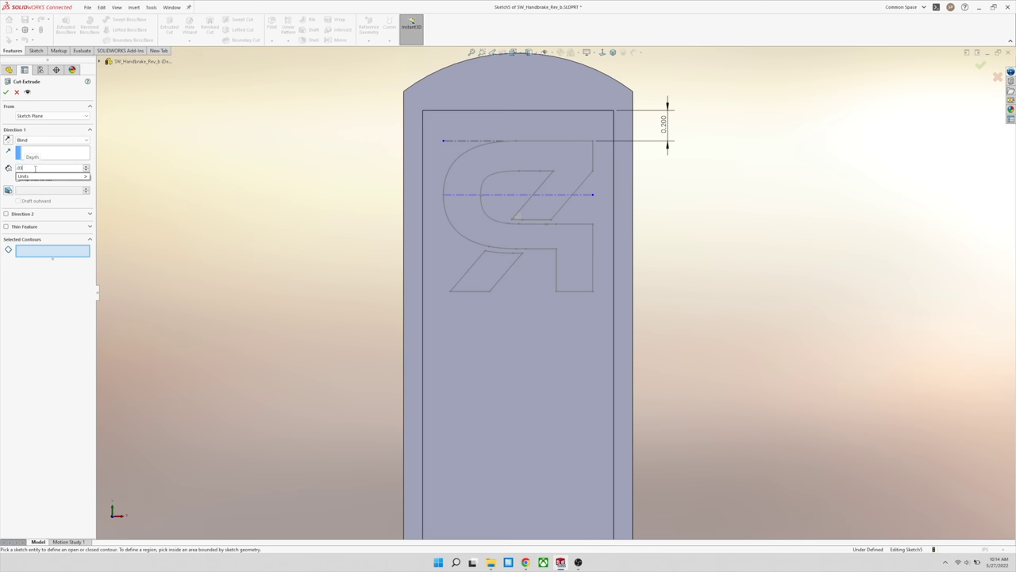
type("0.03")
left_click(471, 177)
left_click(486, 270)
key("Return")
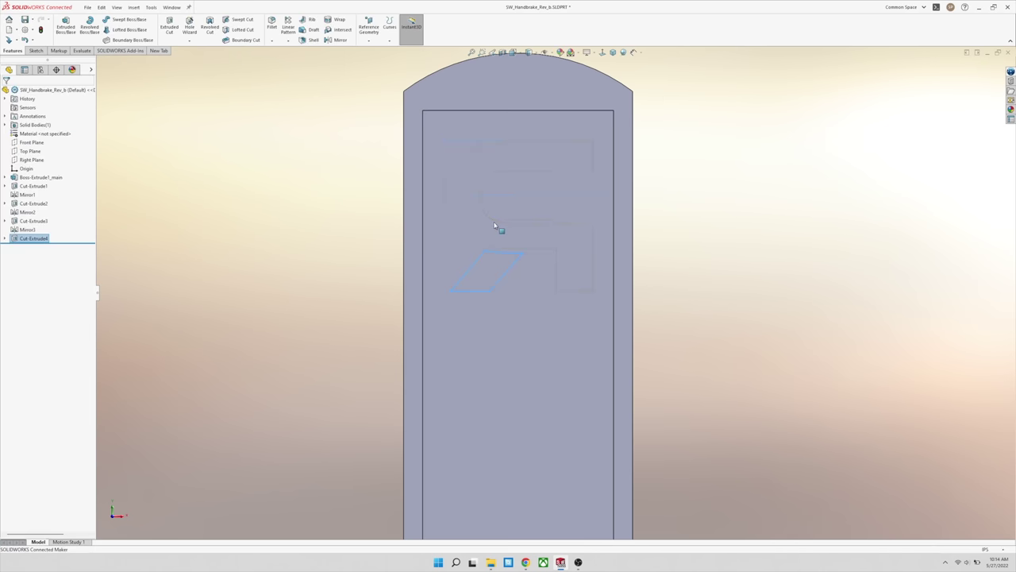
- Start a sketch on the opposite pocket's floor and try to convert the first logo sketch onto it
middle_click_drag(499, 227, 522, 268)
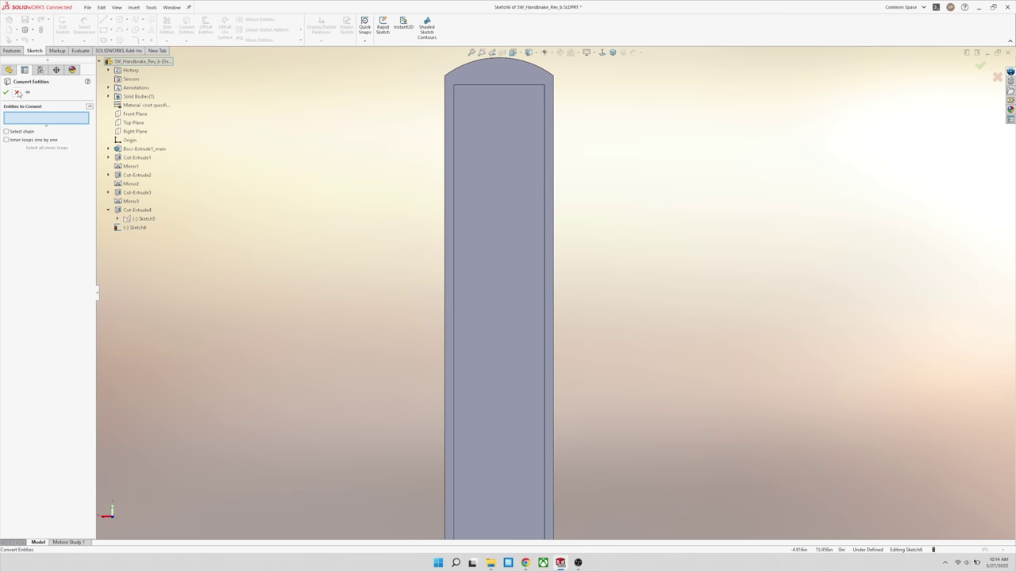
left_click(16, 92)
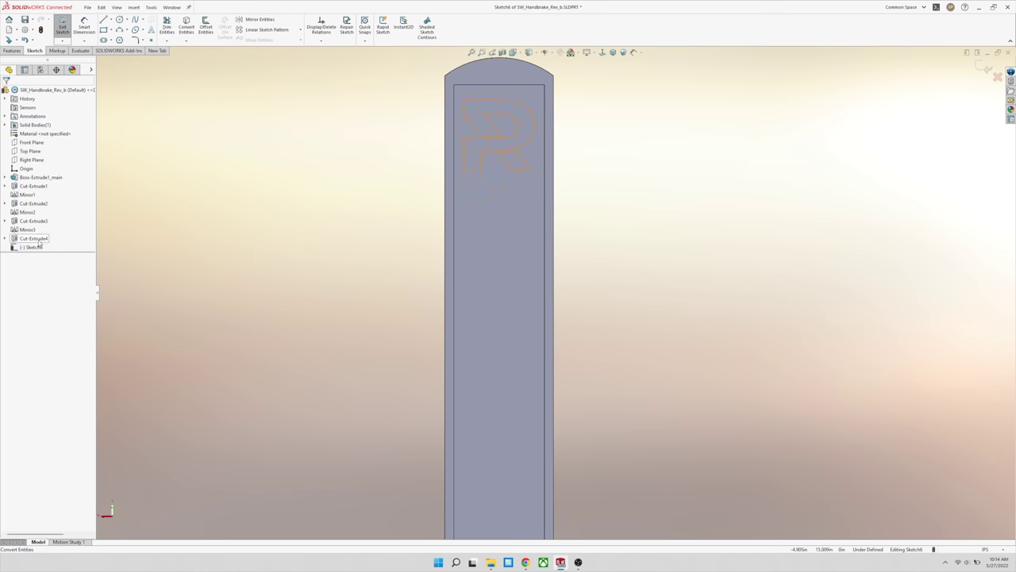
left_click(5, 238)
left_click(36, 246)
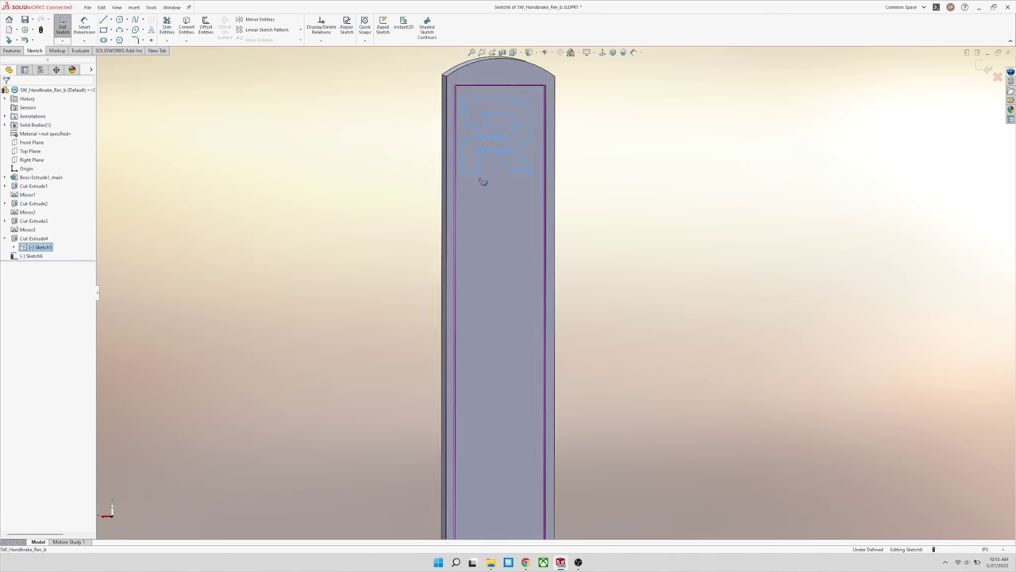
middle_click_drag(483, 182, 687, 151)
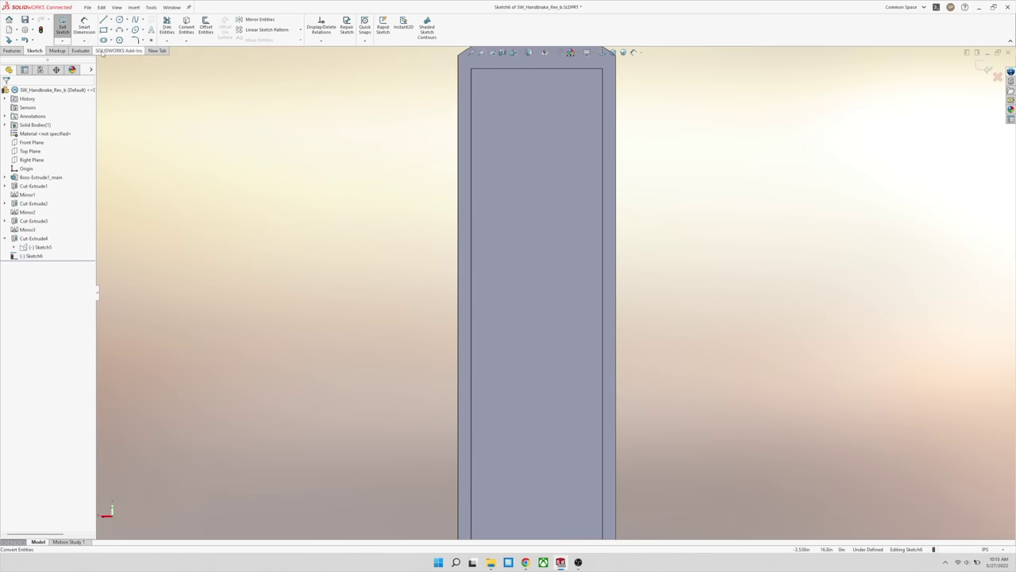
- Insert the PR_Logo_isolated_block_clean block near the opposite pocket's upper end, at the same 0.7 scale as the first logo
left_click(151, 7)
mouse_move(190, 241)
left_click(274, 258)
left_click_drag(28, 196, 8, 198)
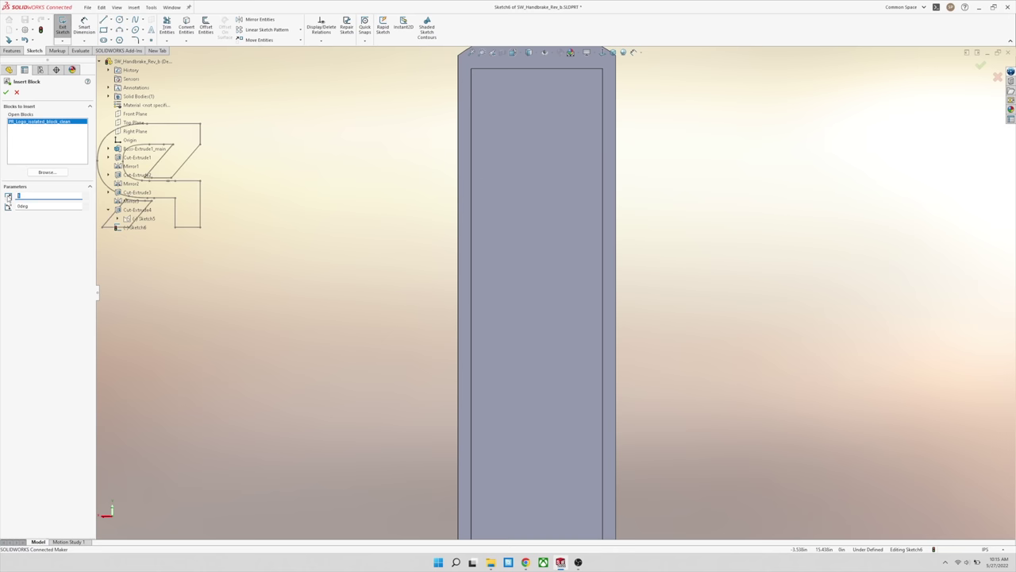
left_click(521, 174)
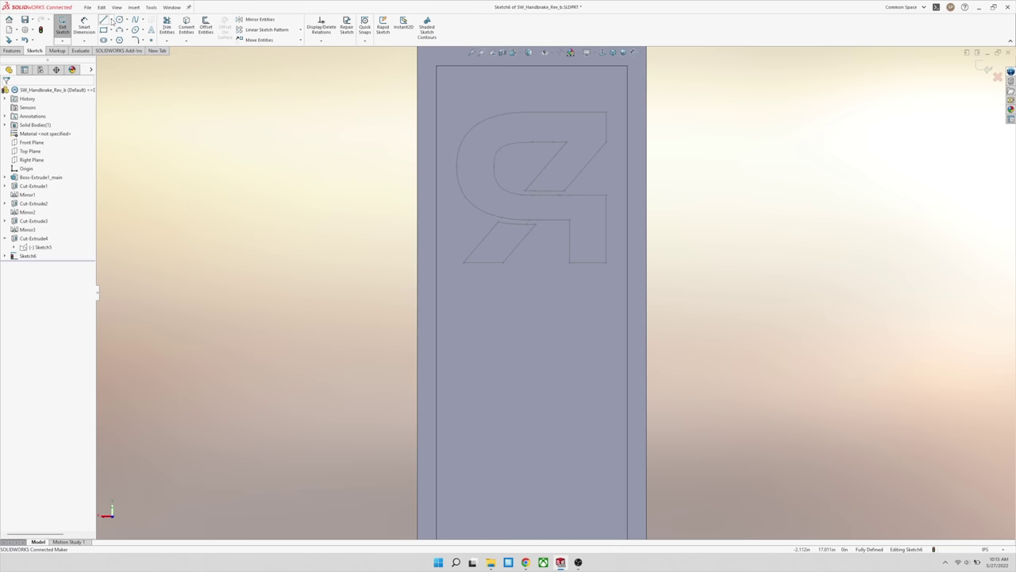
- Draw a centerline along the second logo's upper edge and align its free end vertically with the logo's leftmost point
left_click(104, 19)
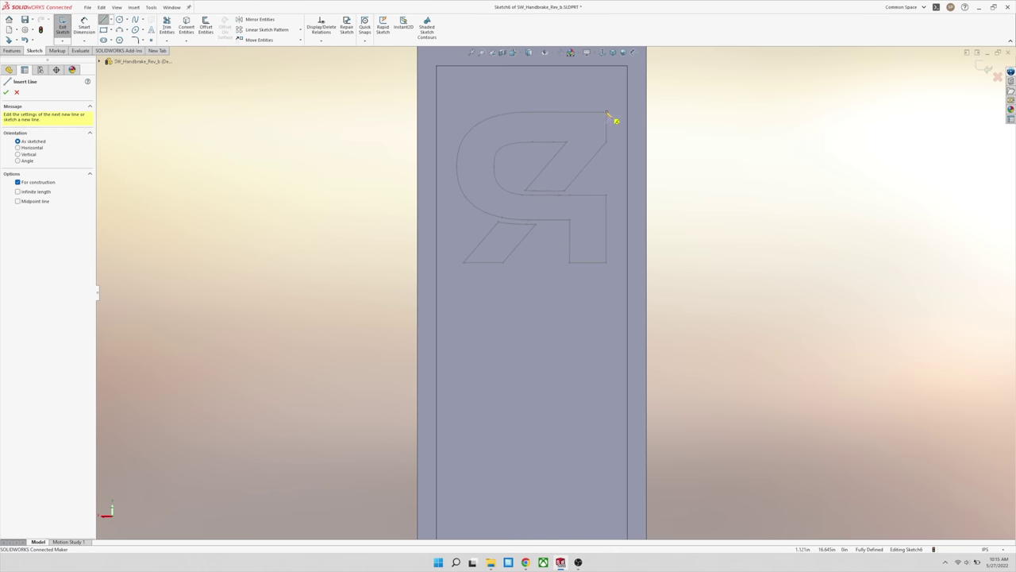
left_click(607, 112)
left_click(452, 112)
key("Escape")
left_click(452, 112)
left_click(456, 166, "ctrl")
left_click(492, 131)
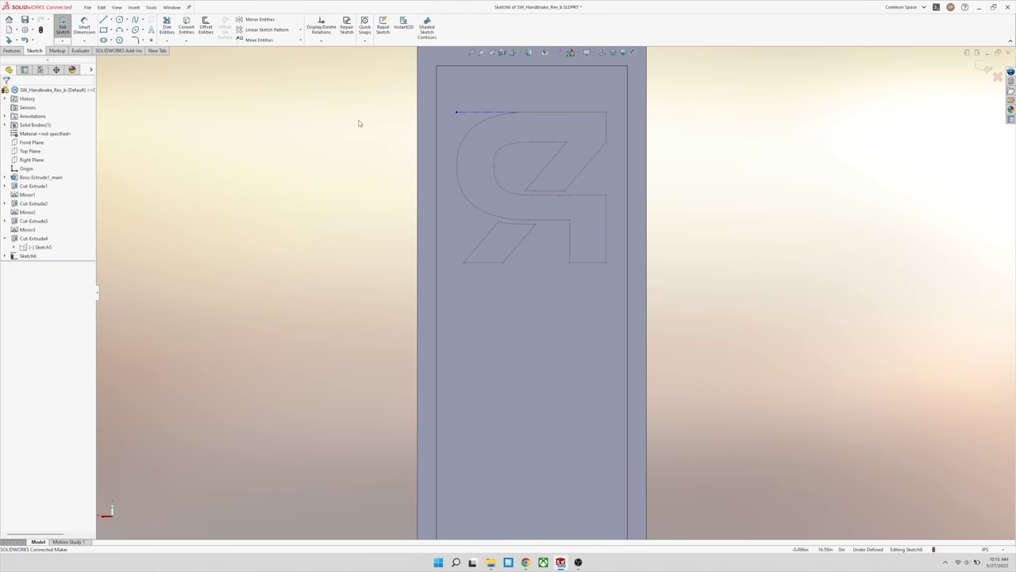
- Set the distance from the opposite pocket's upper edge to the centerline on top of the second logo to 0.2 in
left_click(85, 27)
left_click(489, 113)
left_click(481, 66)
left_click(385, 97)
type(".2")
key("Return")
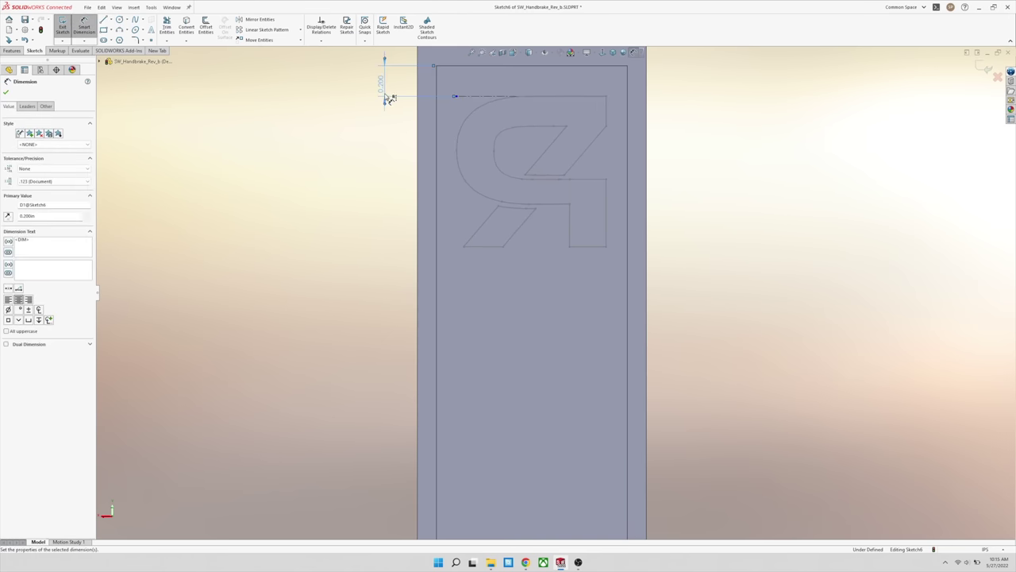
- Center the second logo by aligning its centerline's midpoint vertically with the midpoint of the pocket's upper edge
scroll(500, 98, "down", 2)
left_click(532, 125)
left_click(544, 71)
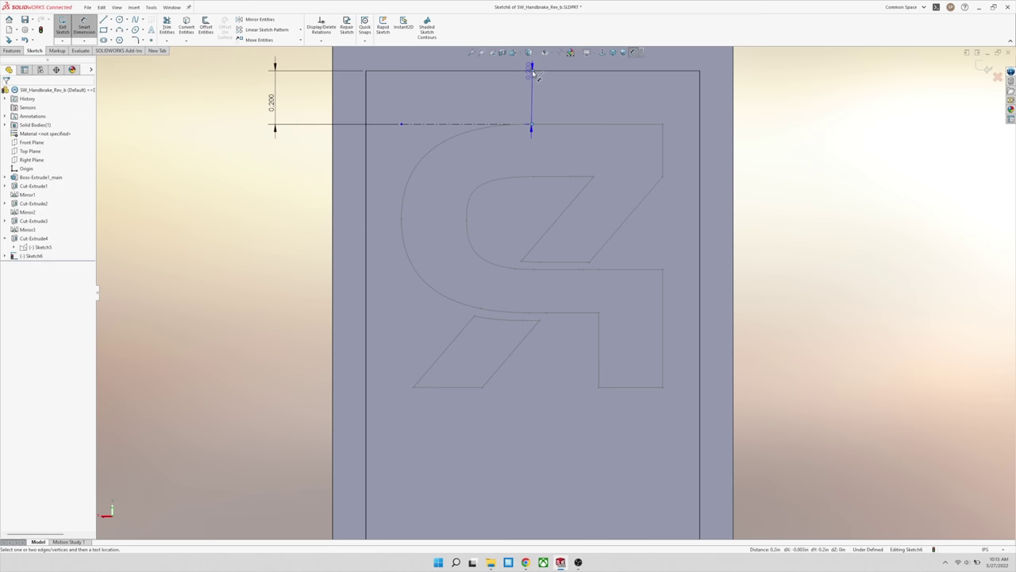
key("Escape")
left_click(532, 125)
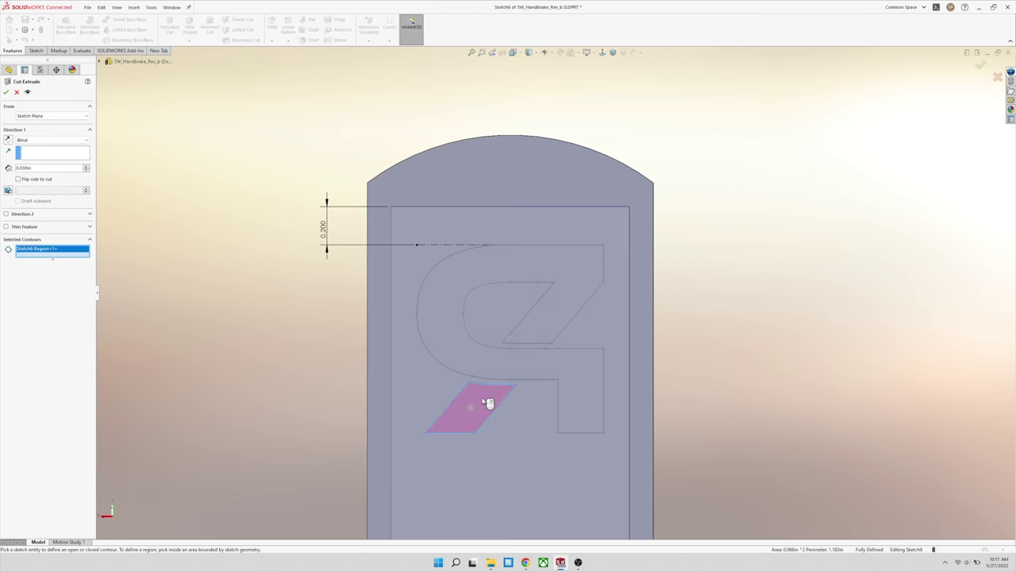
- Cut the second logo 0.03 in deep into the opposite pocket's floor, including the main logo region as a contour
left_click(508, 341)
left_click(8, 92)
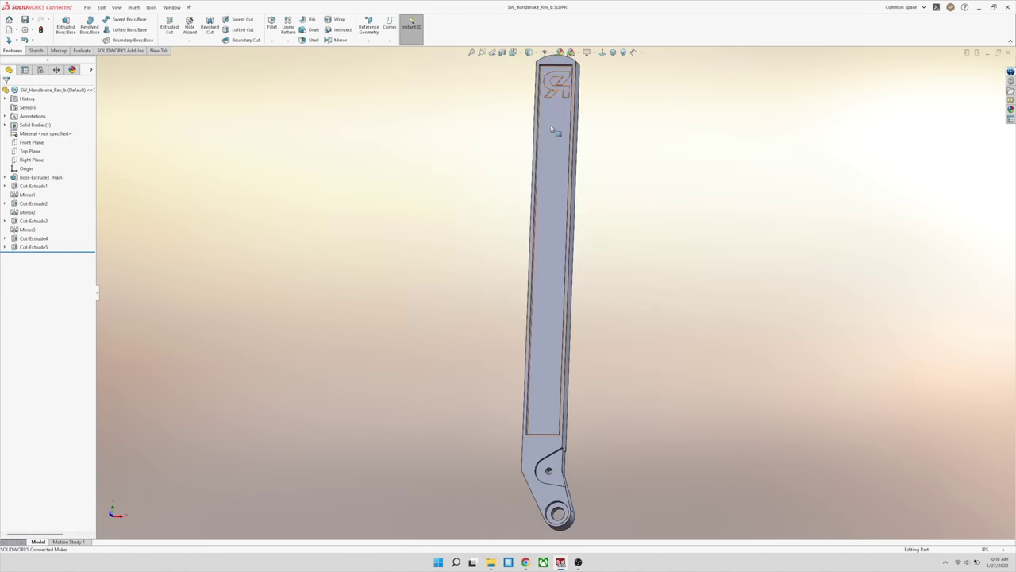
- Start a sketch on the floor of the long shaft pocket that holds the second logo
left_click(549, 130)
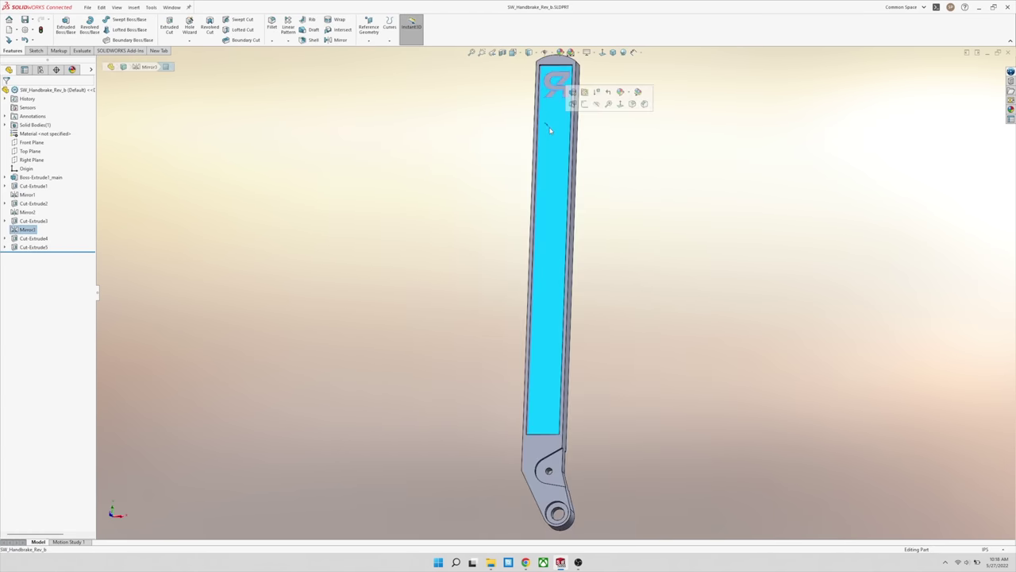
left_click(589, 107)
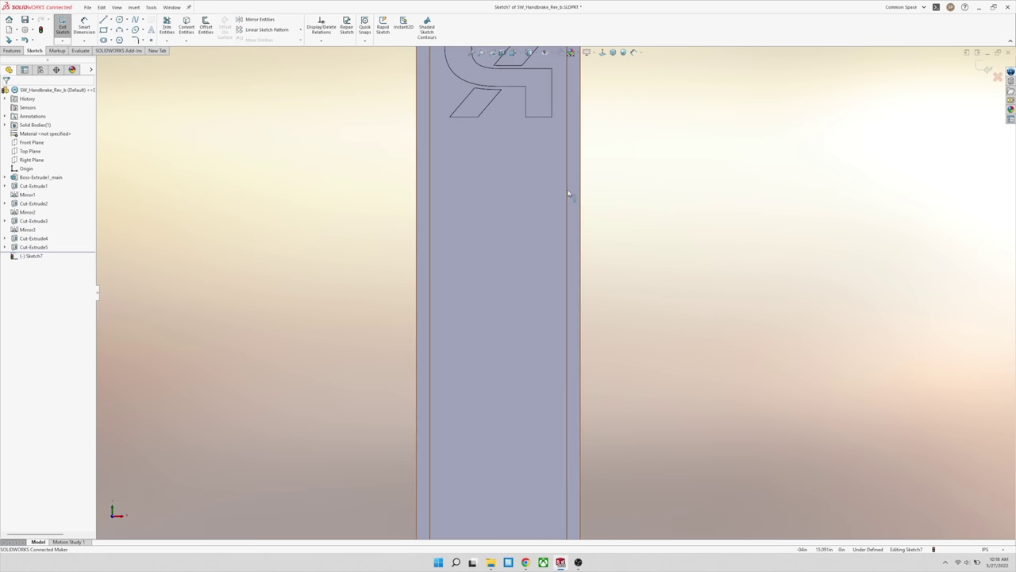
- Sketch a trial circle of about 0.51 in radius on the pocket floor below the logo
left_click(120, 20)
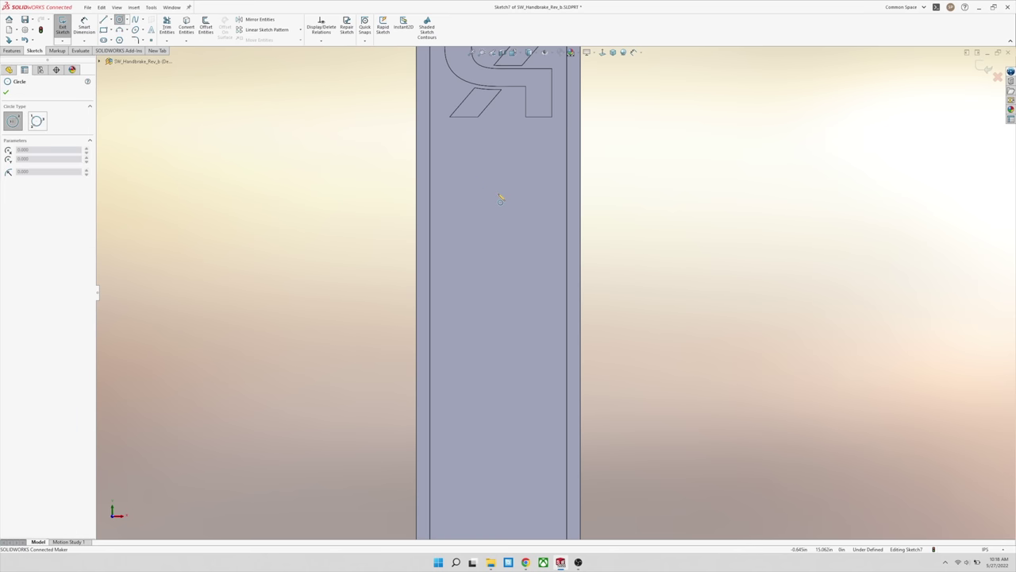
left_click_drag(498, 193, 536, 240)
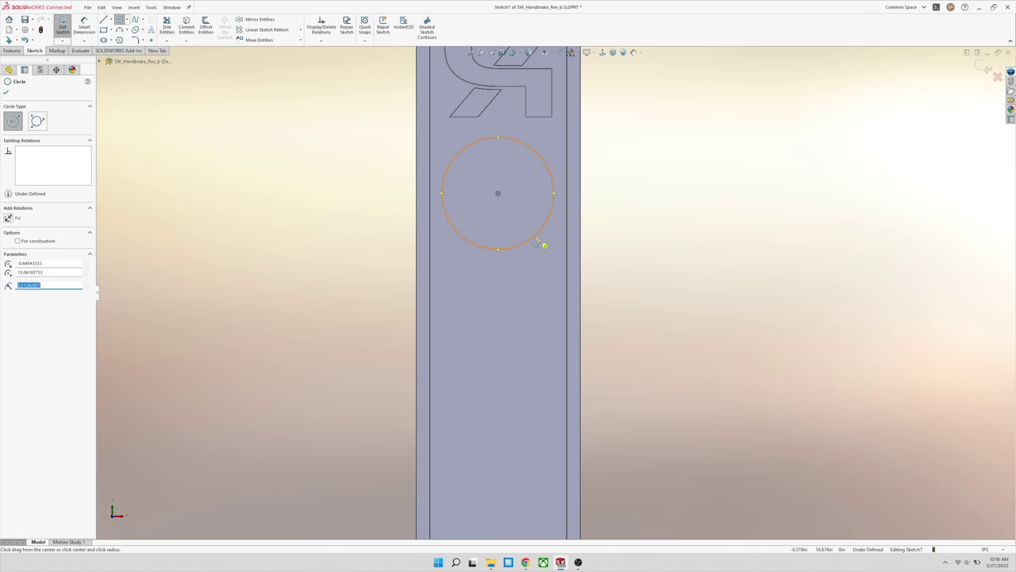
left_click(381, 228)
key("Escape")
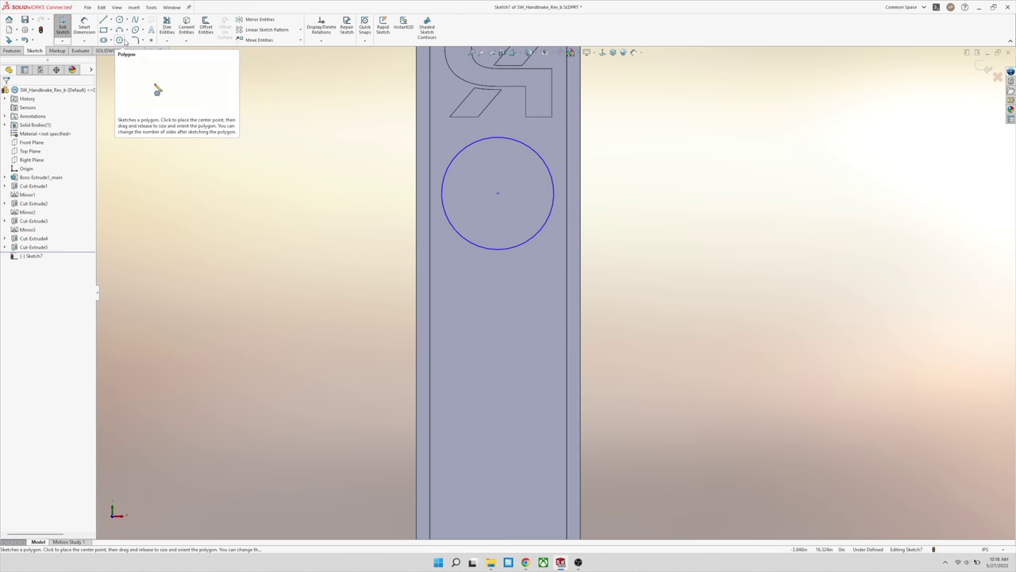
- Sketch a trial three-sided polygon with an inscribed circle below the circle
left_click(123, 40)
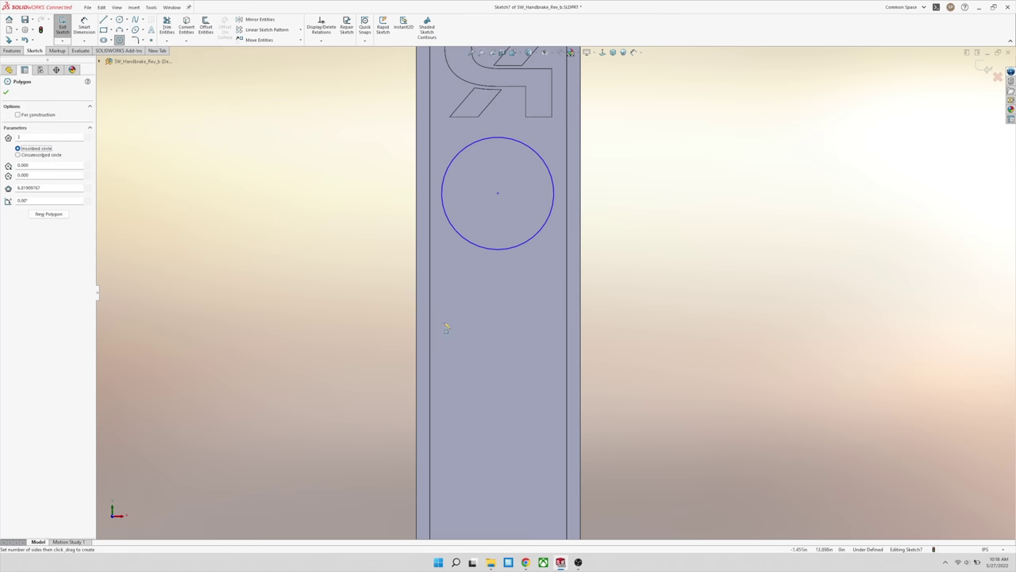
left_click(490, 305)
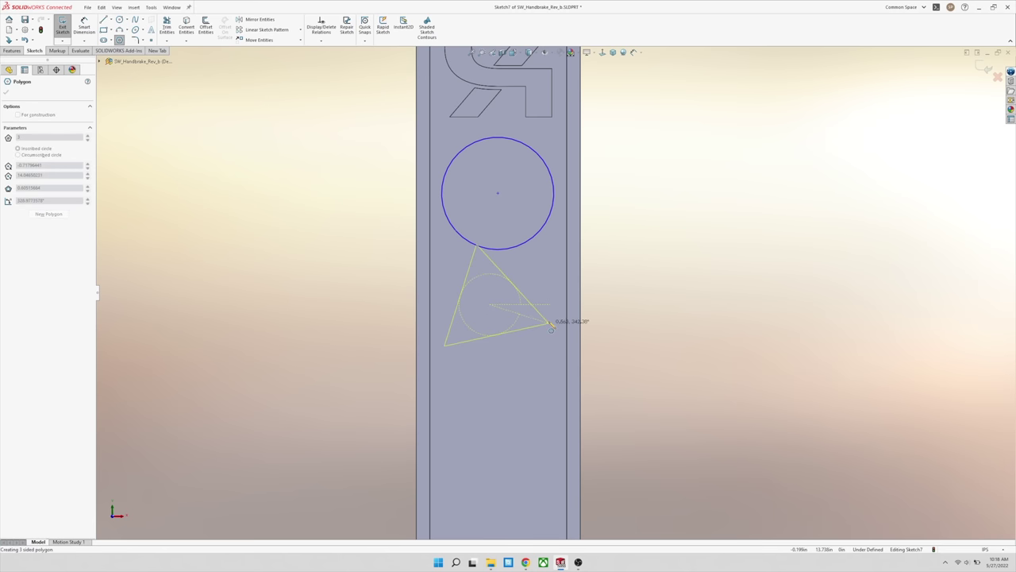
left_click(555, 297)
scroll(546, 350, "up", 3)
key("Escape")
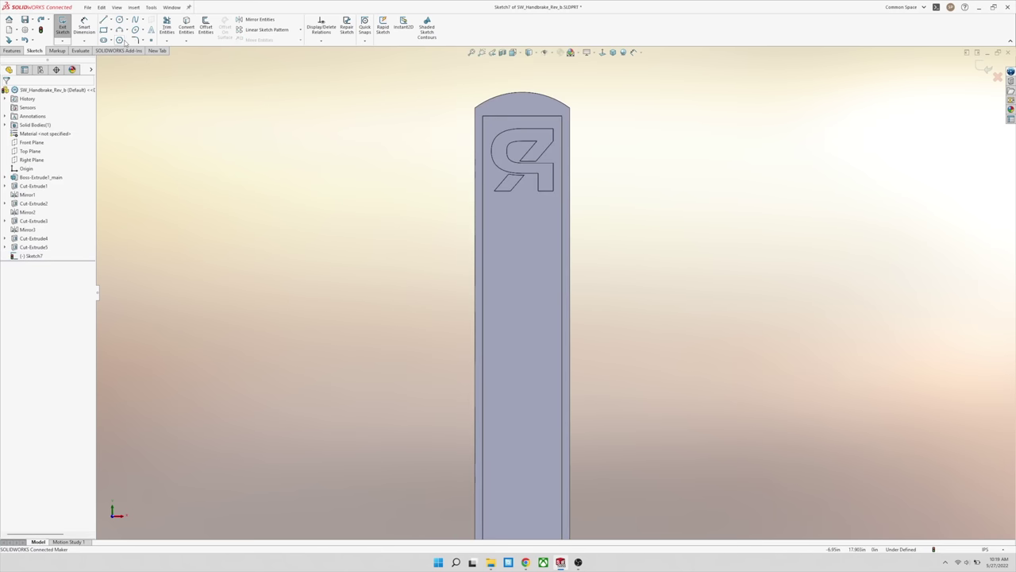
- Sketch a six-sided polygon with an inscribed circle below the logo and make its upper side horizontal
left_click(120, 40)
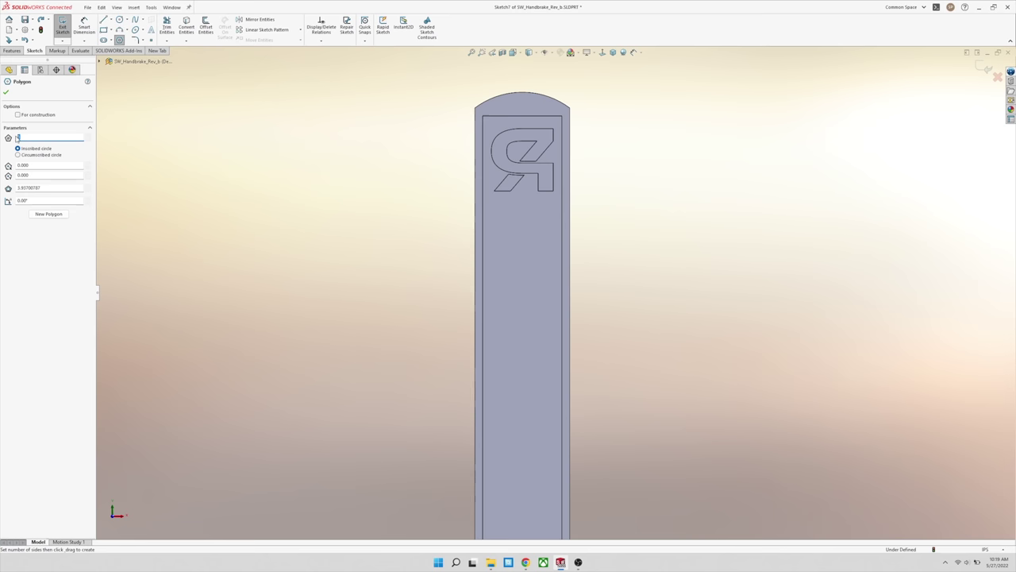
left_click(7, 93)
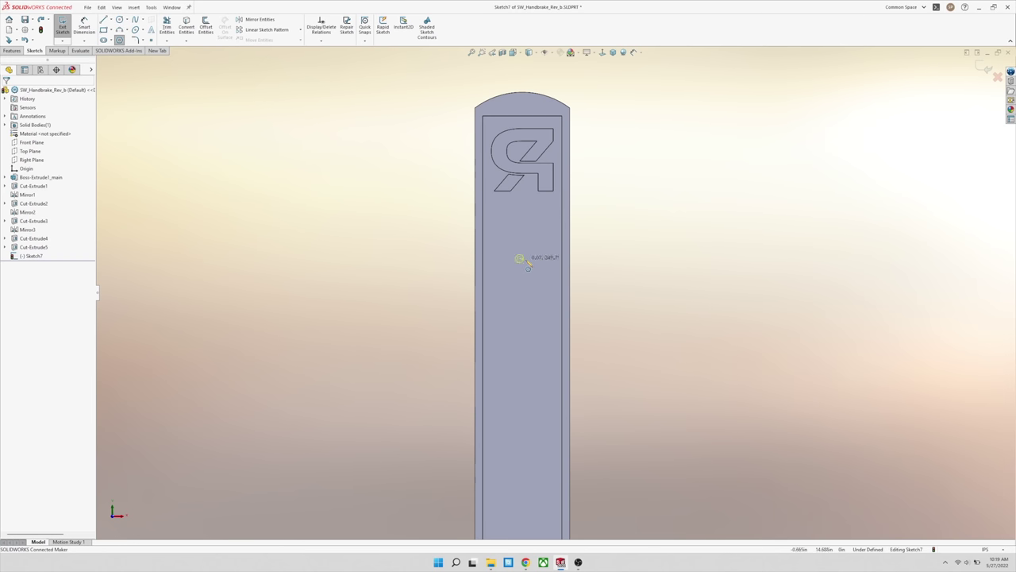
scroll(574, 266, "down", 3)
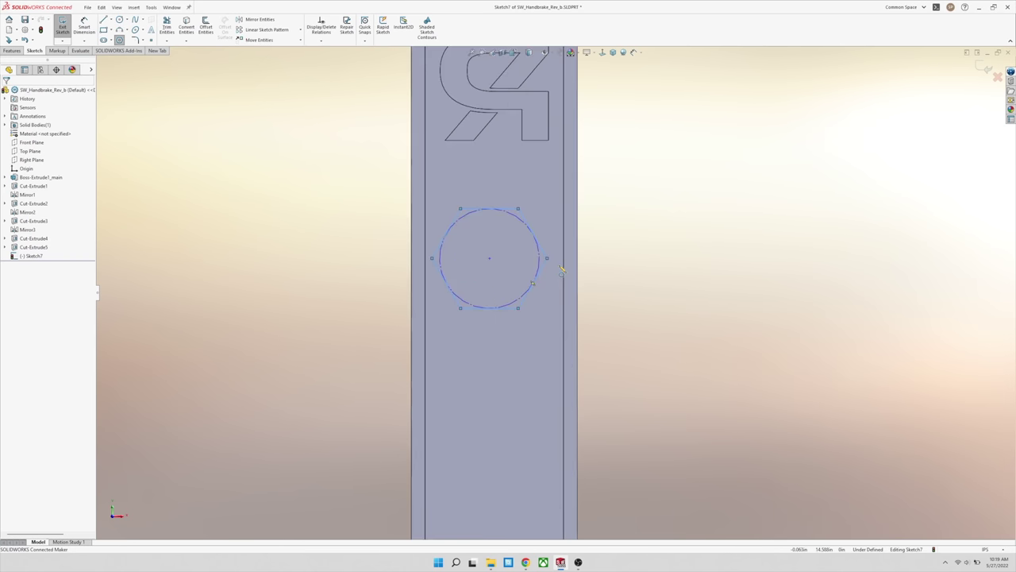
left_click(520, 209)
mouse_move(519, 209)
left_mouse_down()
mouse_move(539, 224)
mouse_move(525, 207)
left_mouse_up()
left_click(508, 207)
left_click(538, 170)
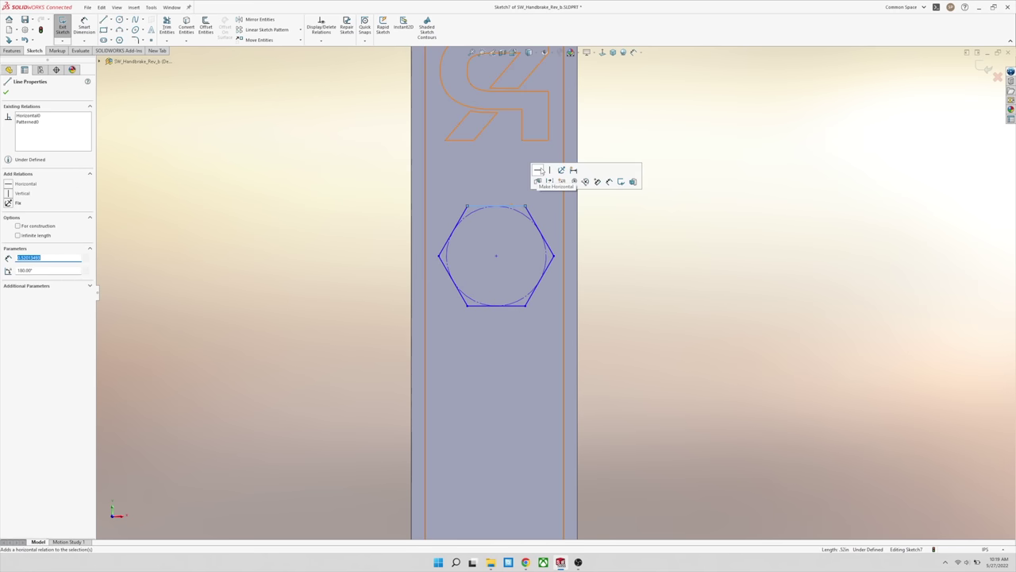
mouse_move(553, 256)
left_mouse_down()
mouse_move(556, 240)
mouse_move(555, 255)
left_mouse_up()
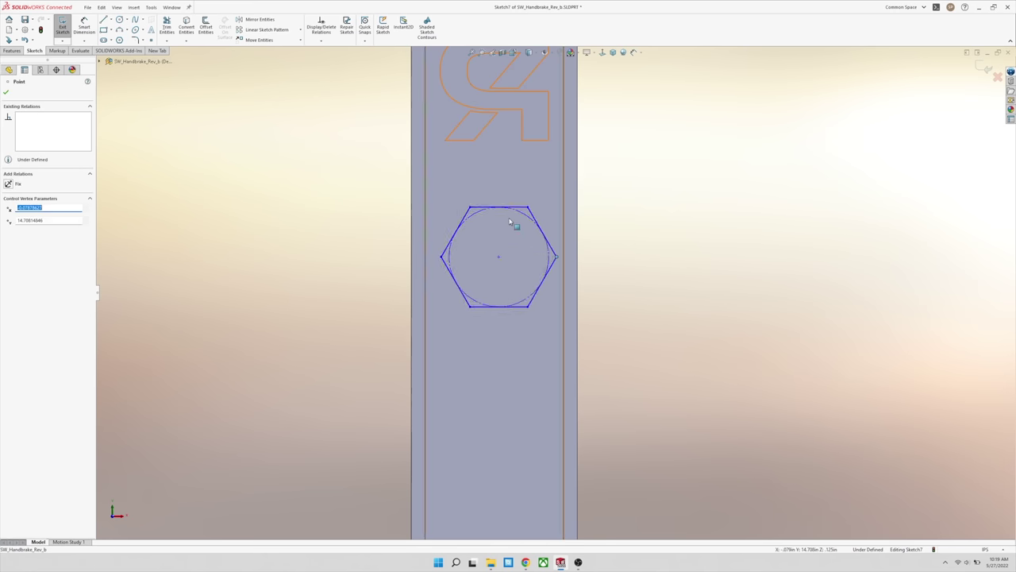
- Draw a vertical centerline from the midpoint of the pocket's upper edge to the midpoint of its lower edge
scroll(518, 228, "up", 3)
left_click(386, 198)
left_click(111, 20)
left_click(124, 39)
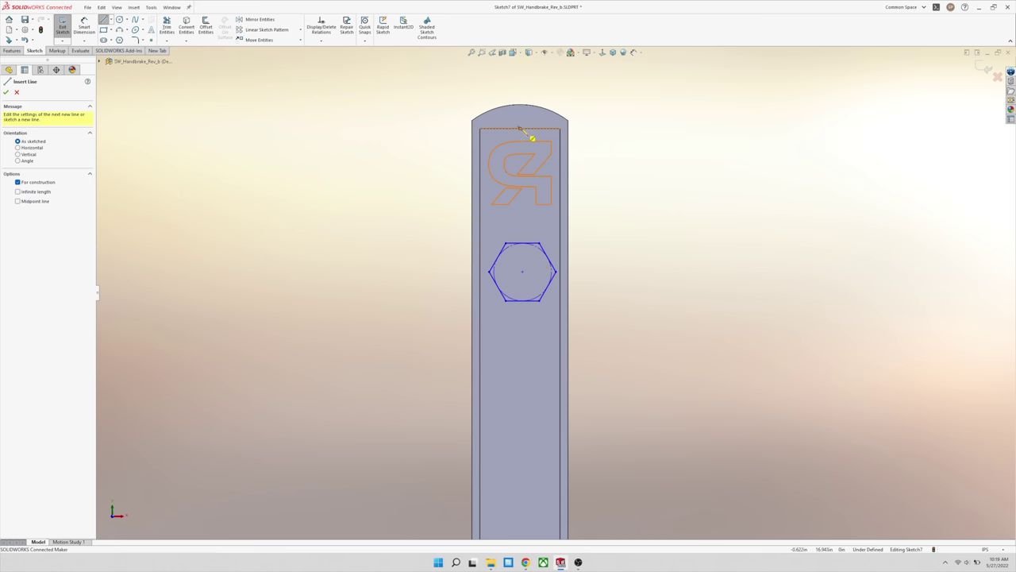
left_click(520, 129)
scroll(563, 431, "up", 3)
scroll(542, 480, "down", 4)
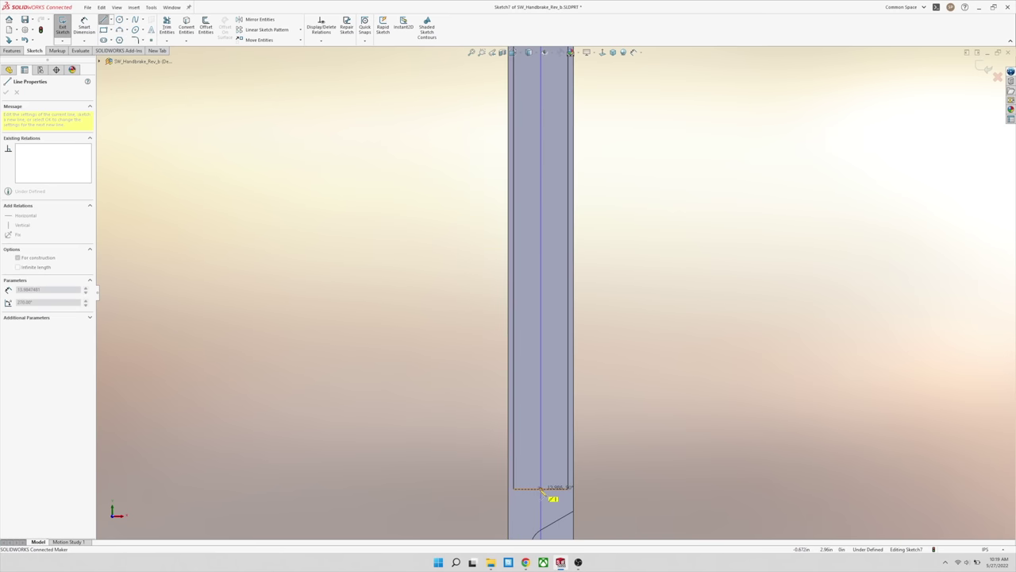
left_click(540, 489)
key("Escape")
scroll(580, 243, "up", 3)
scroll(549, 93, "down", 6)
scroll(541, 185, "up", 4)
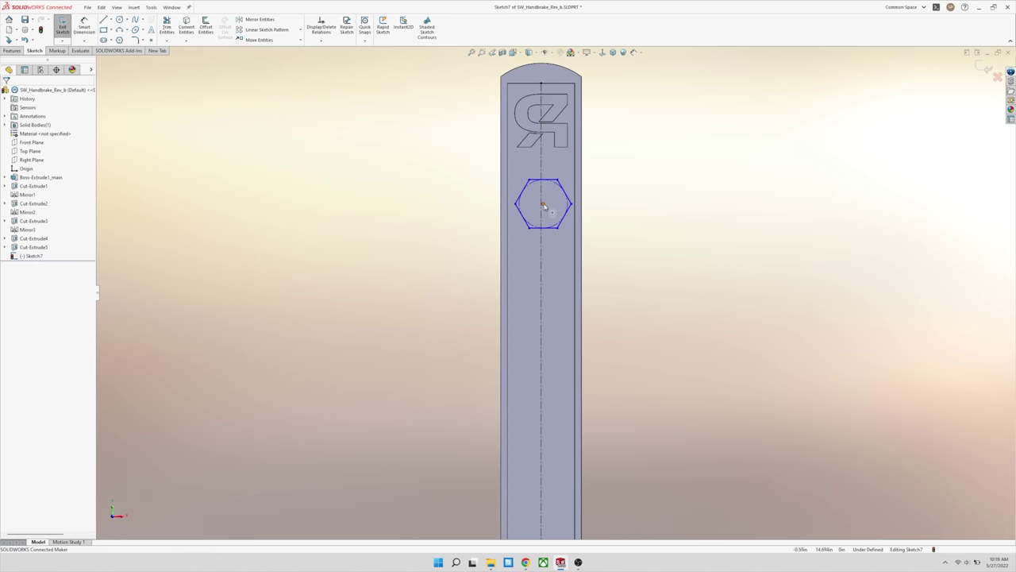
- Move the hexagon closer to the logo and constrain its center onto the pocket's vertical centerline
left_click_drag(544, 204, 556, 187)
left_click(542, 206, "ctrl")
left_click(575, 175)
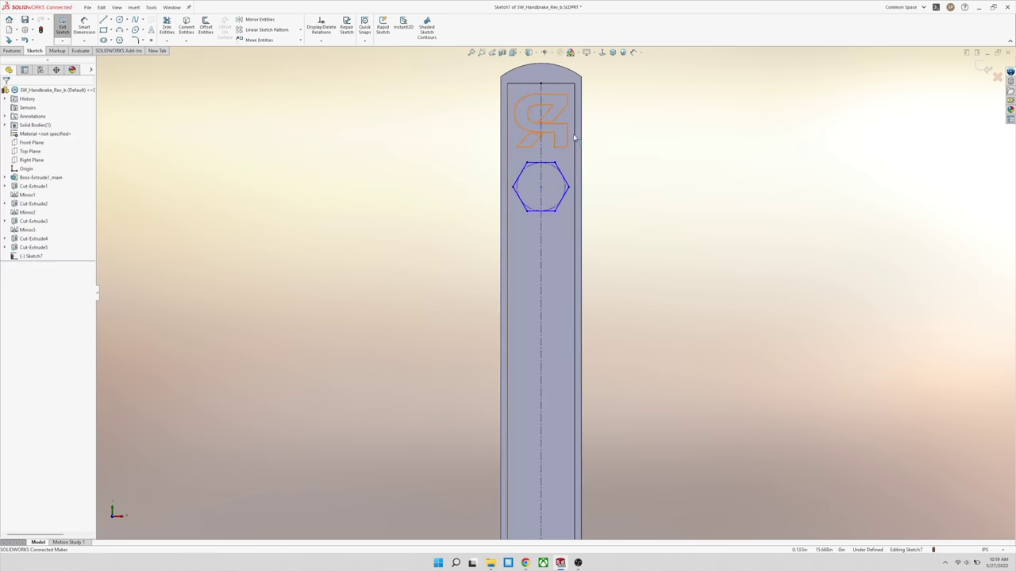
- Dimension the distance from the logo's lower edge to the hexagon's upper side as 0.25 in
scroll(567, 127, "down", 3)
key("d")
left_click(534, 193)
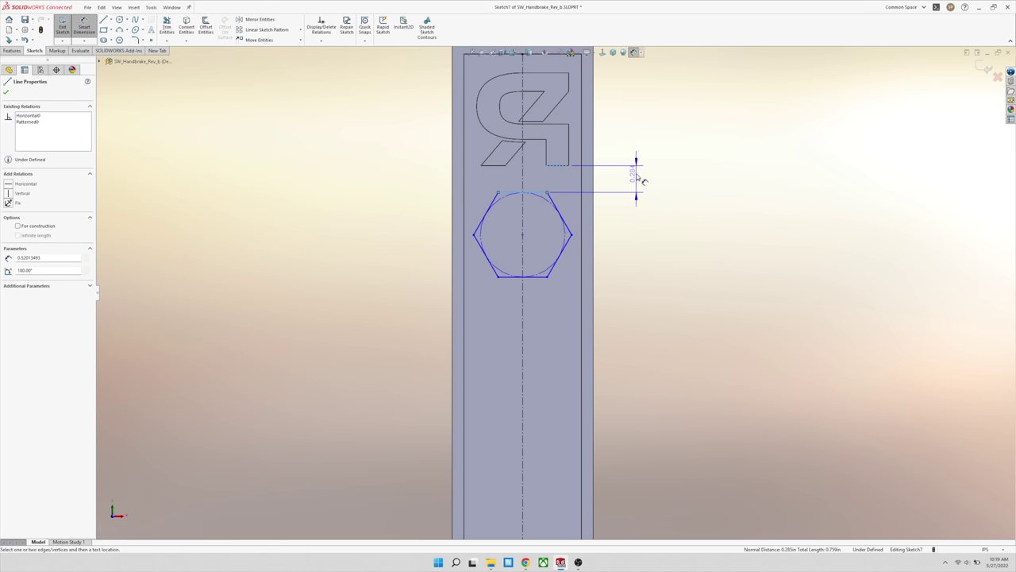
left_click(640, 186)
type(".2")
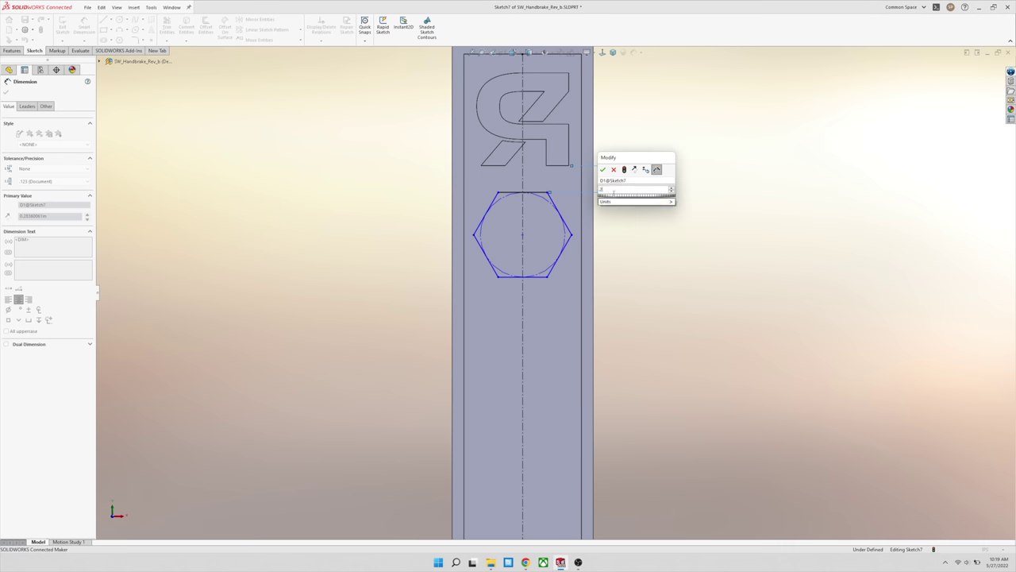
type("5")
key("Return")
key("Escape")
scroll(582, 238, "down", 3)
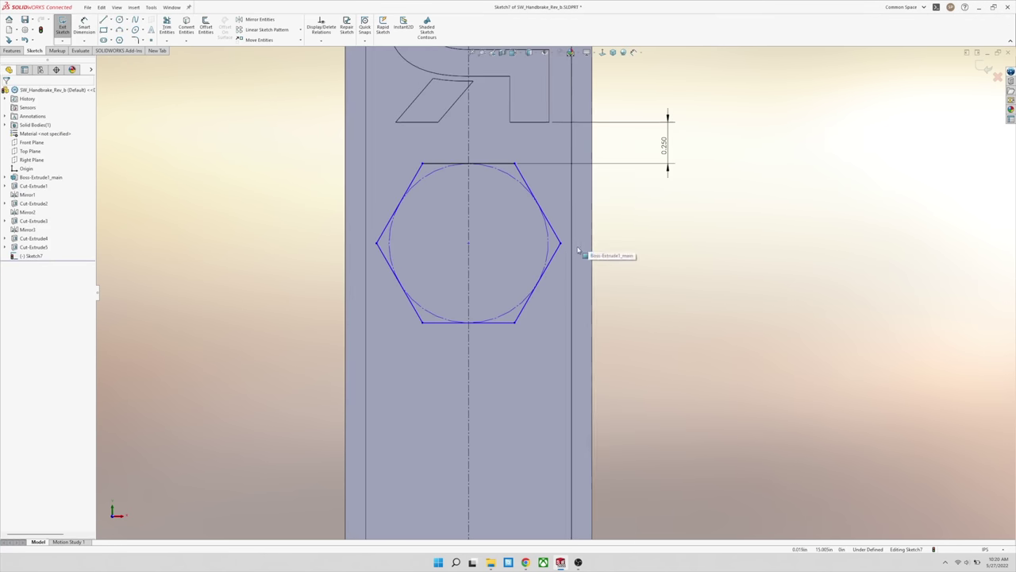
- Dimension the distance from the hexagon's side vertex to the pocket's nearest long edge as 0.08 in
left_click(82, 29)
left_click(560, 242)
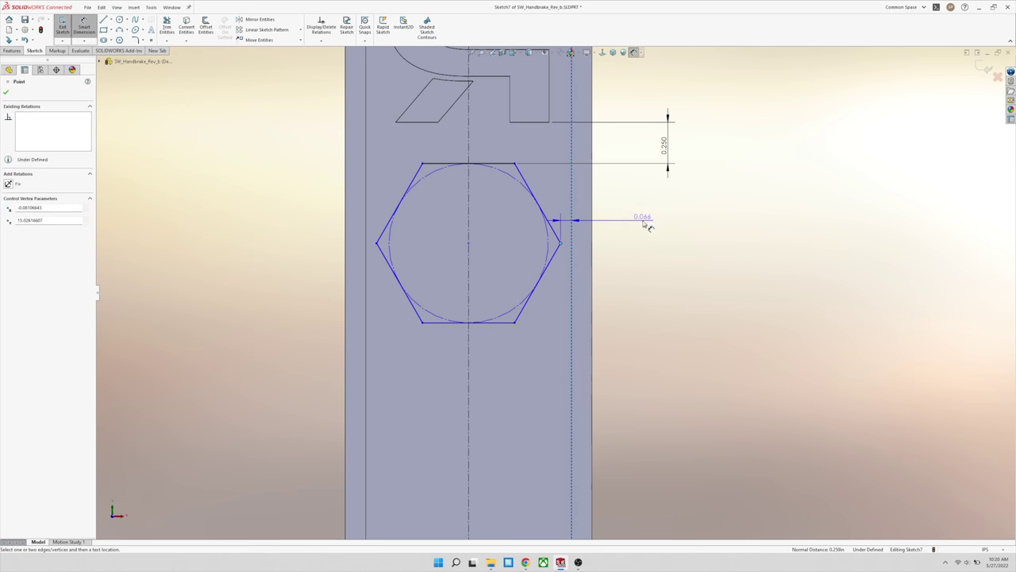
left_click(644, 223)
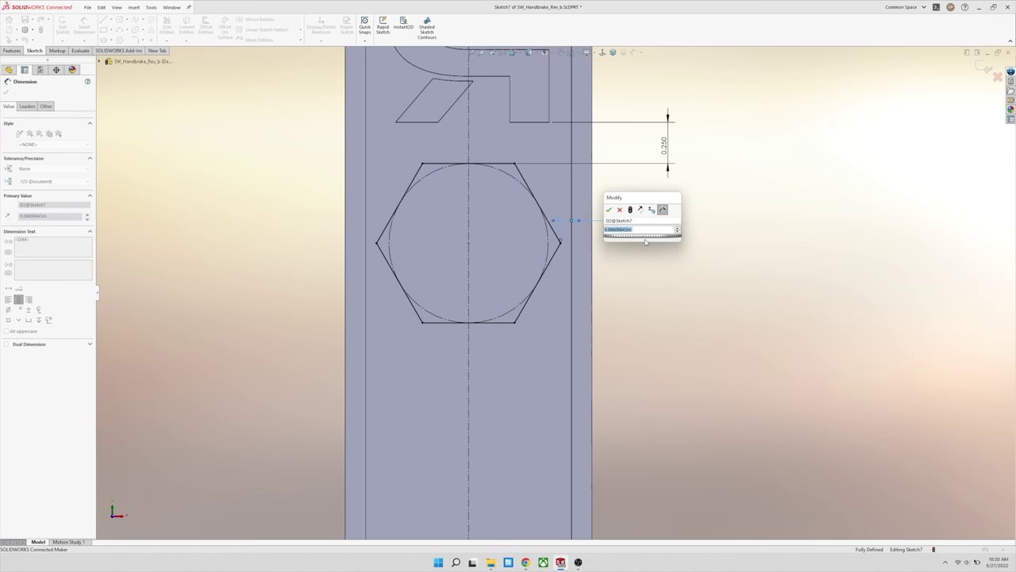
type(".08")
key("Return")
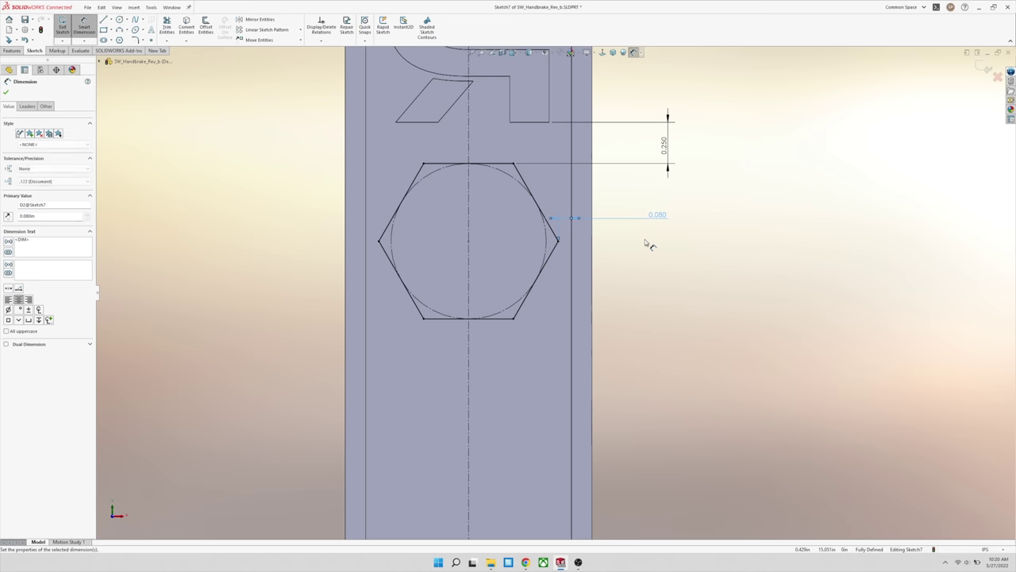
key("Escape")
scroll(556, 291, "up", 3)
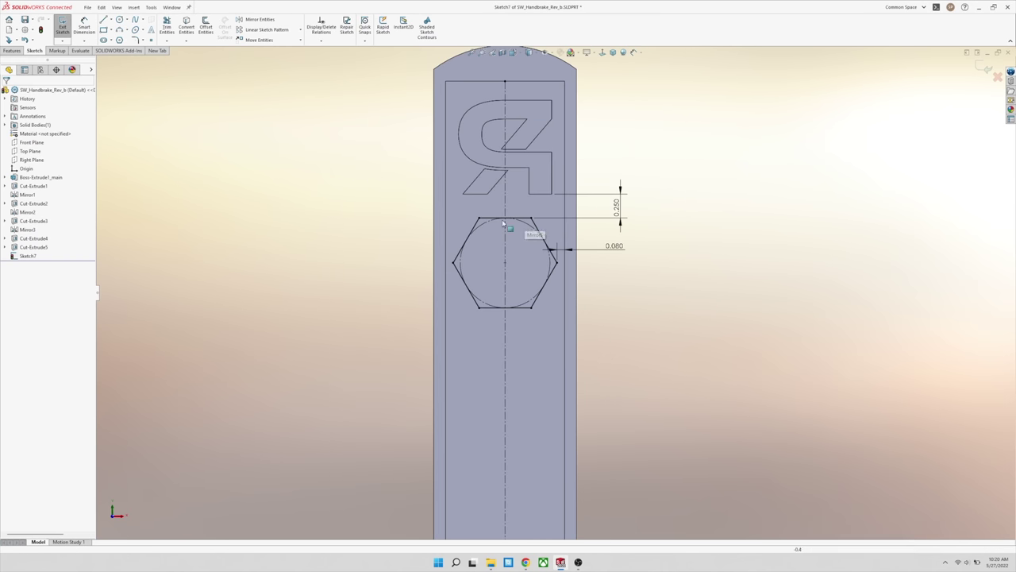
- Cut-extrude the hexagon sketch through the full thickness of the lever
left_click(12, 50)
left_click(169, 28)
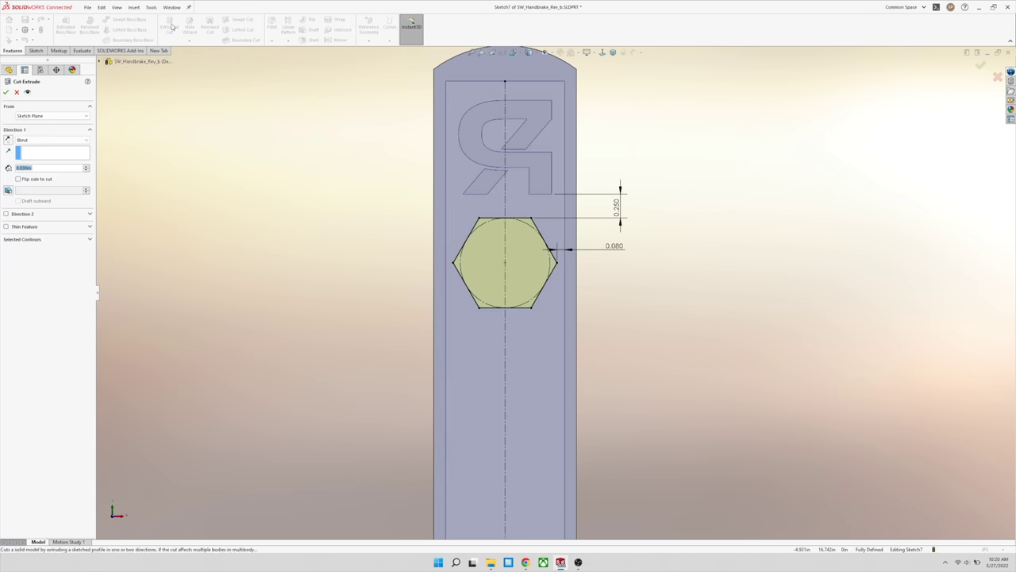
left_click(35, 141)
left_click(28, 151)
middle_click_drag(378, 254, 509, 303)
key("Return")
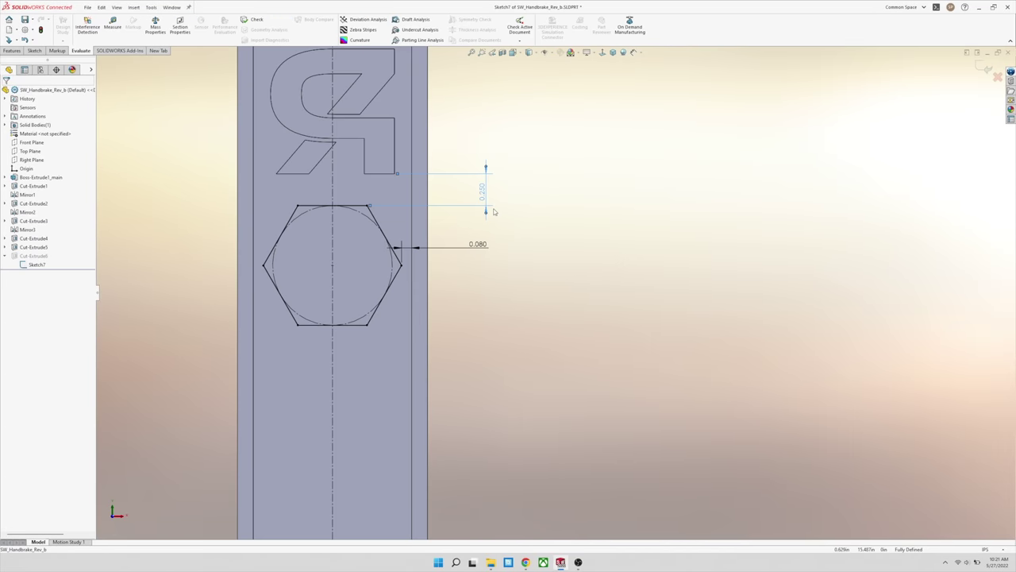
- Set the spacing between the logo and the hexagon to 0.45 in and exit the sketch to update the cut
left_click(484, 198)
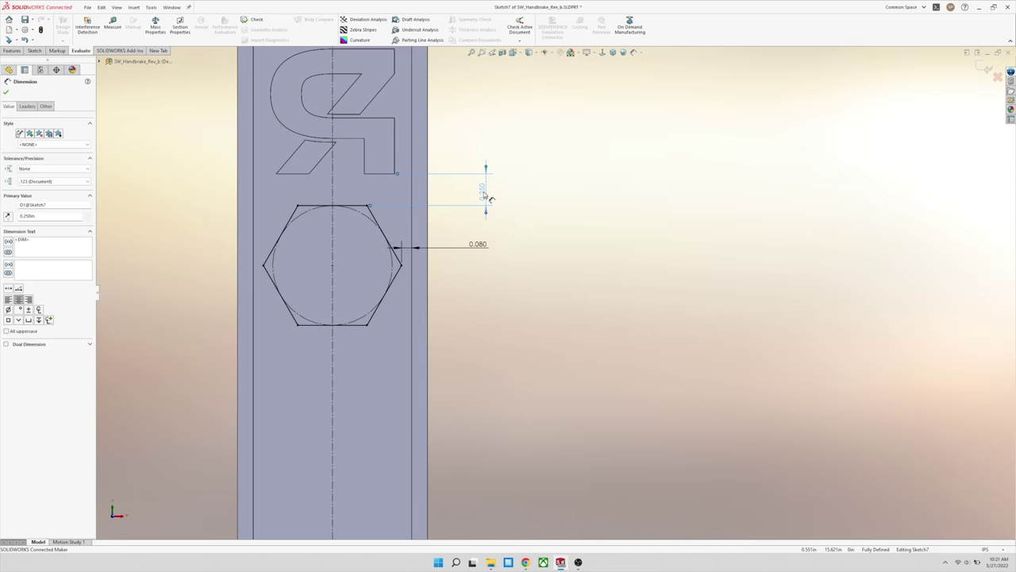
left_click(483, 190)
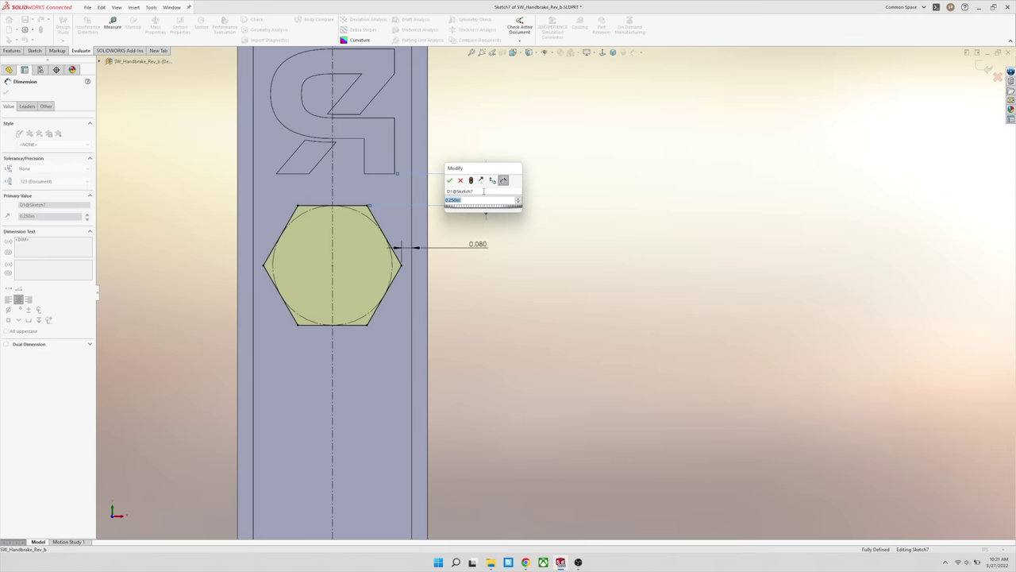
type("45")
key("Return")
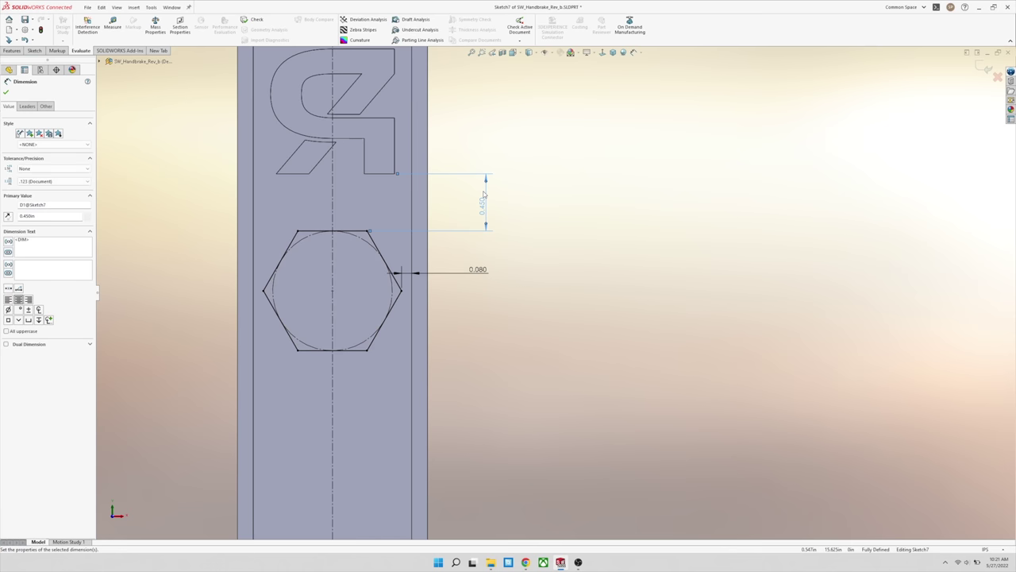
left_click(493, 223)
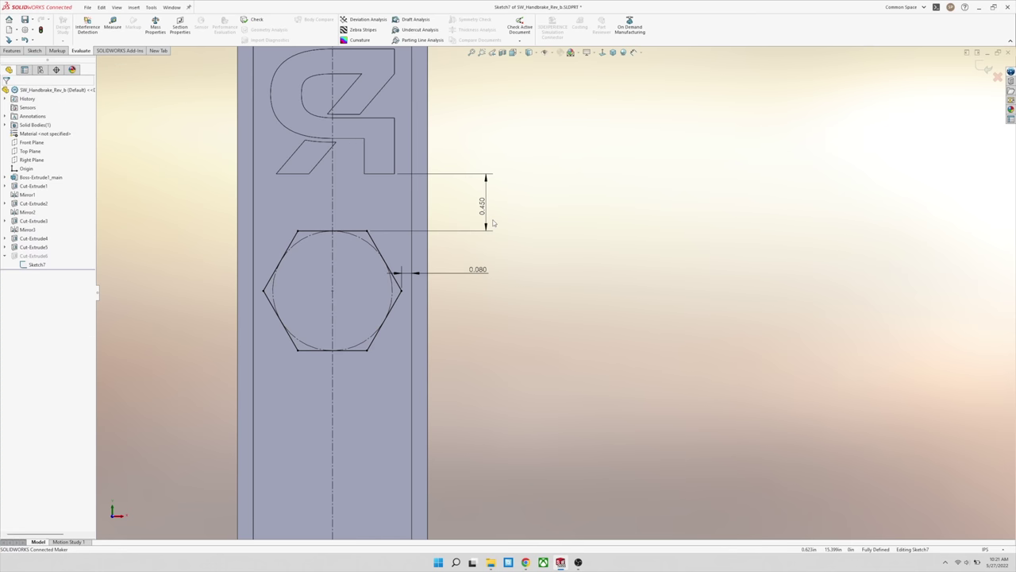
scroll(445, 259, "up", 2)
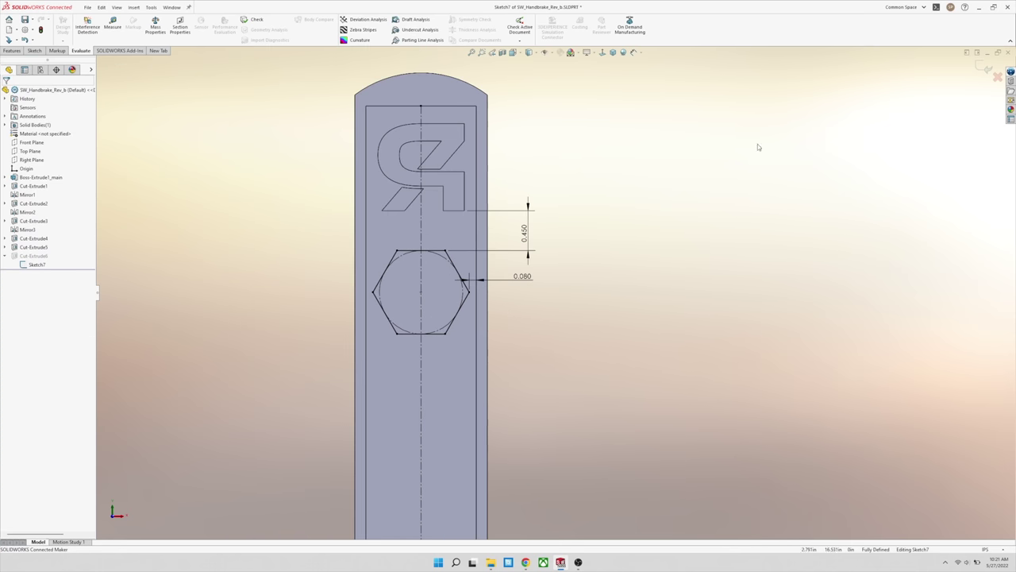
left_click(983, 70)
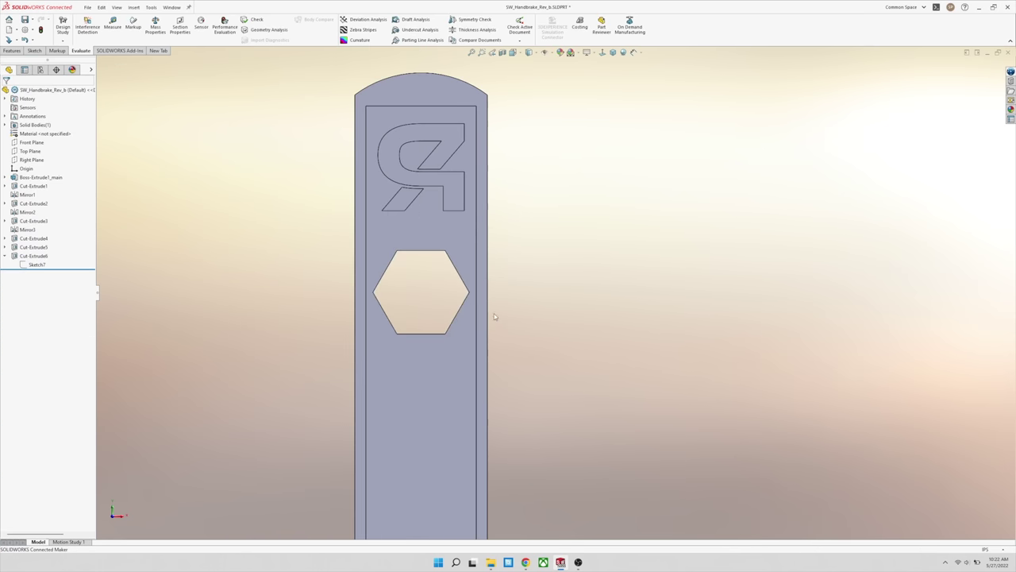
- Fillet one upper corner edge of the hexagonal through-opening with a 0.13 in radius
middle_click_drag(494, 316, 517, 275)
scroll(447, 278, "down", 8)
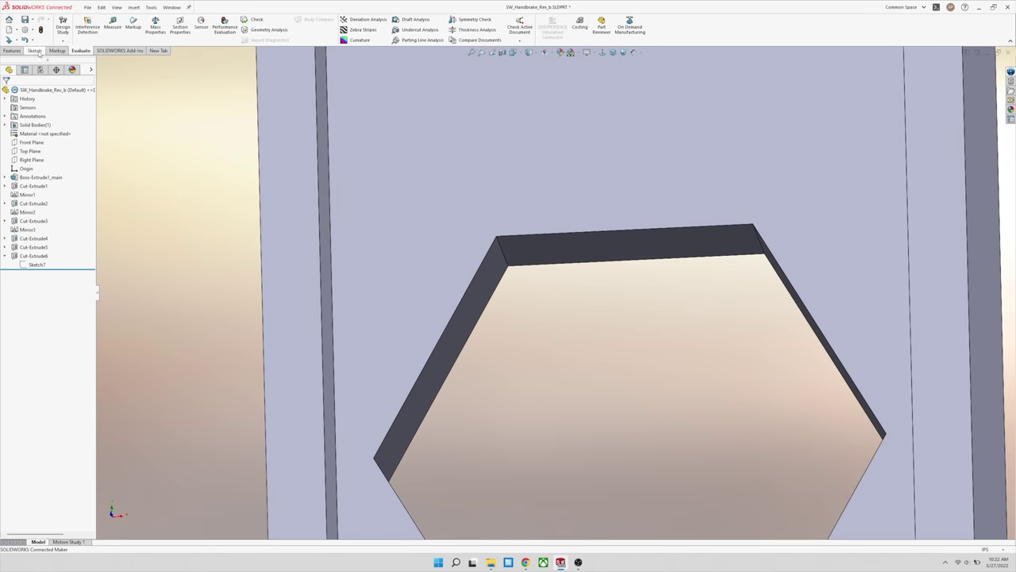
left_click(13, 51)
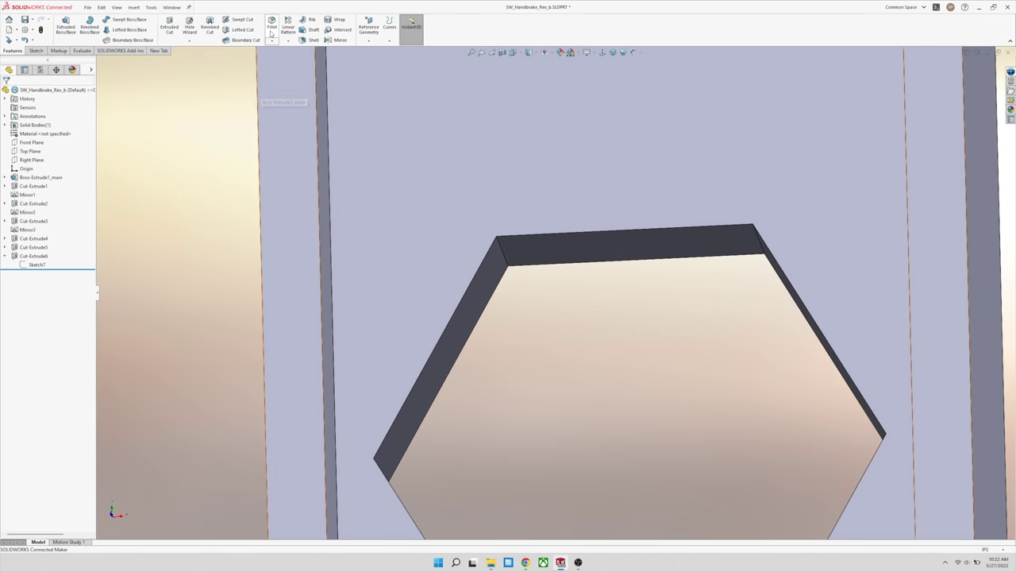
left_click(271, 28)
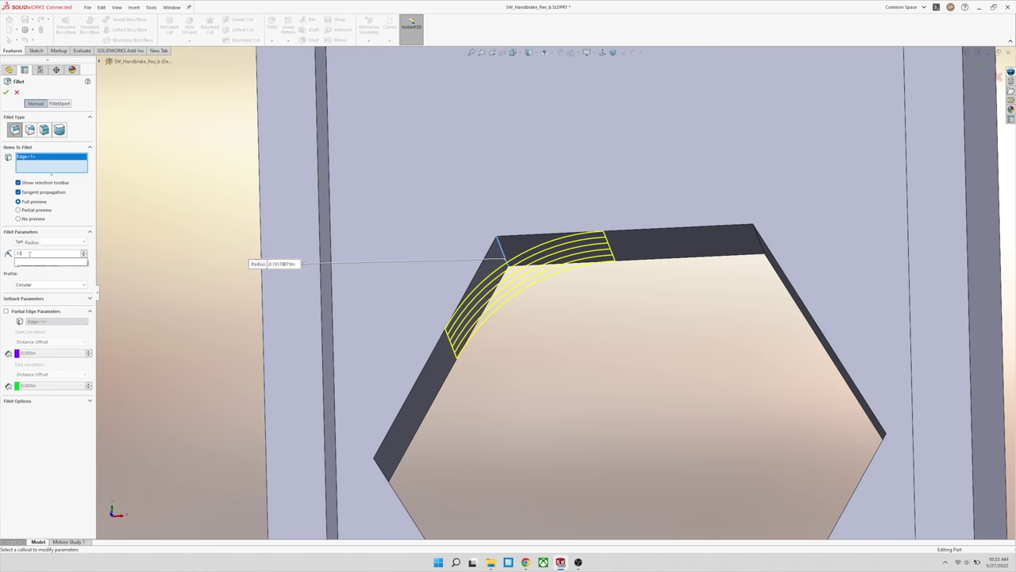
key("Return")
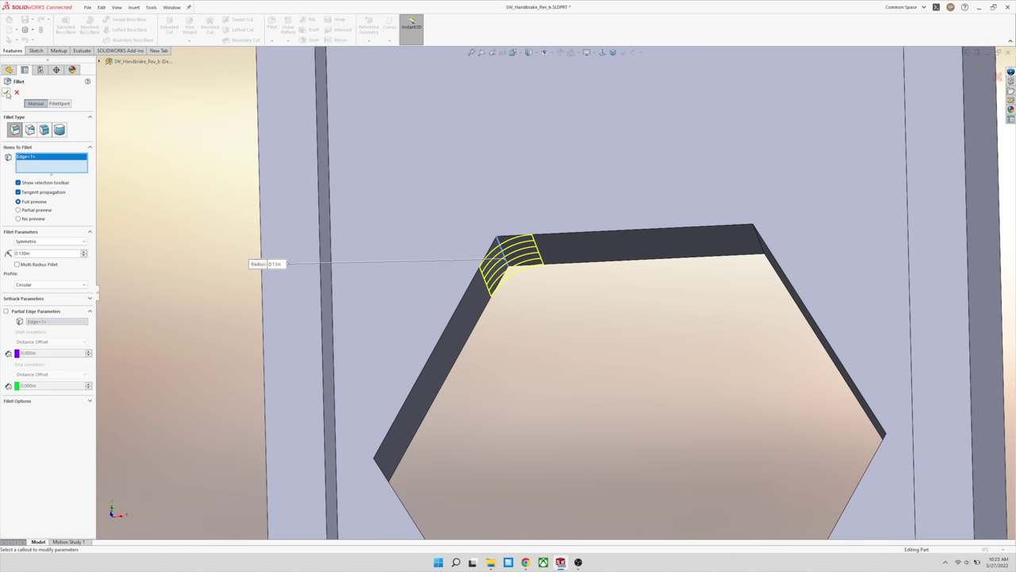
left_click(6, 93)
- Edit the corner fillet to include the remaining corner edges of the hexagonal opening
middle_click_drag(715, 301, 556, 274)
left_click(27, 276)
left_click(37, 248)
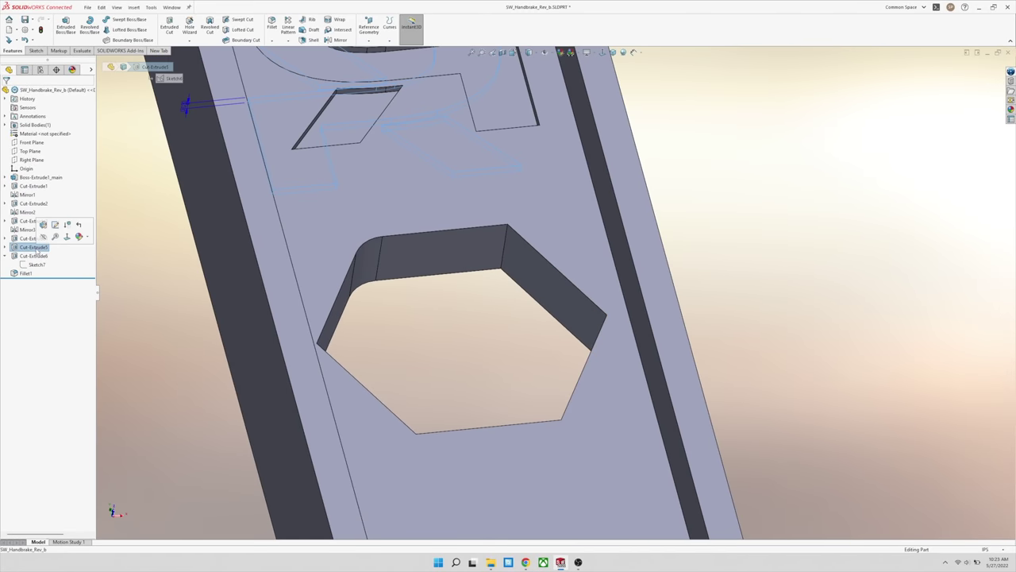
left_click(29, 275)
left_click(39, 248)
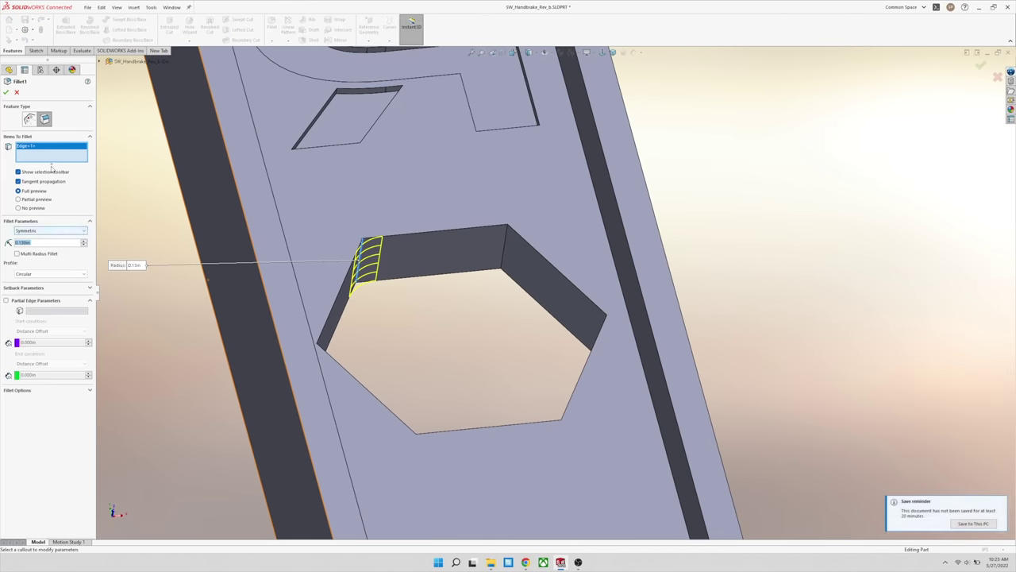
left_click(508, 261)
middle_click_drag(527, 288, 613, 458)
left_click(626, 351)
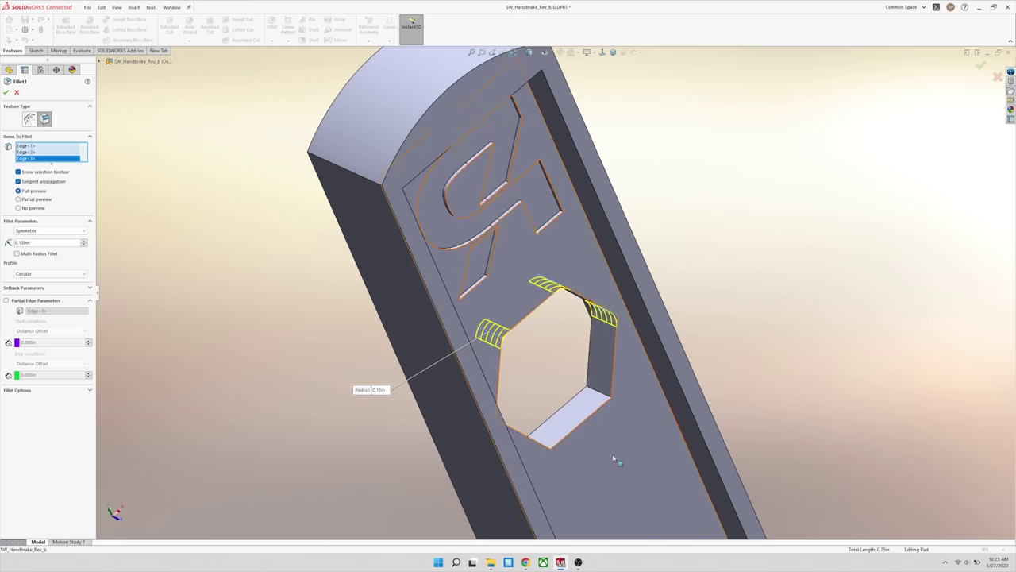
left_click(603, 396)
middle_click_drag(570, 418, 547, 288)
left_click(534, 448)
left_click(455, 438)
left_click(5, 92)
- Set up a linear pattern of the hexagonal cut, using the pocket's long edge as the direction
scroll(563, 319, "up", 3)
scroll(560, 319, "down", 1)
scroll(548, 287, "down", 1)
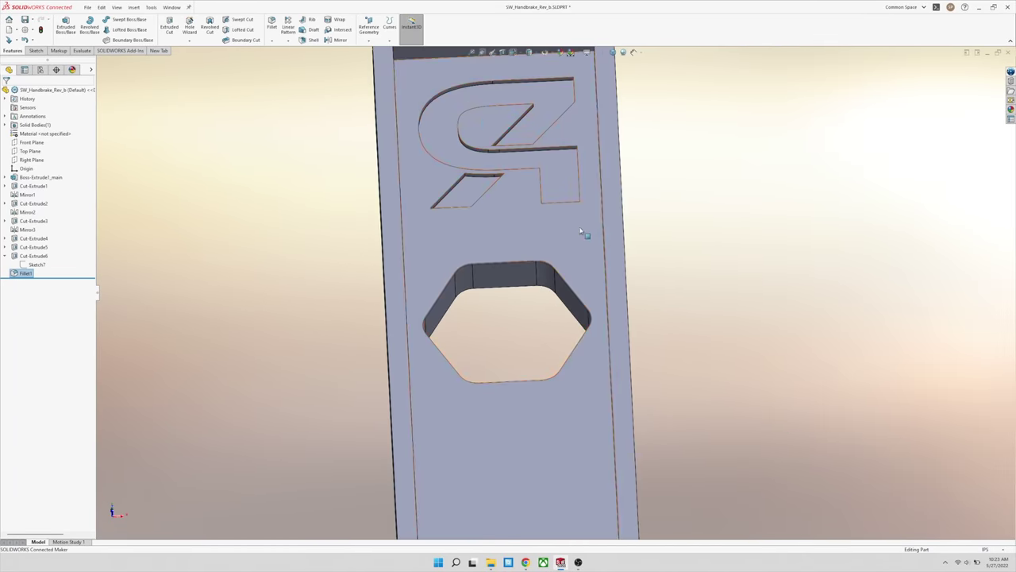
left_click(580, 223)
scroll(508, 182, "up", 4)
left_click(388, 187)
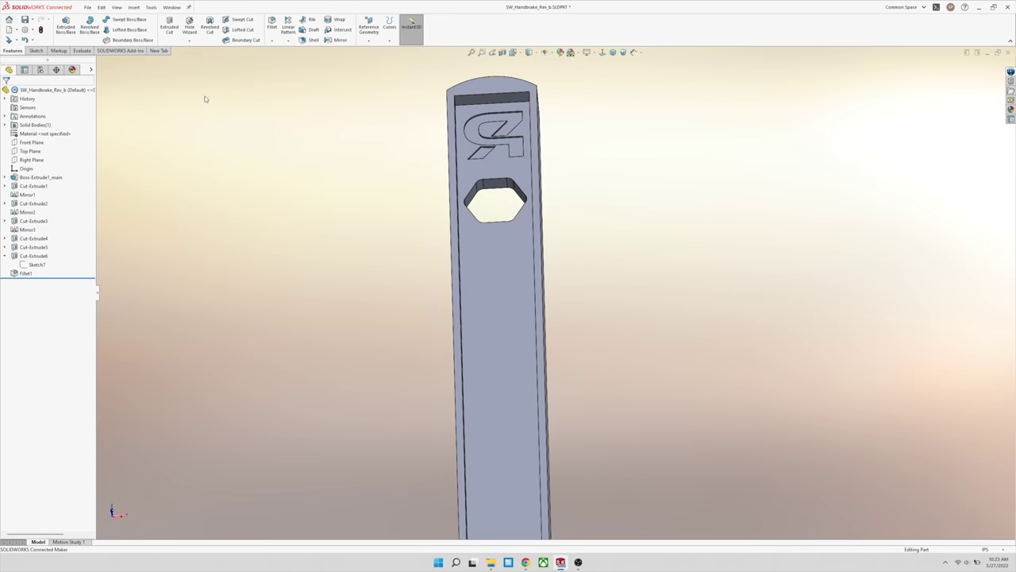
left_click(291, 30)
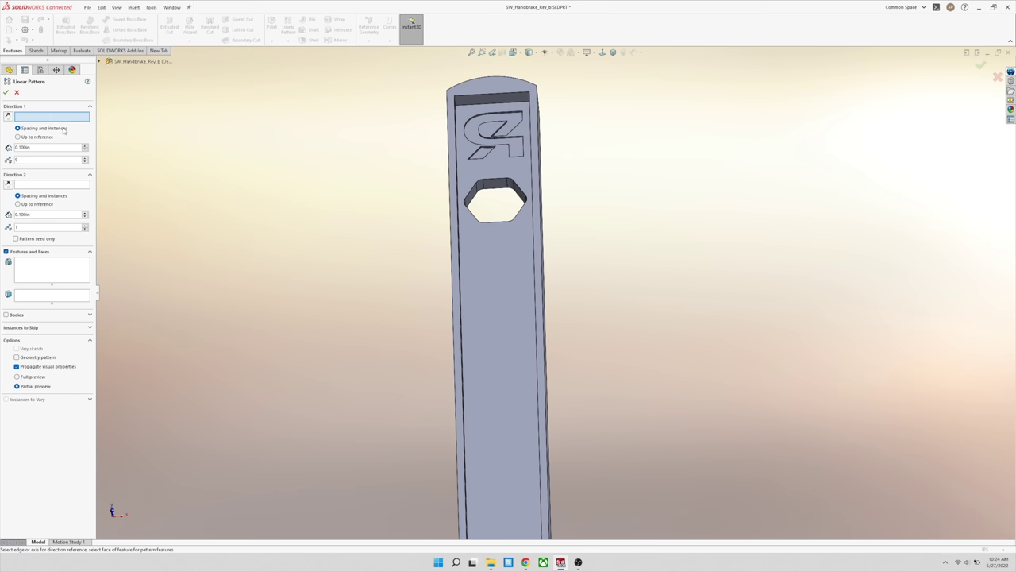
middle_click_drag(451, 184, 327, 197)
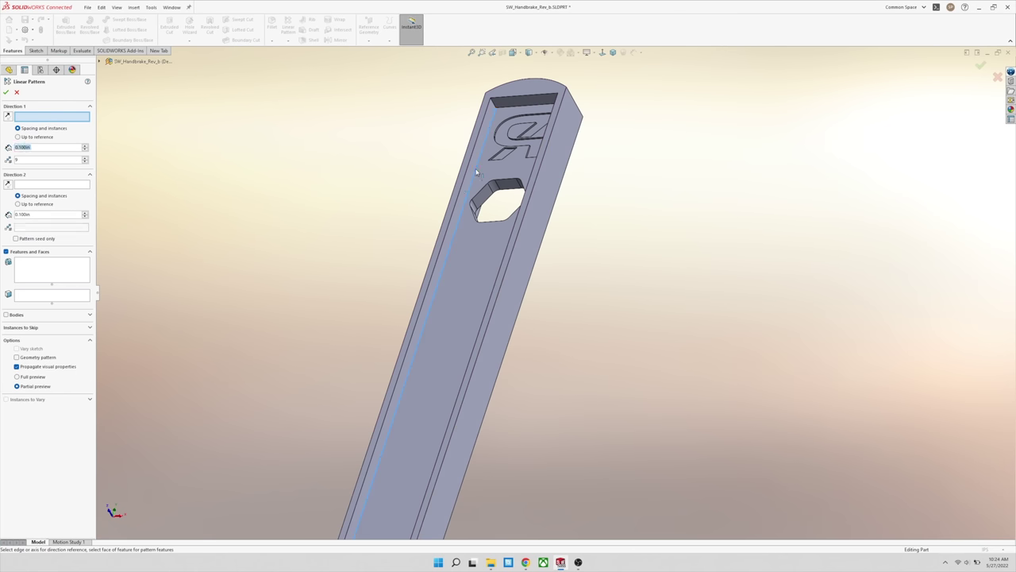
left_click(476, 172)
middle_click_drag(418, 209, 448, 233)
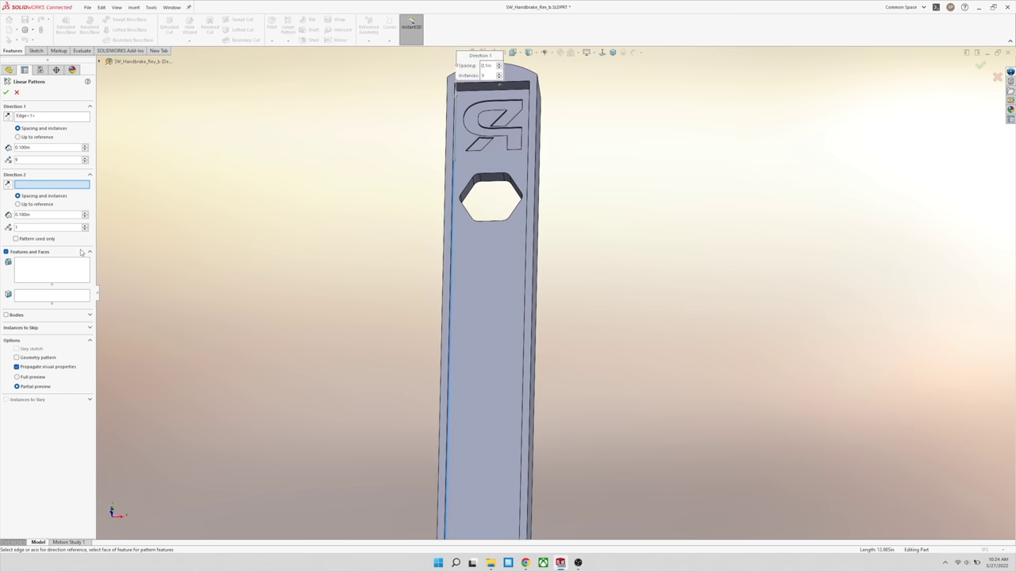
left_click(41, 270)
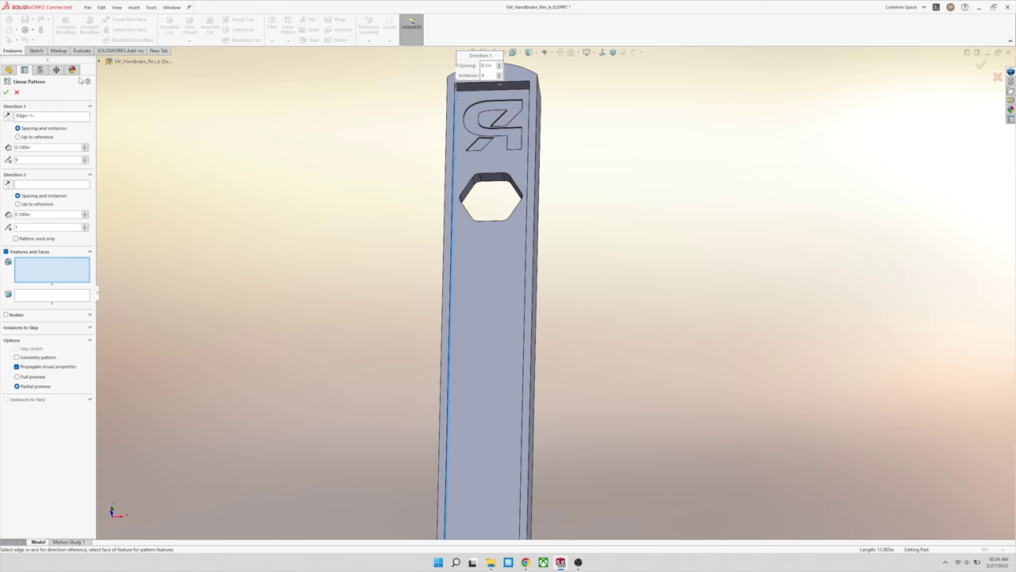
left_click(99, 63)
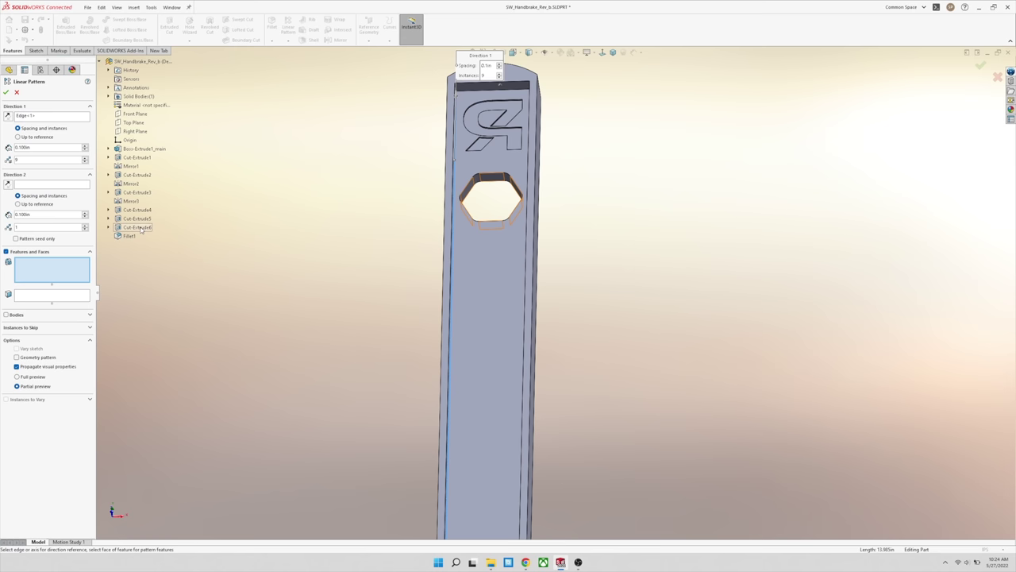
left_click(139, 227)
- Set the linear pattern's spacing to 1 in and switch it to full preview
middle_click_drag(400, 208, 405, 281)
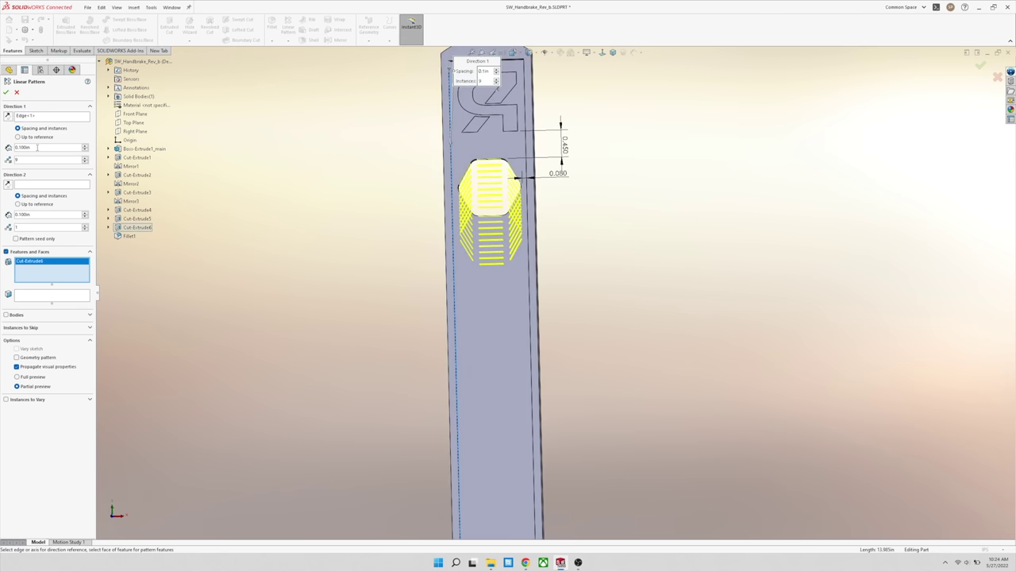
type("1")
key("Return")
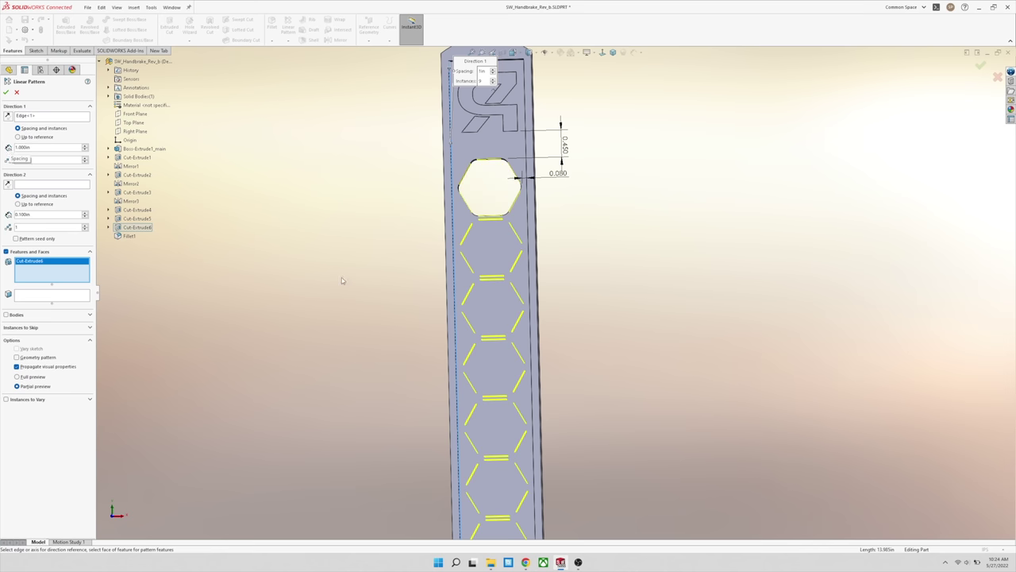
mouse_move(341, 277)
middle_mouse_down()
mouse_move(348, 319)
mouse_move(331, 266)
middle_mouse_up()
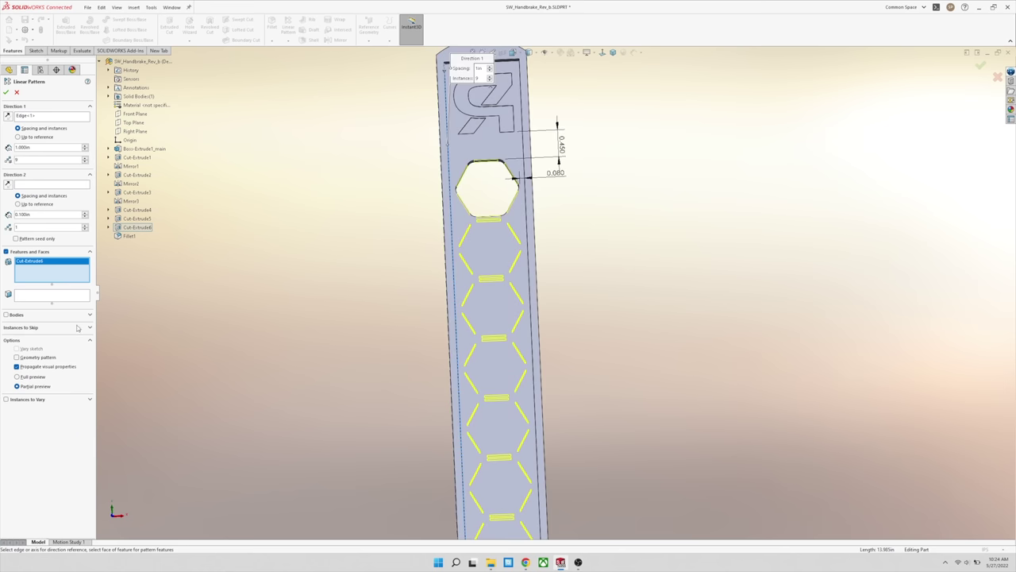
left_click(18, 376)
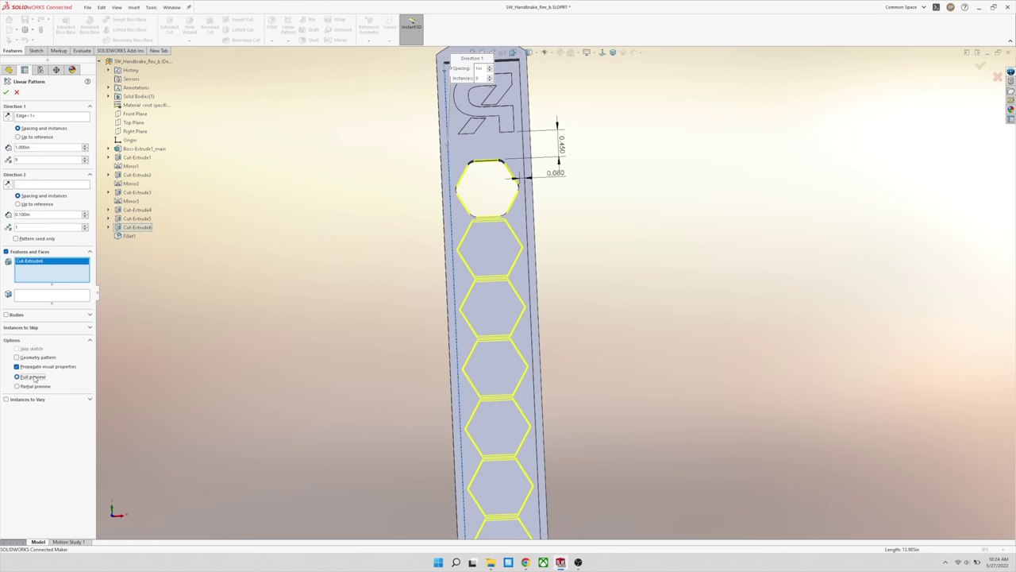
mouse_move(420, 291)
middle_mouse_down()
mouse_move(424, 334)
mouse_move(424, 281)
middle_mouse_up()
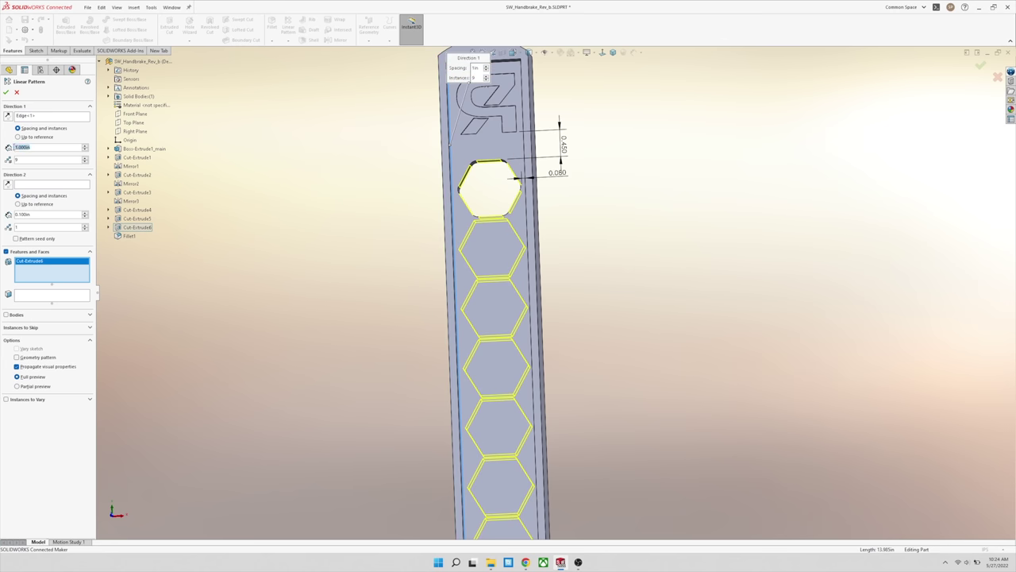
- Try hexagon pattern spacings of 1.2 in and 1.3 in along the lever
left_click(16, 148)
type("1.2")
key("Return")
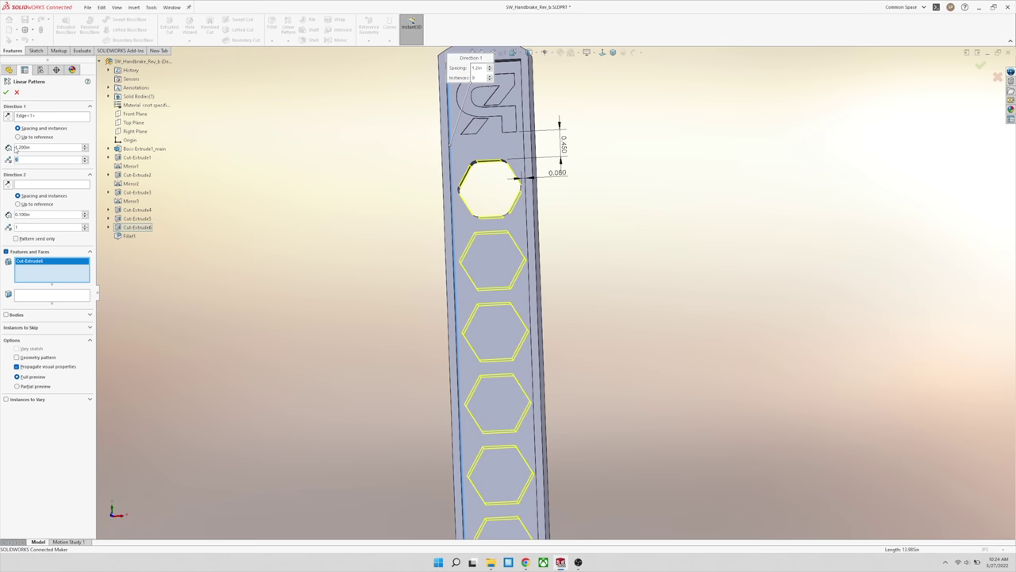
scroll(483, 335, "up", 5)
middle_click_drag(483, 335, 541, 365)
left_click_drag(29, 149, 11, 150)
type("1.3")
key("Return")
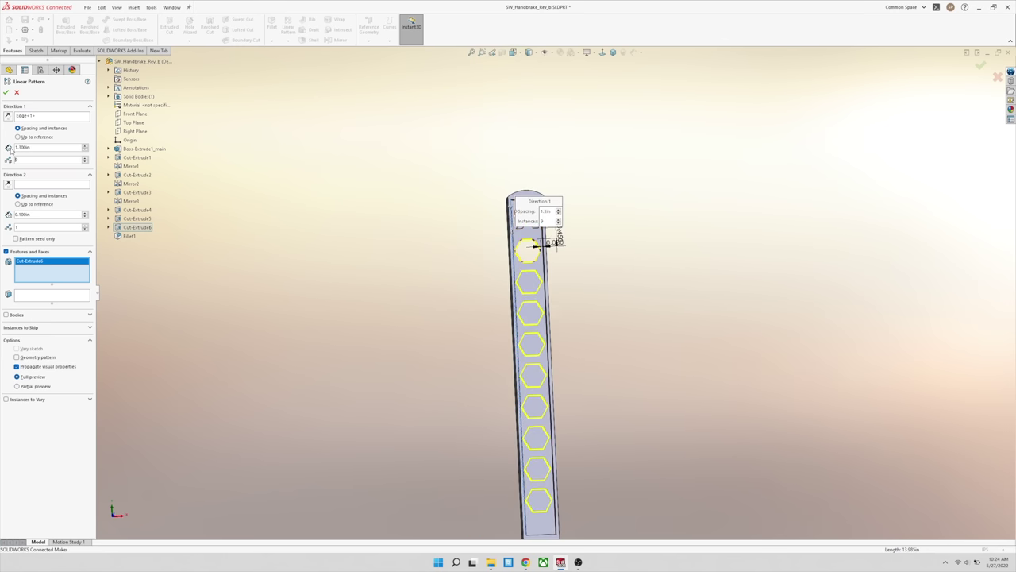
- Include the hexagon's corner fillet in the linear pattern and create the pattern with nine instances
scroll(548, 309, "down", 4)
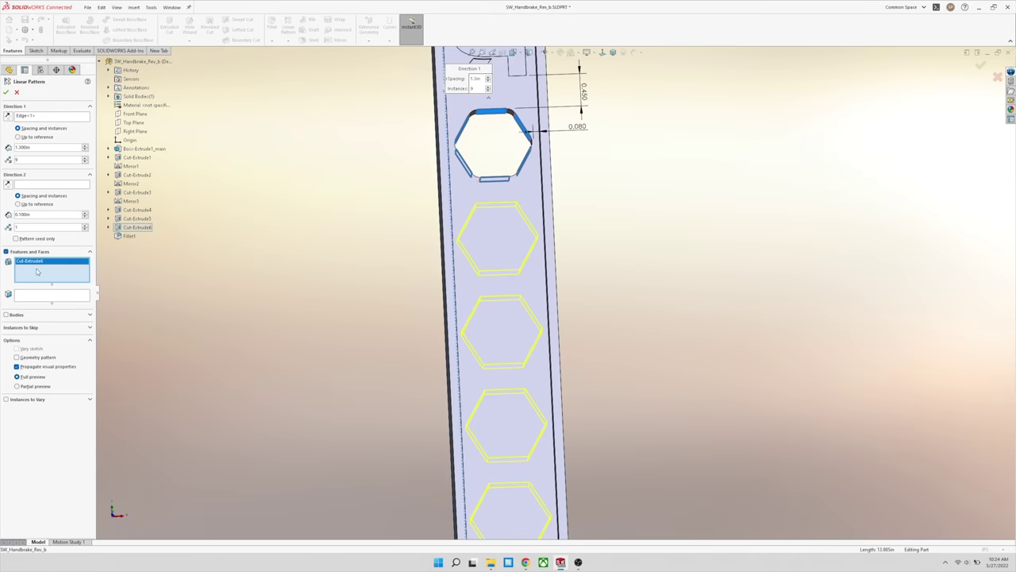
left_click(129, 236)
scroll(415, 292, "up", 3)
middle_click_drag(415, 291, 428, 330)
scroll(428, 329, "up", 4)
scroll(576, 402, "down", 2)
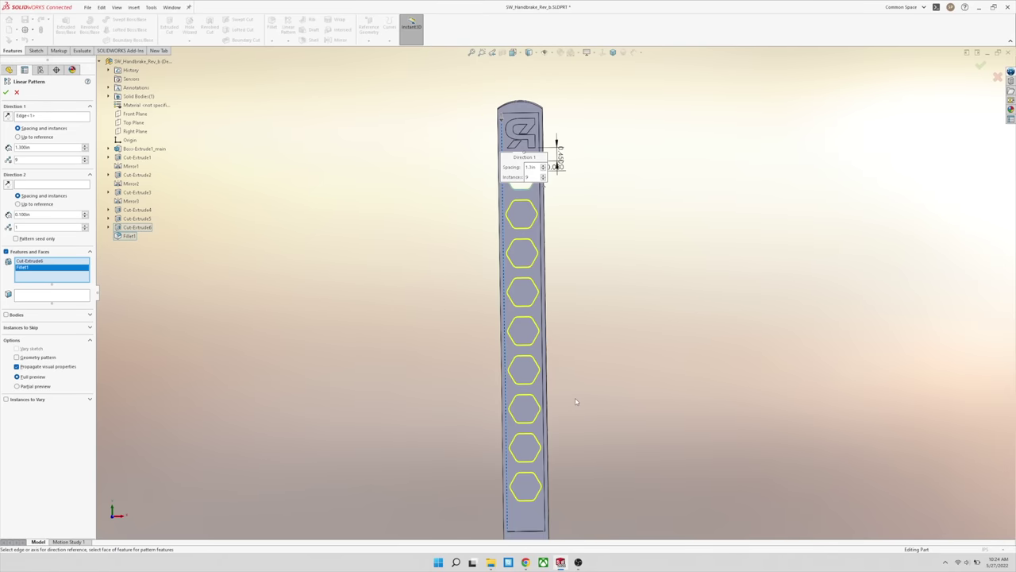
left_click(6, 92)
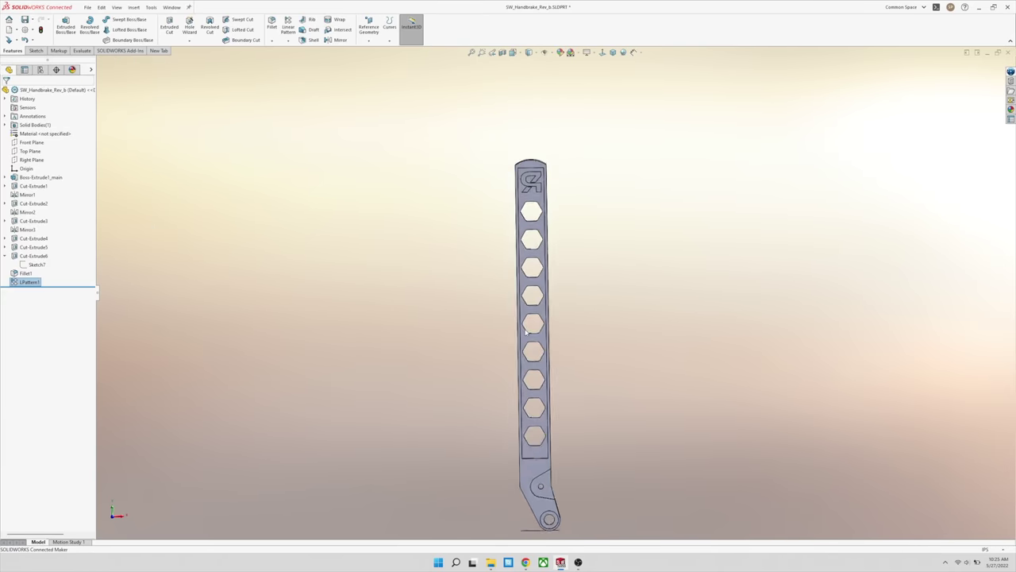
- Edit the linear pattern of hexagonal cuts to a spacing of 1.35 in
left_click(24, 283)
left_click(28, 257)
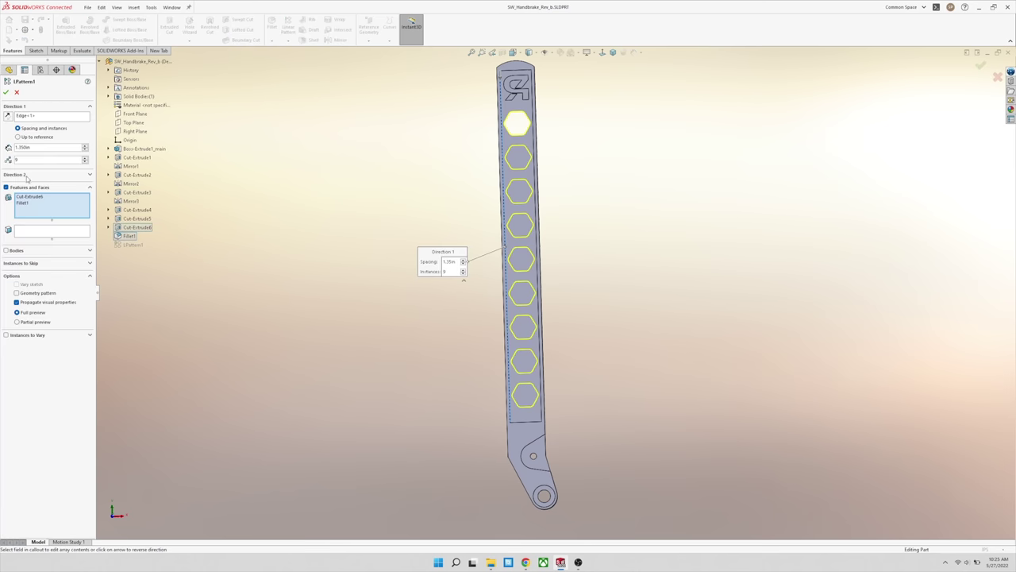
left_click(6, 93)
- Start a fillet on a corner edge at the rounded end of the shaft pocket with a 0.15 in radius
middle_click_drag(531, 327, 504, 216)
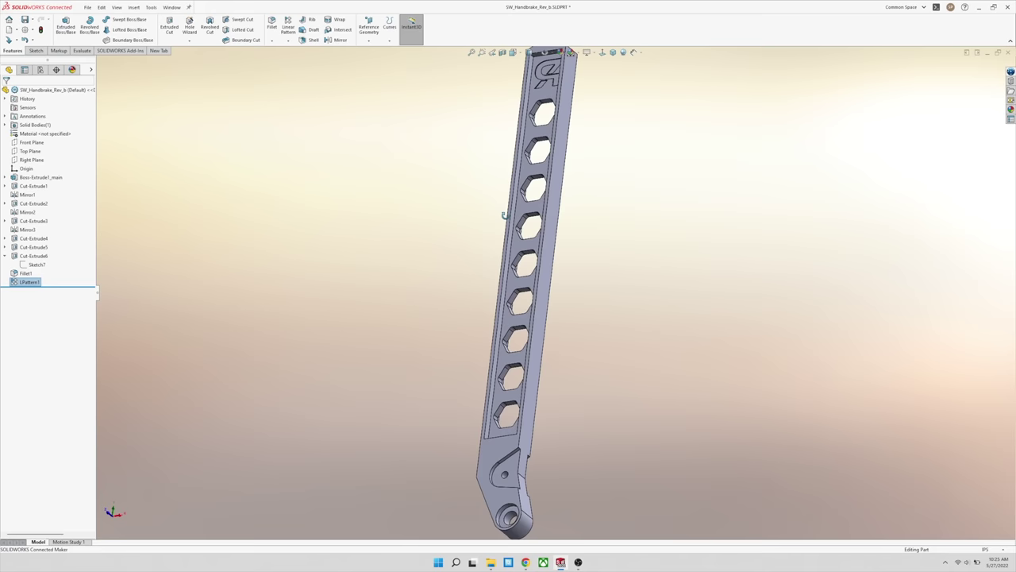
scroll(486, 274, "down", 6)
scroll(469, 317, "up", 5)
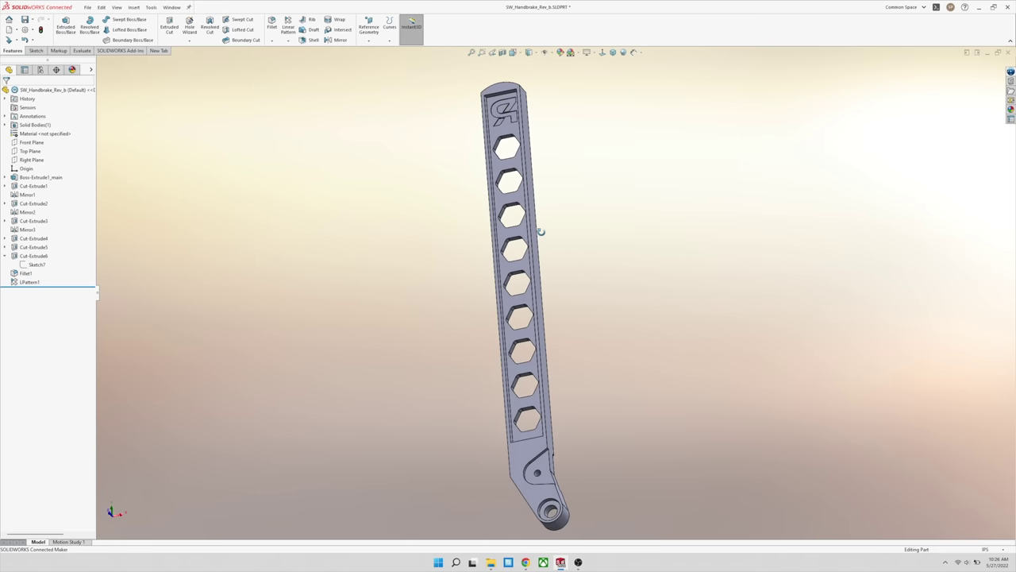
scroll(506, 166, "down", 5)
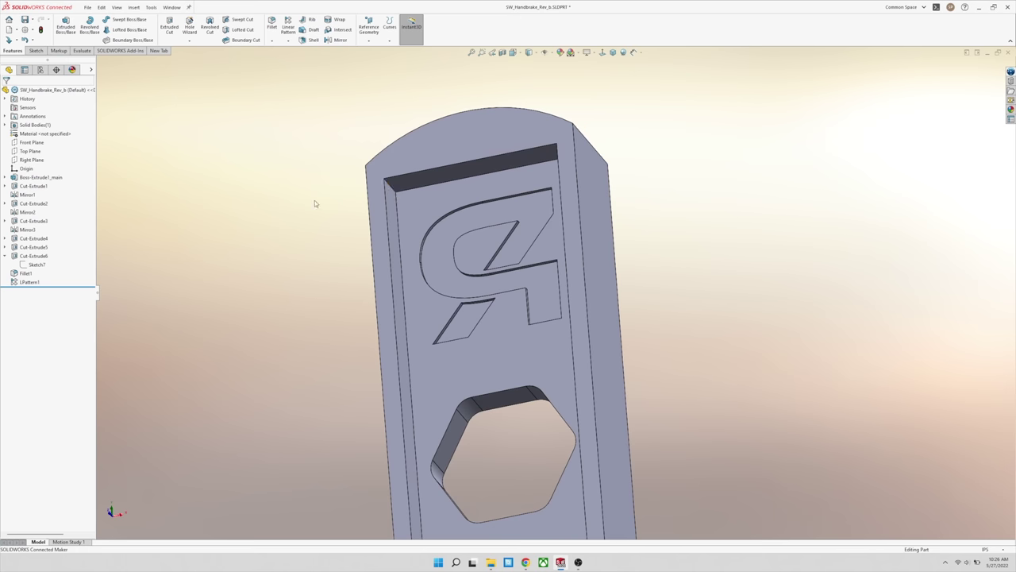
left_click(273, 27)
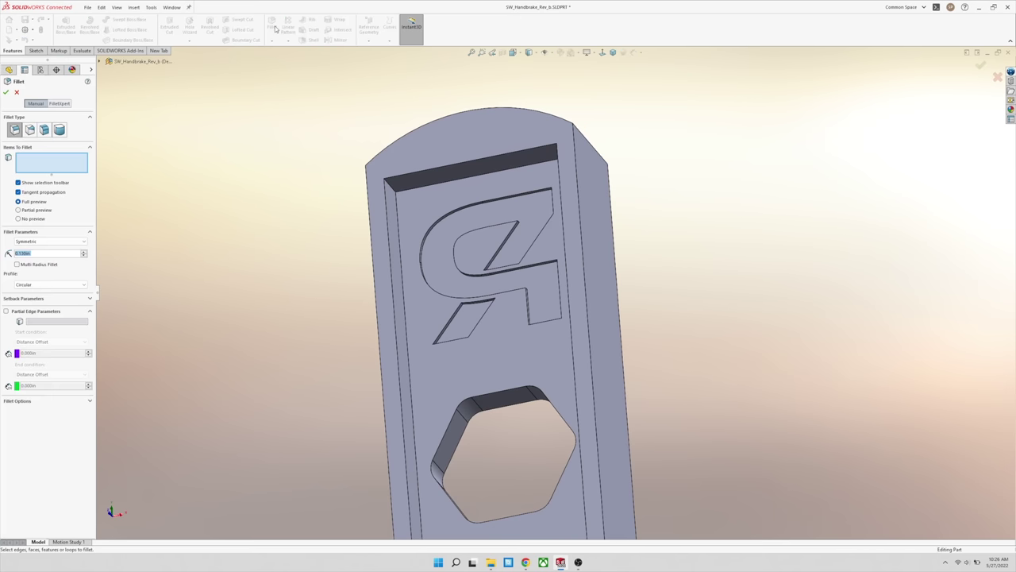
left_click(392, 189)
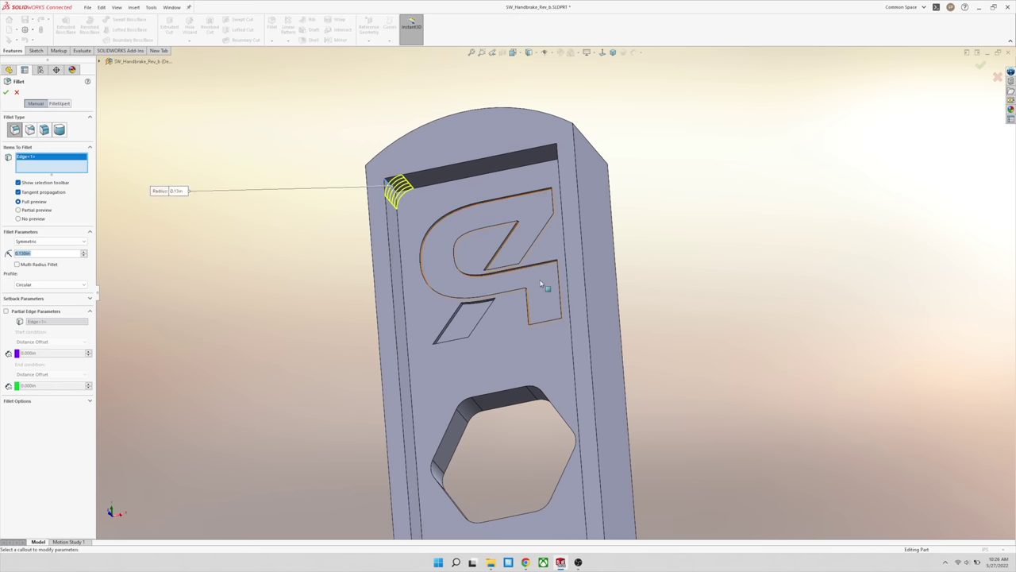
type("1.5")
key("Return")
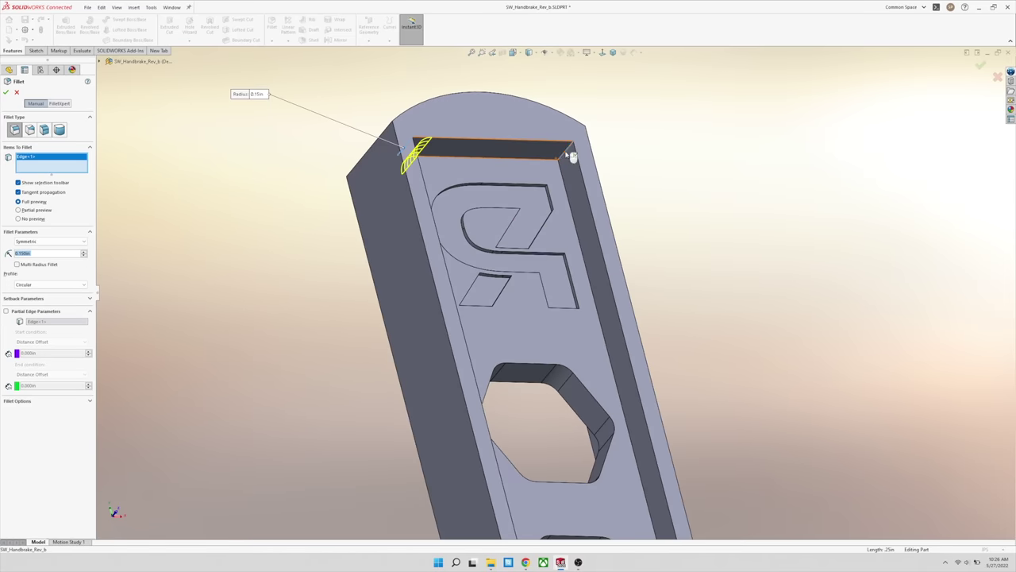
- Add the remaining wall corner edges of both shaft pockets to the fillet and apply it
left_click(570, 155)
left_click(486, 252)
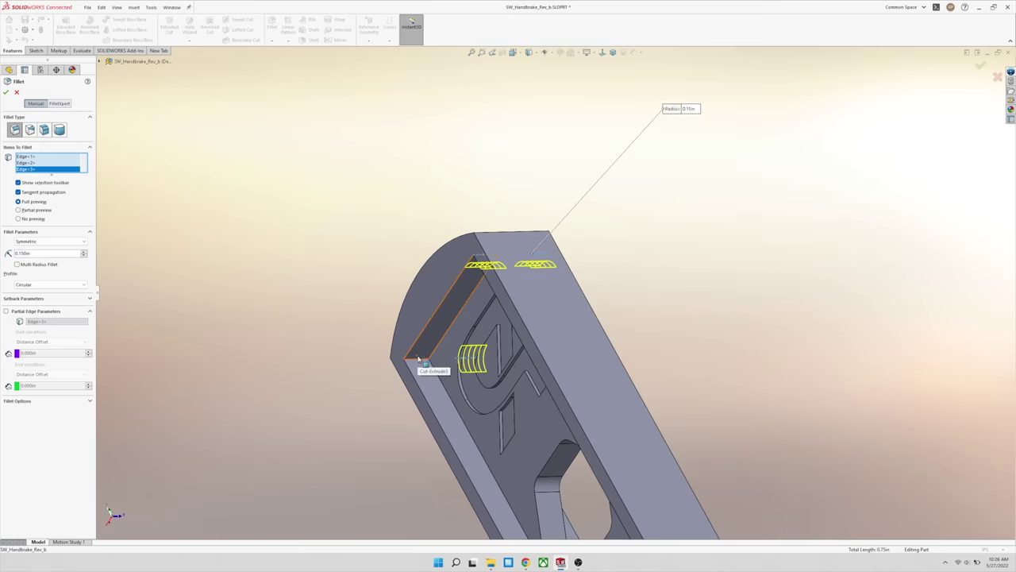
left_click(412, 360)
left_click(588, 368)
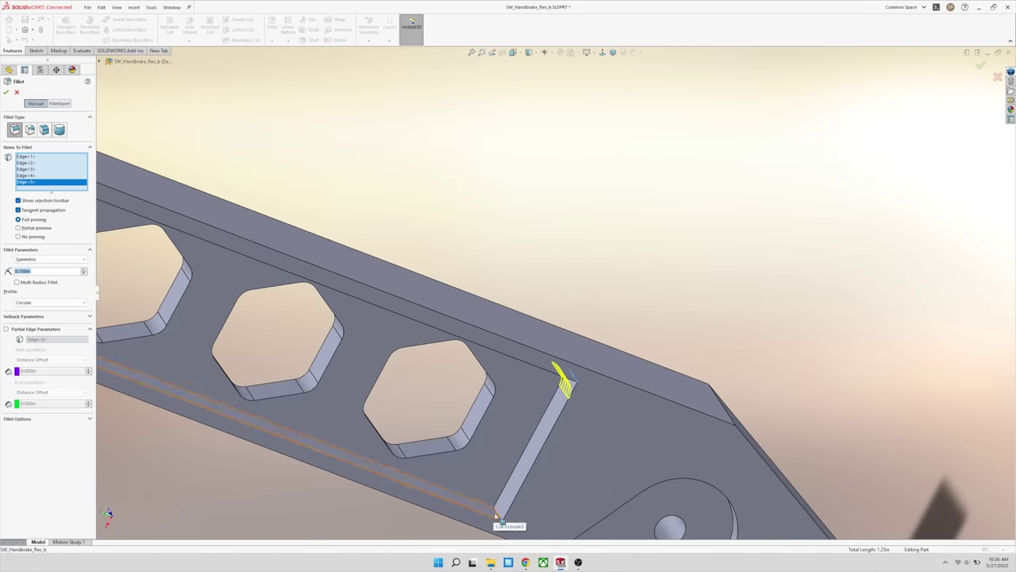
left_click(497, 515)
left_click(503, 266)
left_click(605, 385)
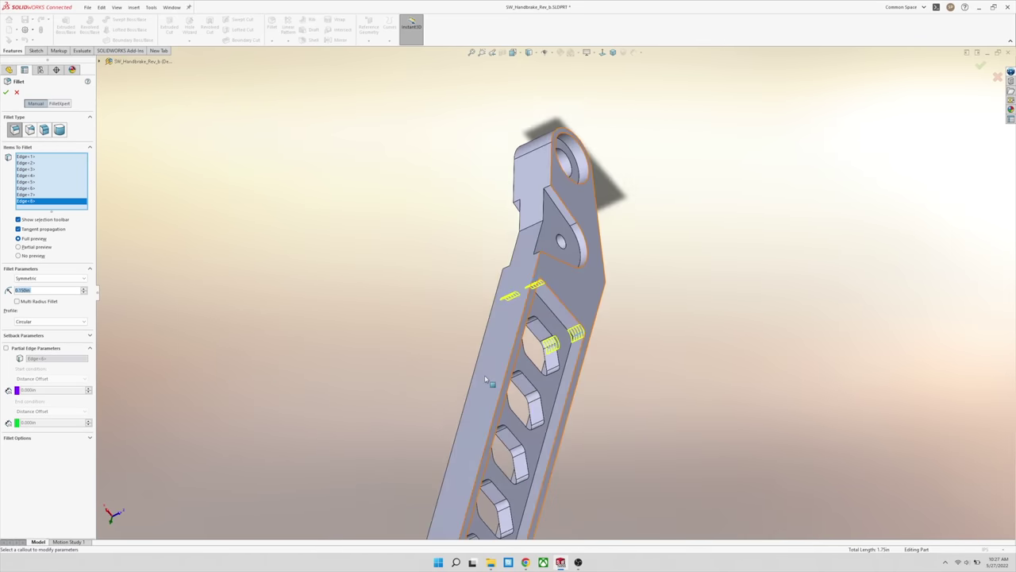
left_click(7, 93)
middle_click_drag(265, 370, 357, 238)
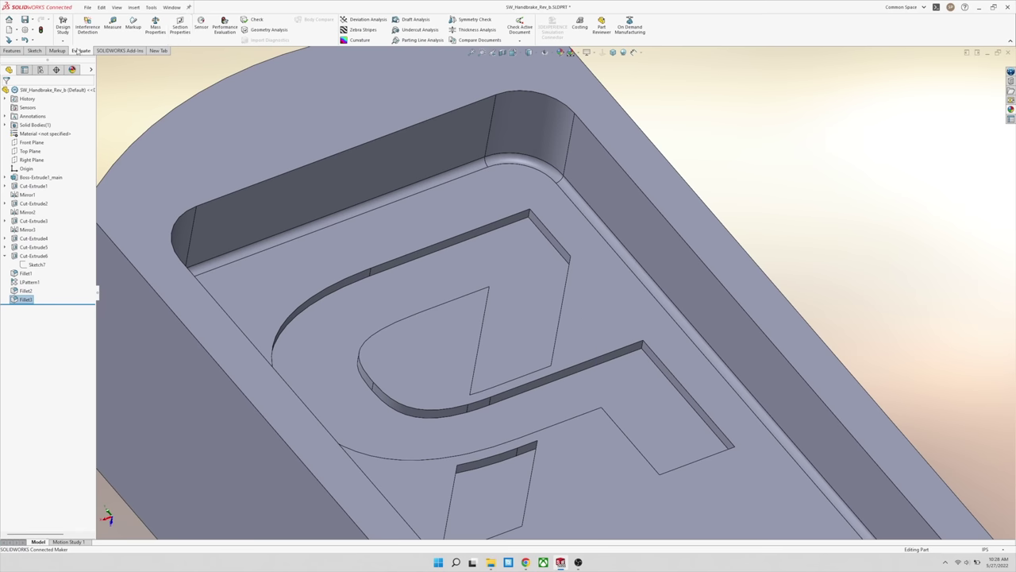
- Start a fillet with a 0.01 in radius and select the first corner edges of the engraved logo in the shaft pocket
left_click(15, 51)
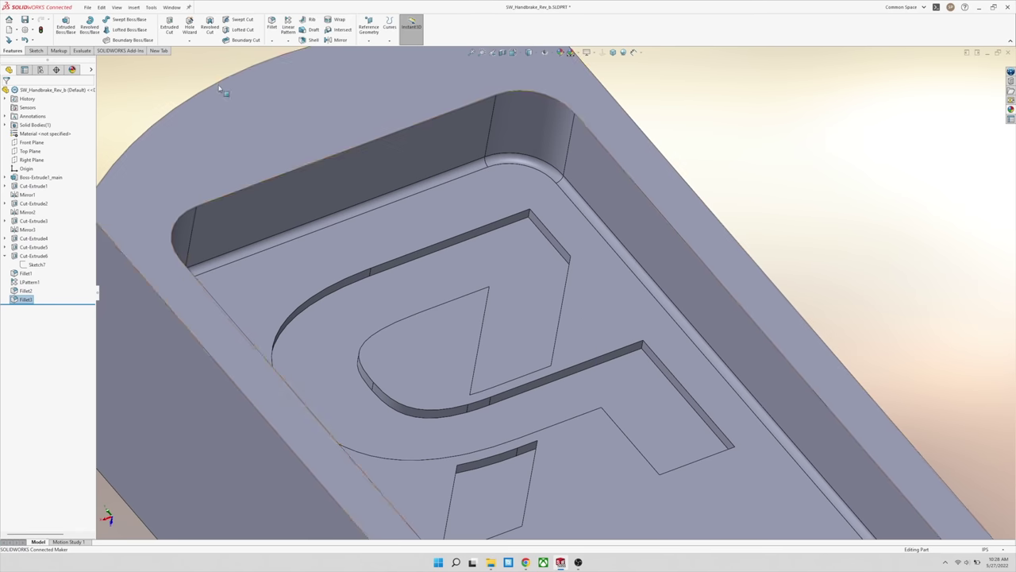
left_click(271, 23)
left_click(35, 254)
key("BackSpace")
key("BackSpace")
key("BackSpace")
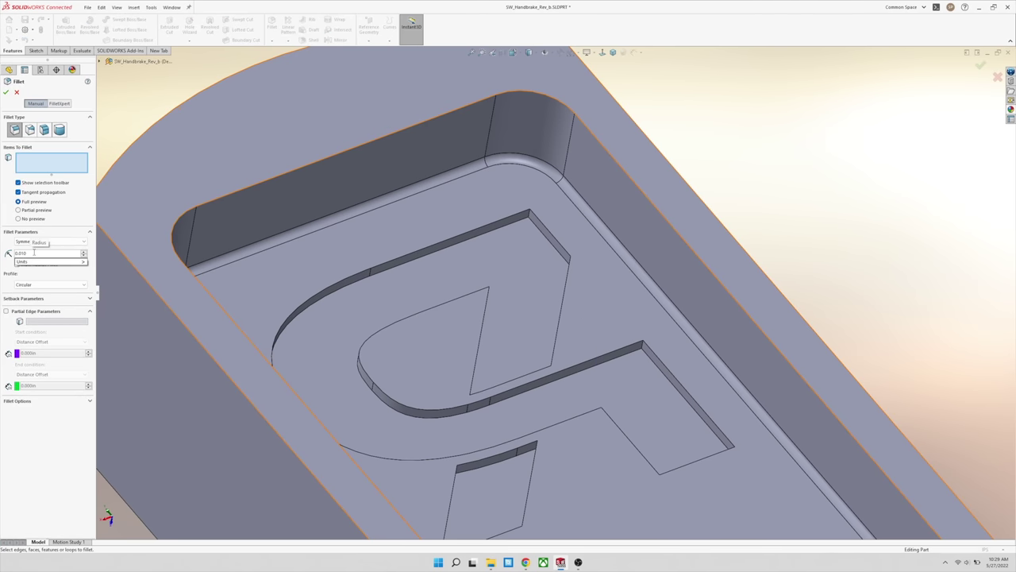
left_click(33, 169)
scroll(537, 212, "down", 5)
left_click(514, 209)
middle_click_drag(514, 209, 728, 363)
left_click(590, 320)
- Add further vertical corner edges around the engraved logo's outline to the fillet selection
scroll(589, 320, "up", 4)
left_click(631, 409)
scroll(591, 485, "down", 5)
left_click(580, 482)
scroll(580, 482, "up", 5)
scroll(589, 181, "down", 5)
left_click(580, 184)
scroll(579, 184, "up", 4)
scroll(797, 189, "down", 4)
left_click(792, 187)
scroll(792, 187, "up", 4)
scroll(728, 363, "down", 4)
left_click(666, 281)
- Select the remaining corner edges of the logo's separate shapes and apply the fillet
middle_click_drag(666, 280, 410, 262)
left_click(606, 277)
scroll(606, 278, "up", 4)
left_click(411, 263)
scroll(410, 263, "up", 4)
scroll(493, 344, "down", 4)
middle_click_drag(529, 318, 619, 449)
left_click(493, 345)
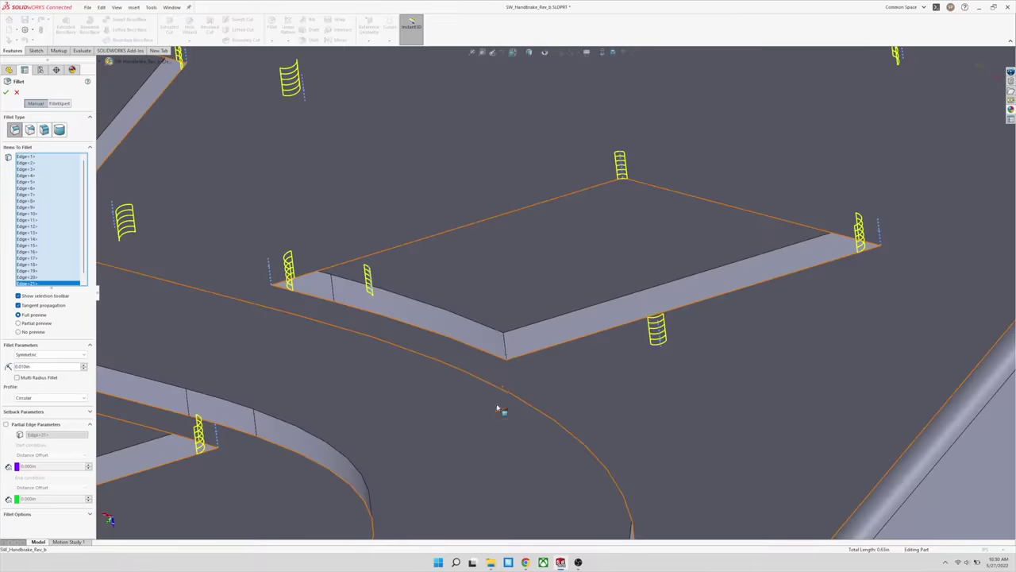
scroll(508, 386, "up", 5)
middle_click_drag(513, 363, 337, 221)
left_click(6, 93)
- Fillet the floor edge of the shaft pocket around the logo with a 0.02 in radius
scroll(444, 286, "up", 3)
middle_click_drag(445, 286, 674, 302)
left_click(613, 53)
scroll(560, 219, "down", 5)
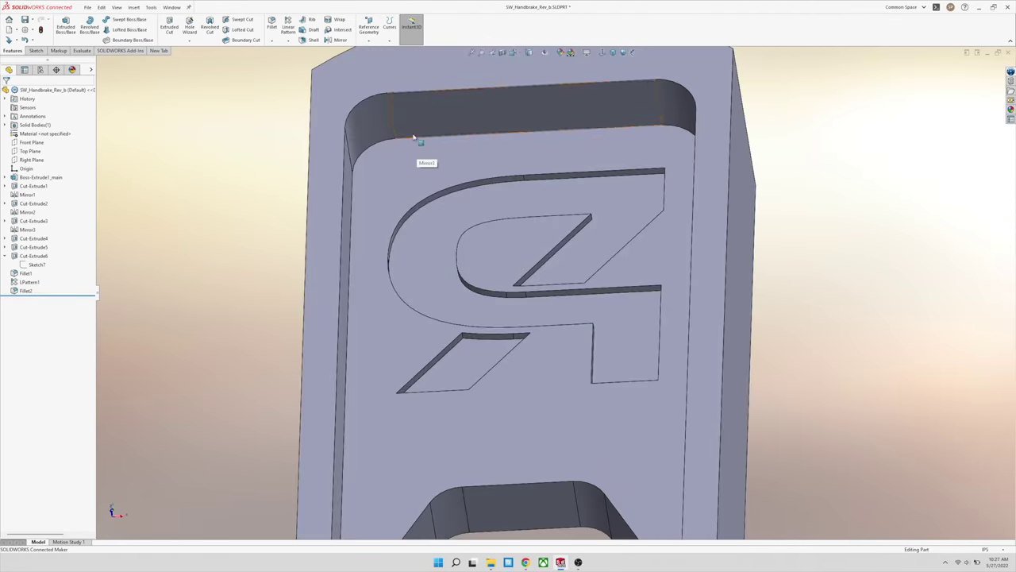
left_click(272, 24)
left_click(410, 138)
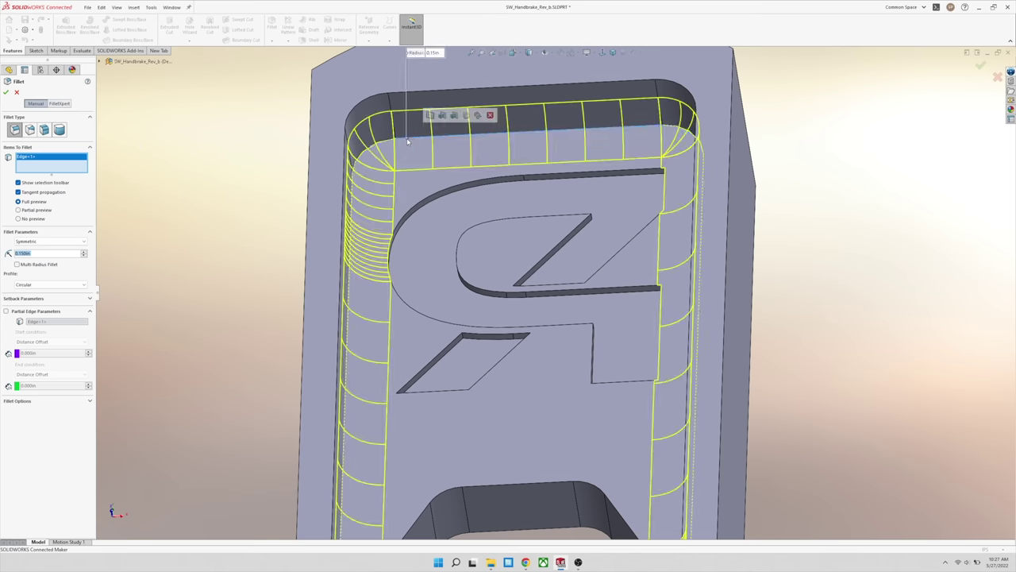
scroll(545, 414, "up", 10)
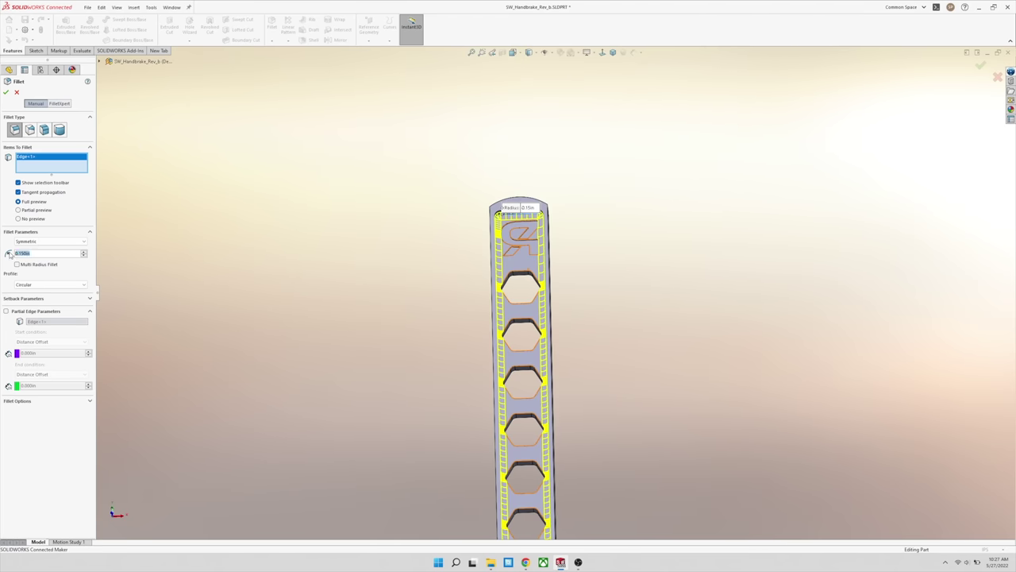
scroll(520, 231, "down", 8)
middle_click_drag(452, 246, 405, 203)
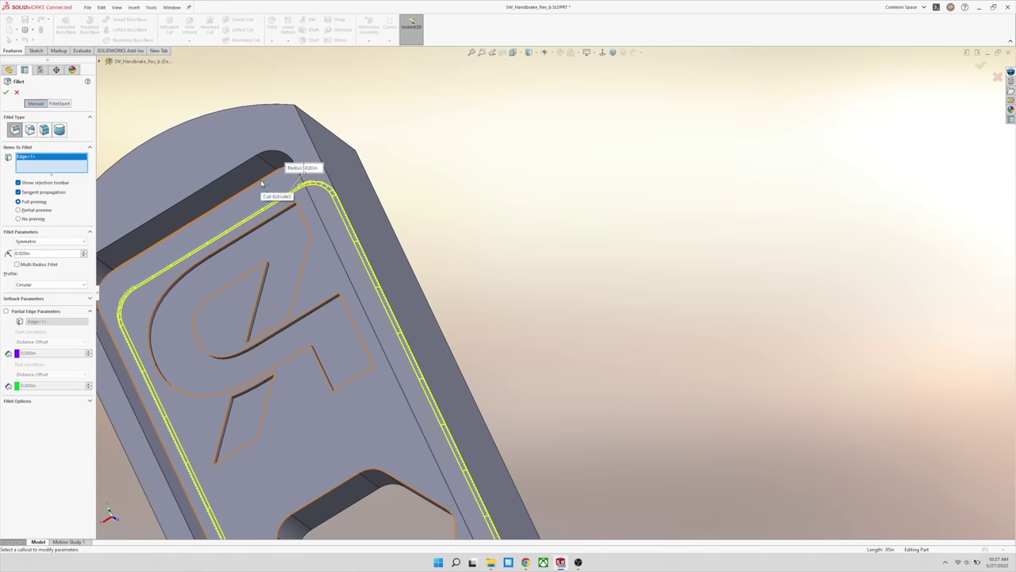
left_click(261, 186)
scroll(416, 337, "up", 6)
scroll(416, 337, "up", 4)
left_click(7, 93)
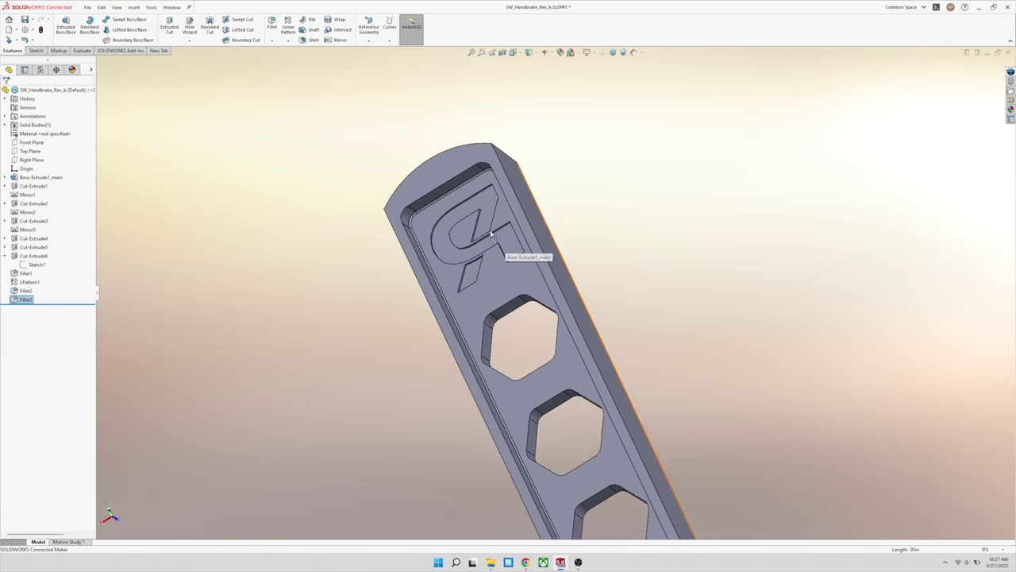
- Round the two corner edges at the lever's curved upper end with a 0.125 in fillet
scroll(804, 373, "up", 5)
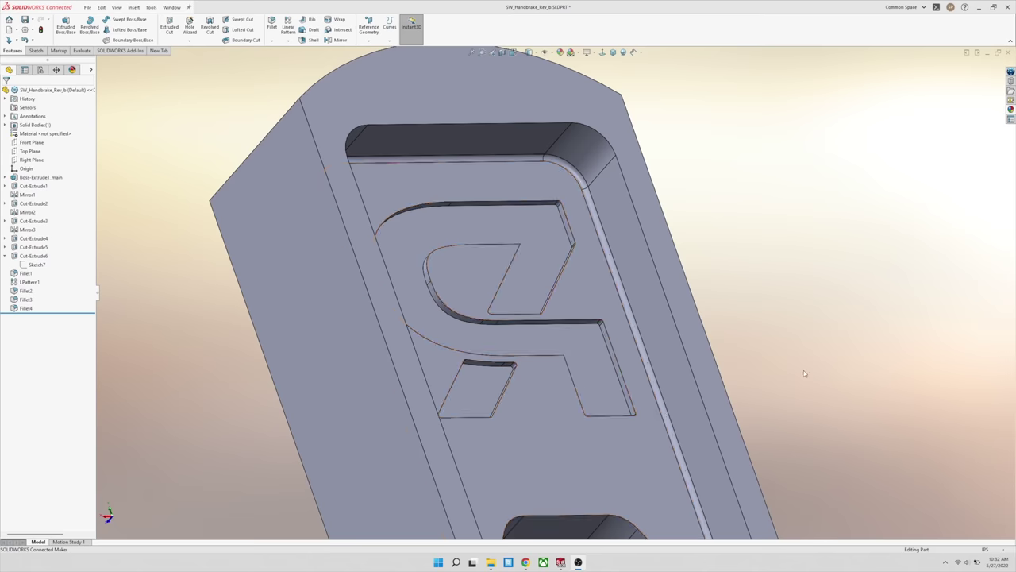
left_click(804, 373)
scroll(804, 373, "up", 5)
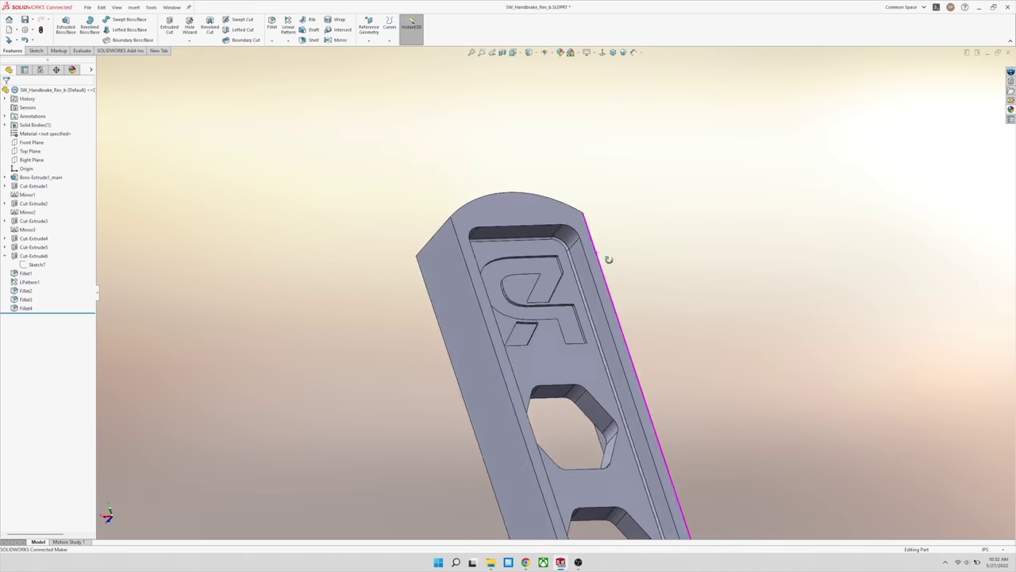
mouse_move(608, 259)
middle_mouse_down()
mouse_move(663, 286)
mouse_move(612, 258)
middle_mouse_up()
left_click(272, 24)
left_click(440, 235)
left_click(615, 222)
middle_click_drag(623, 262, 608, 278)
type(".5")
key("Tab")
double_click(36, 252)
type(".125")
key("Tab")
left_click(7, 92)
- Chamfer the long outer edges of the lever on both faces 0.03 in at 45 degrees
scroll(556, 432, "up", 5)
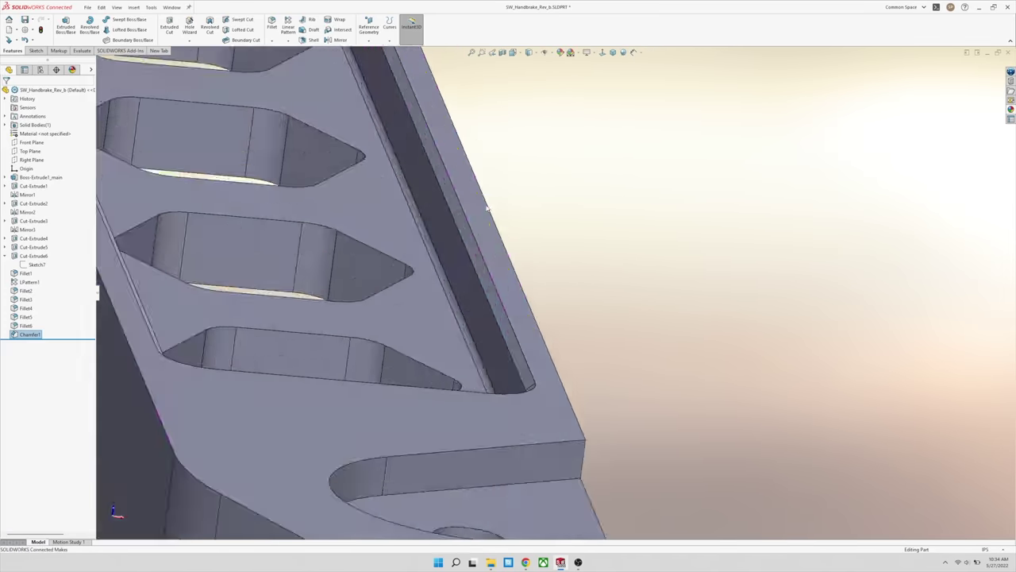
middle_click_drag(487, 208, 444, 238)
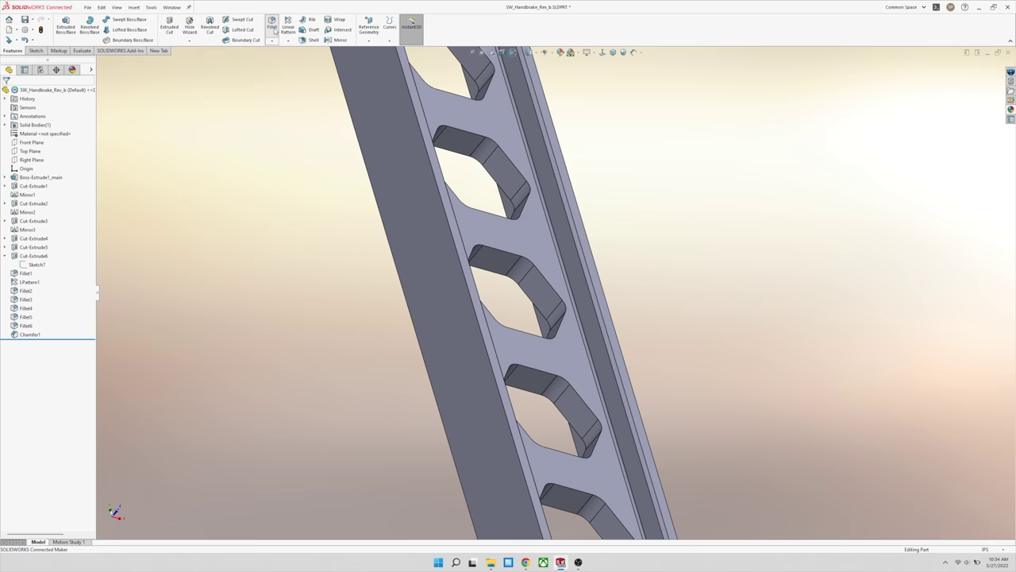
left_click(271, 41)
left_click(286, 60)
left_click(468, 265)
scroll(468, 265, "up", 6)
middle_click_drag(492, 318, 556, 301)
scroll(540, 286, "down", 4)
left_click(540, 286)
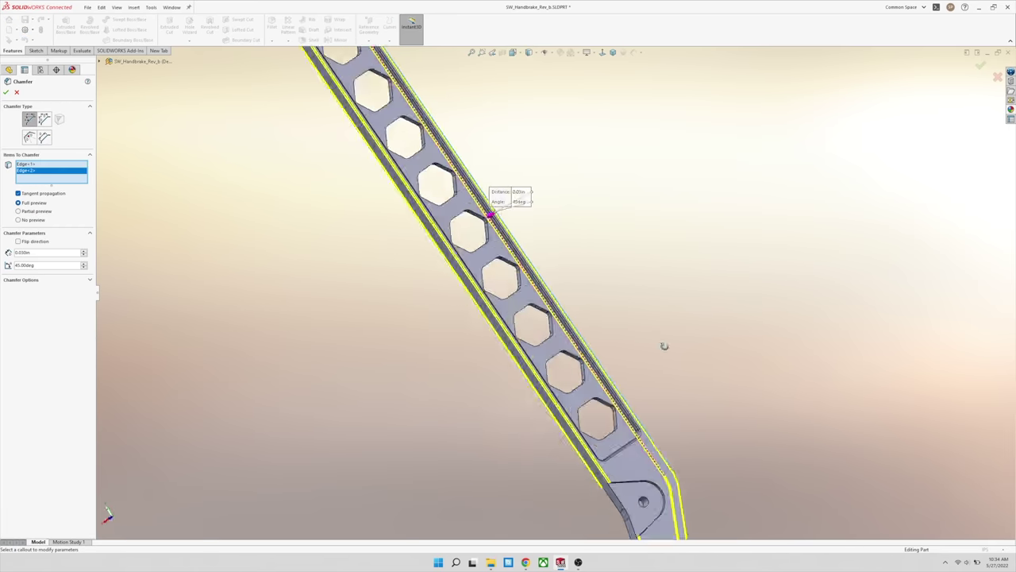
key("Return")
- Start a 0.01 in, 45 degree chamfer and select the rim edges of the hexagonal openings on the first face
middle_click_drag(662, 347, 486, 194)
scroll(562, 203, "down", 3)
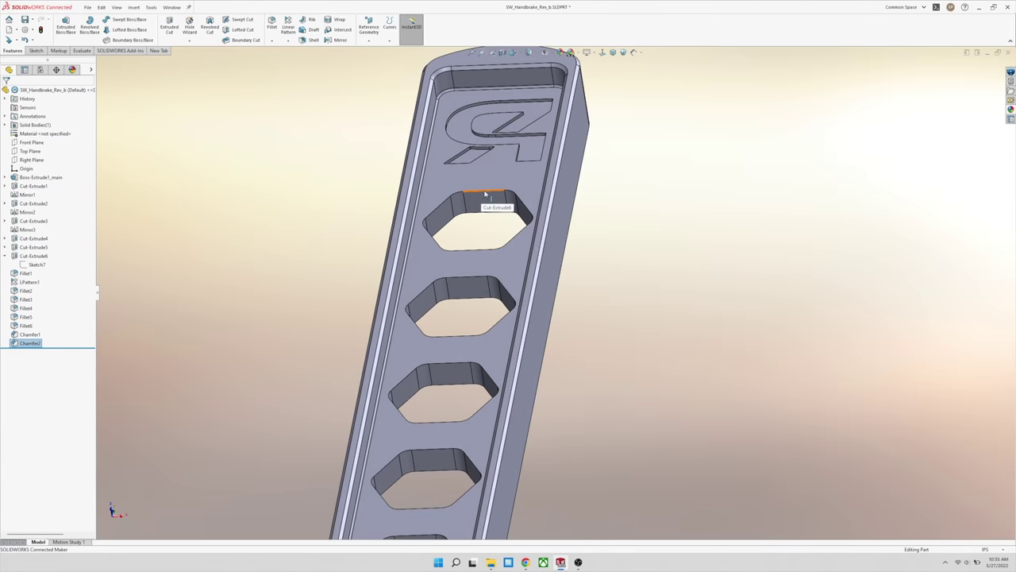
key("Return")
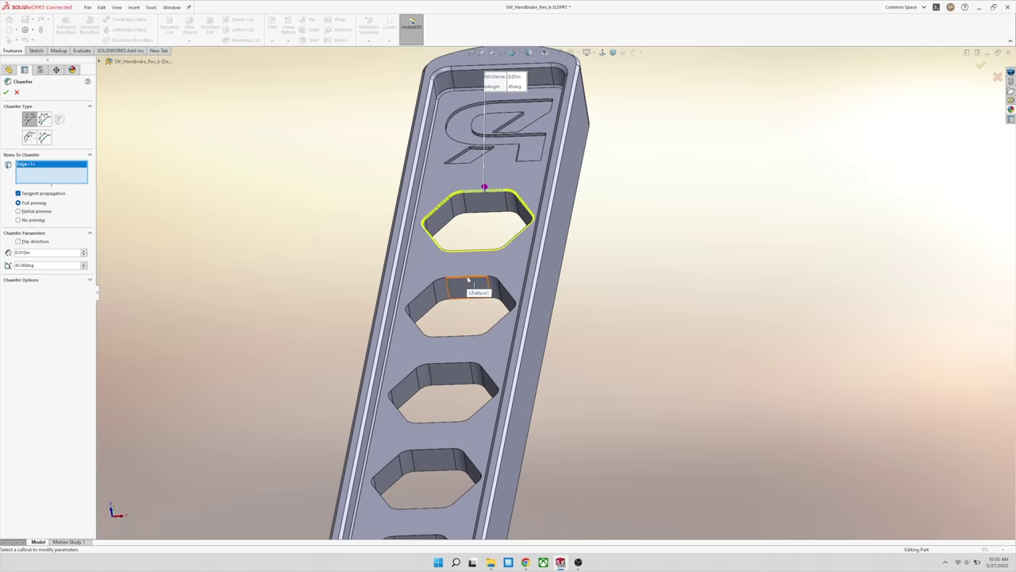
middle_click_drag(463, 366, 536, 274, "ctrl")
left_click(513, 362)
left_click(496, 441)
middle_click_drag(514, 447, 485, 438)
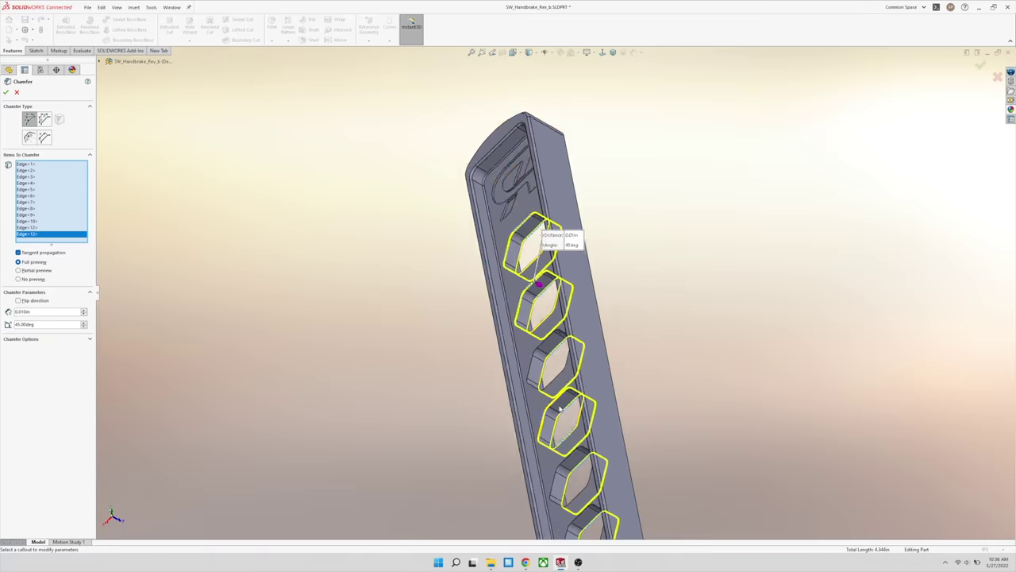
- Add the rim edges of the hexagonal openings on the opposite face and complete the chamfer
left_click(558, 408)
scroll(560, 468, "down", 1)
scroll(560, 468, "down", 1)
left_click(549, 352)
left_click(567, 431)
scroll(567, 431, "up", 1)
left_click(564, 350)
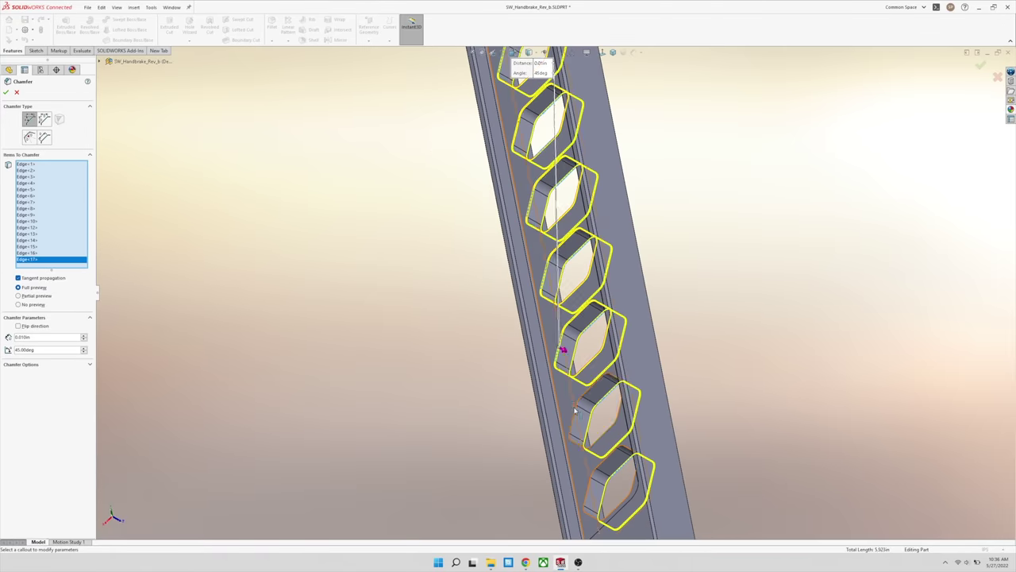
left_click(577, 416)
left_click(592, 490)
scroll(592, 490, "up", 5)
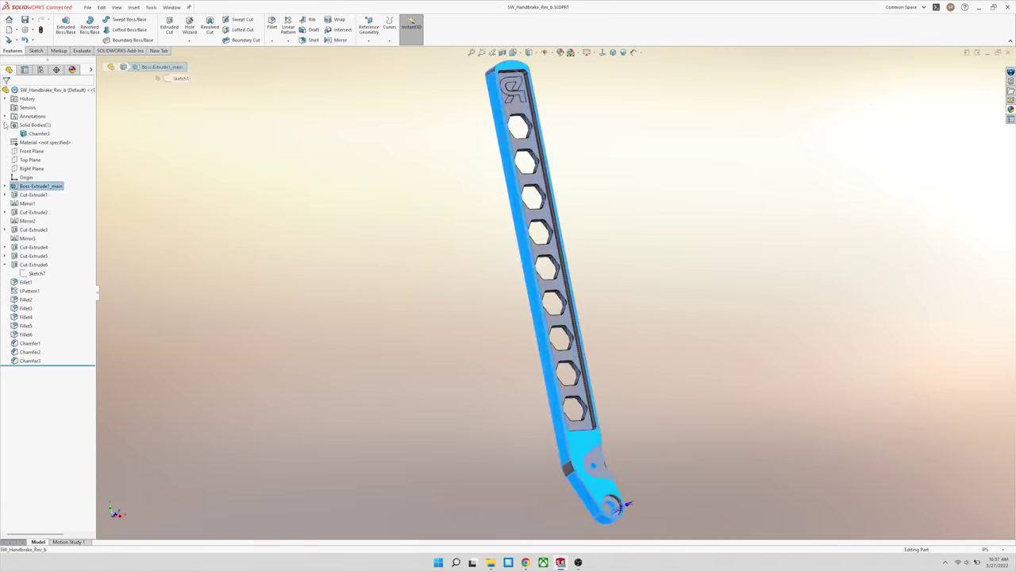
- Apply a red colour to the lever's solid body
left_click(33, 134)
left_click(72, 120)
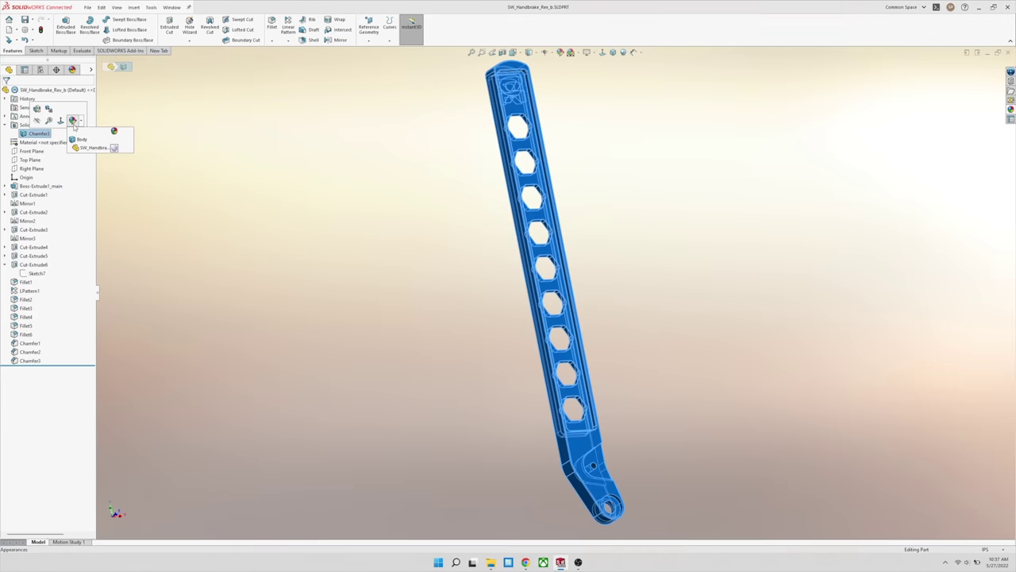
left_click(32, 256)
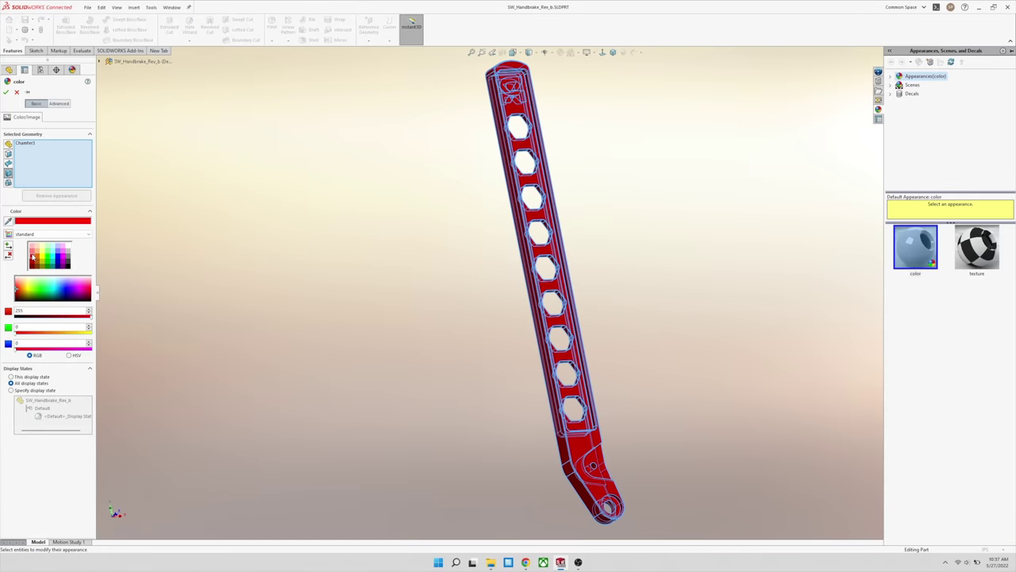
left_click(5, 92)
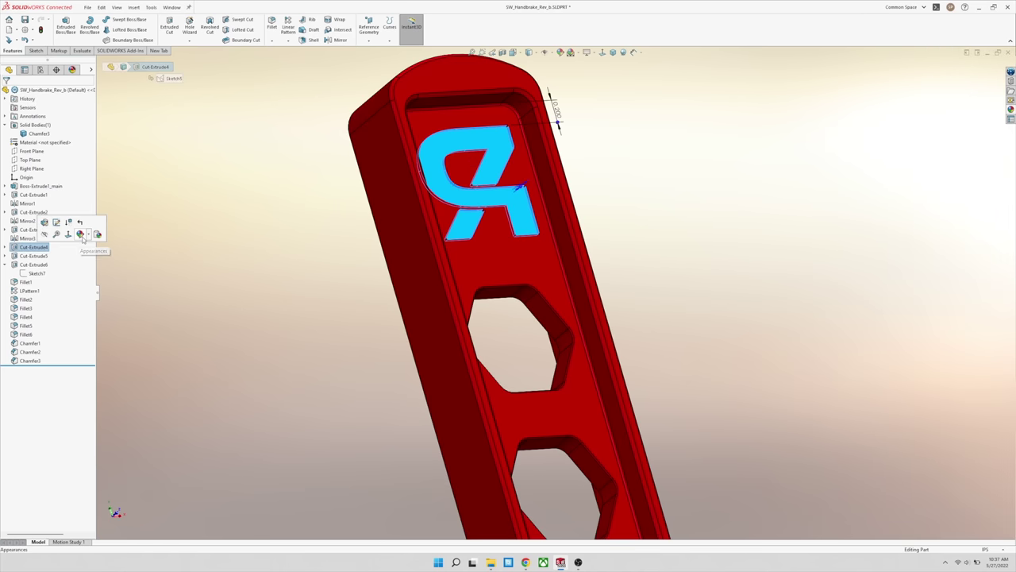
- Colour the engraved logo's cut feature grey with RGB 192, 192, 192
left_click(81, 234)
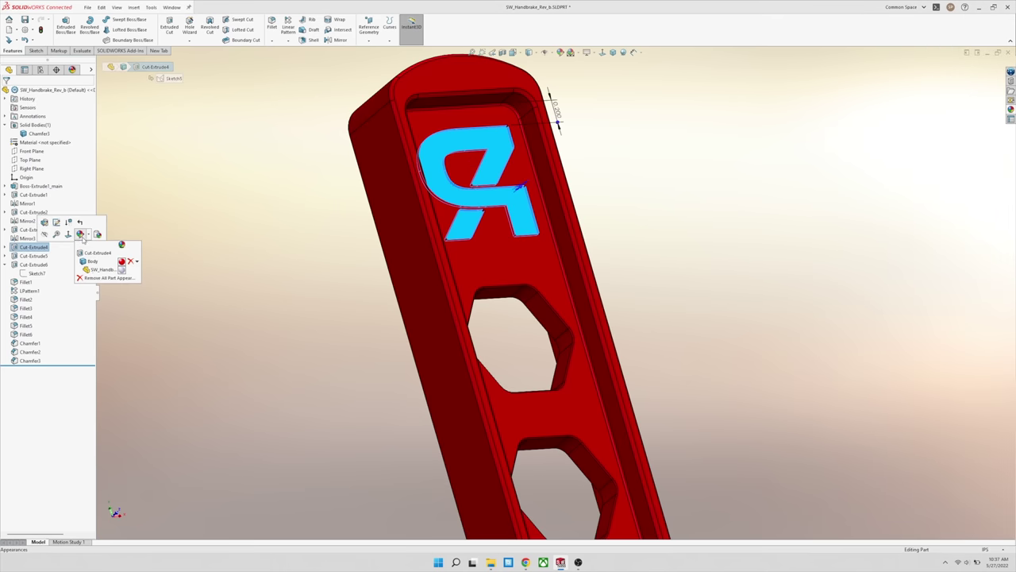
left_click(94, 252)
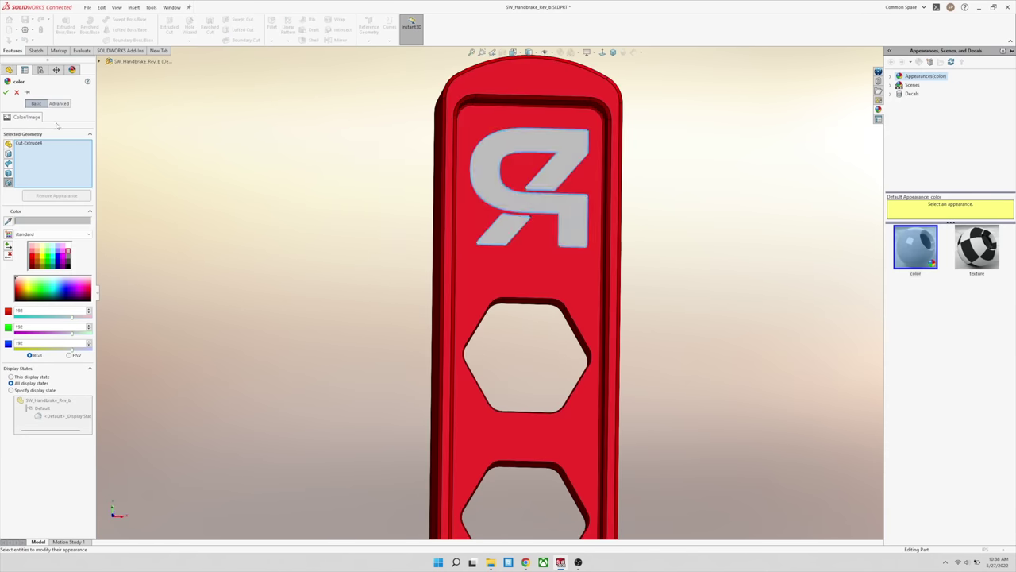
key("Return")
middle_click_drag(562, 219, 614, 267)
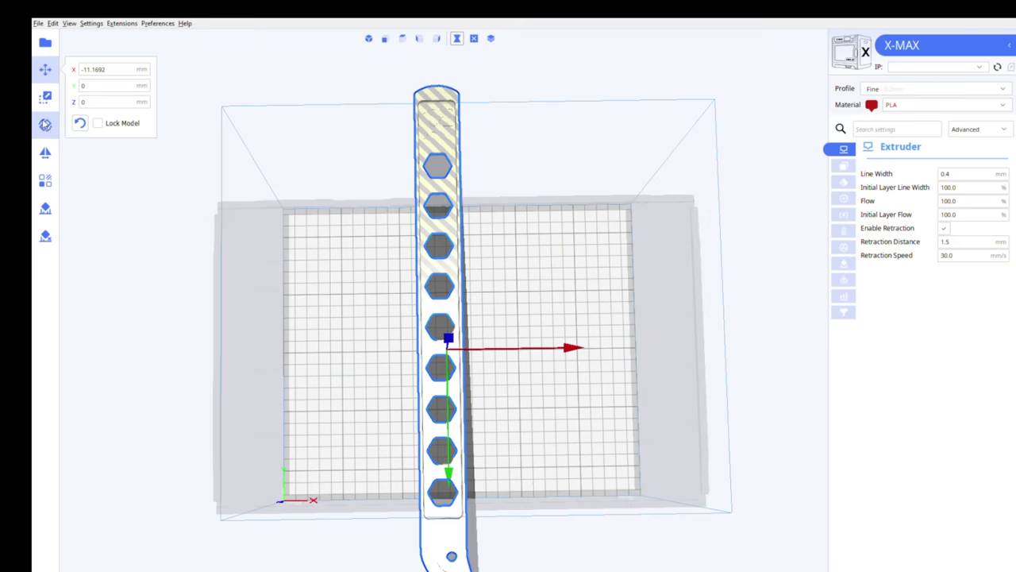
- Try to rotate the full lever about the vertical axis on the X-MAX build plate in the slicer
left_click(45, 125)
left_click_drag(463, 468, 495, 465)
right_click_drag(495, 465, 589, 393)
left_click(444, 263)
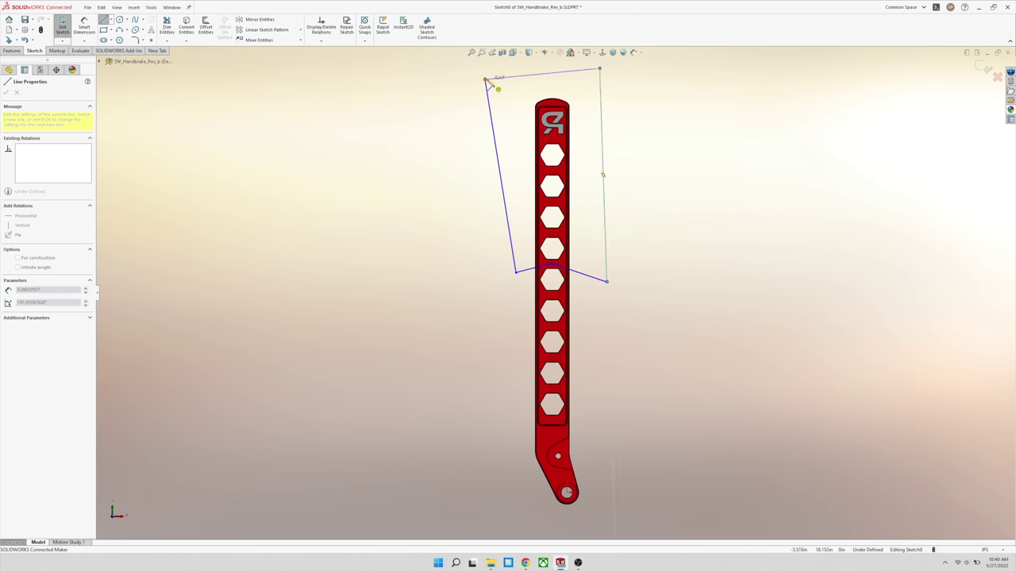
- Cut away the upper part of the lever using the sketched closed profile with the V-shaped lower boundary
key("Escape")
mouse_move(637, 253)
middle_mouse_down()
mouse_move(755, 211)
mouse_move(647, 247)
middle_mouse_up()
left_click(12, 51)
left_click(170, 30)
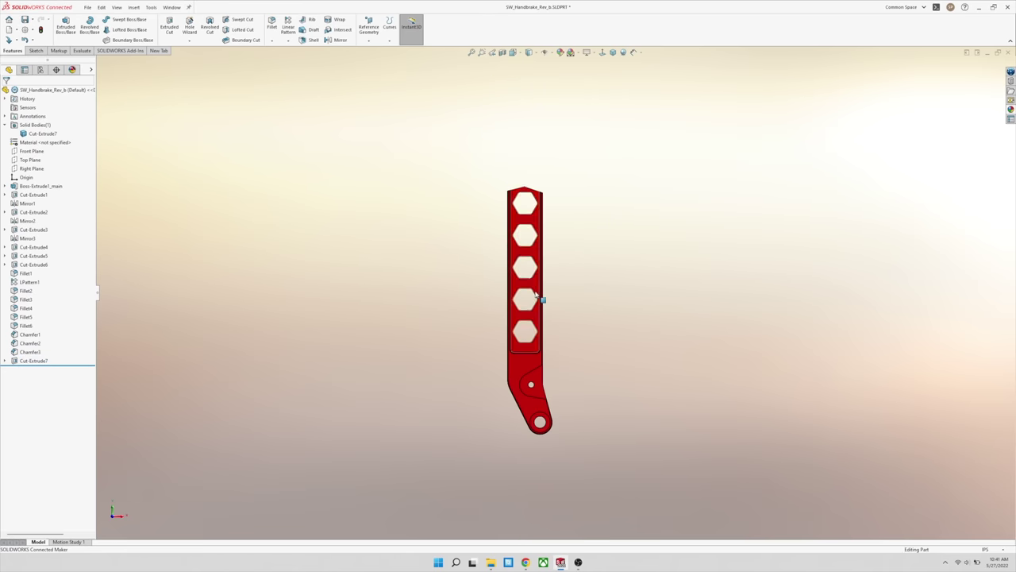
- Save the remaining lower portion as a new part file named SW_Handbrake_Rev_b_lower
left_click(87, 8)
left_click(119, 122)
left_click(490, 384)
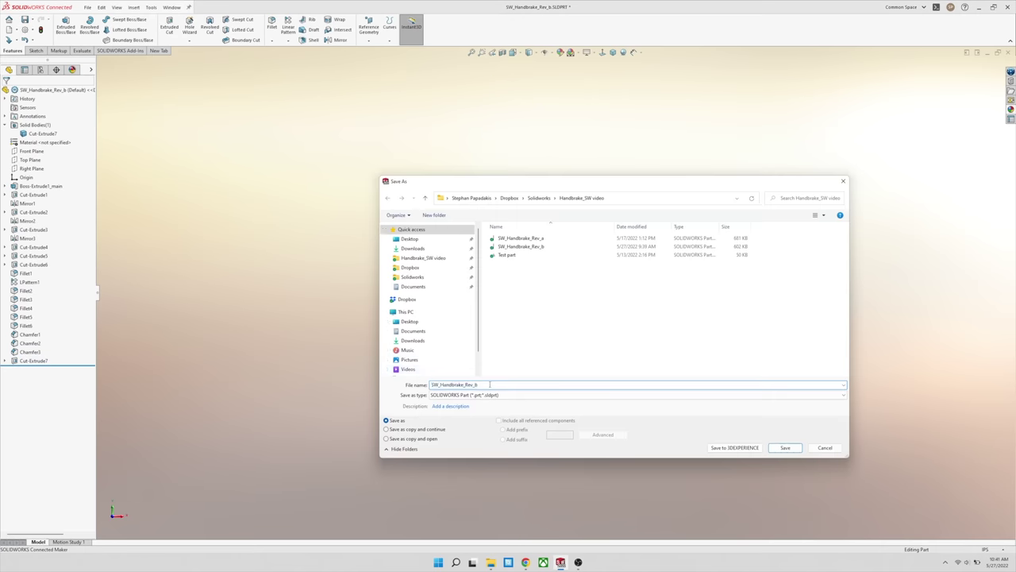
left_click(784, 448)
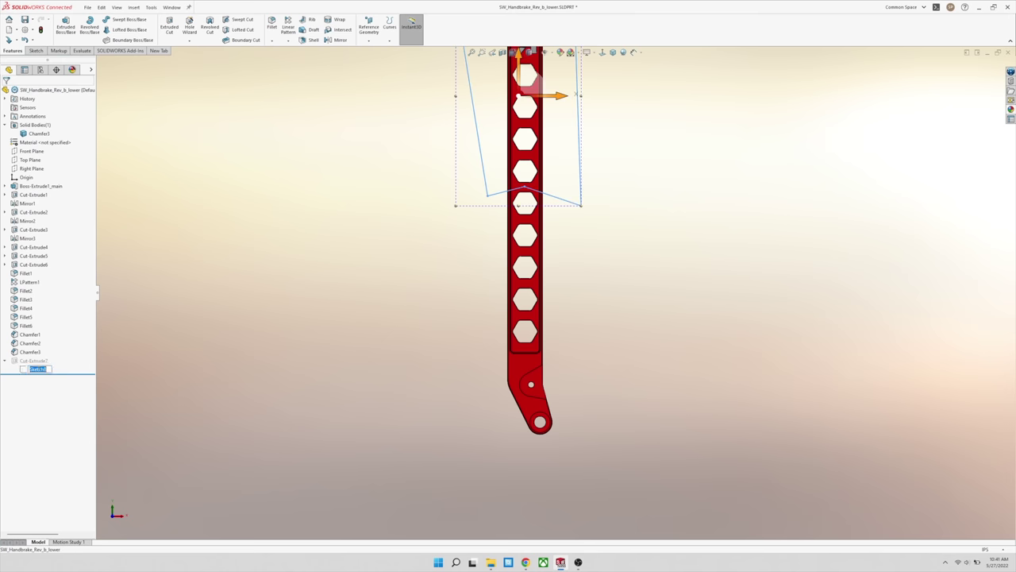
- Cut away the lever's lower part through all with the same sketch and flipped cut side, and start saving under a new name
left_click(169, 26)
left_click(18, 167)
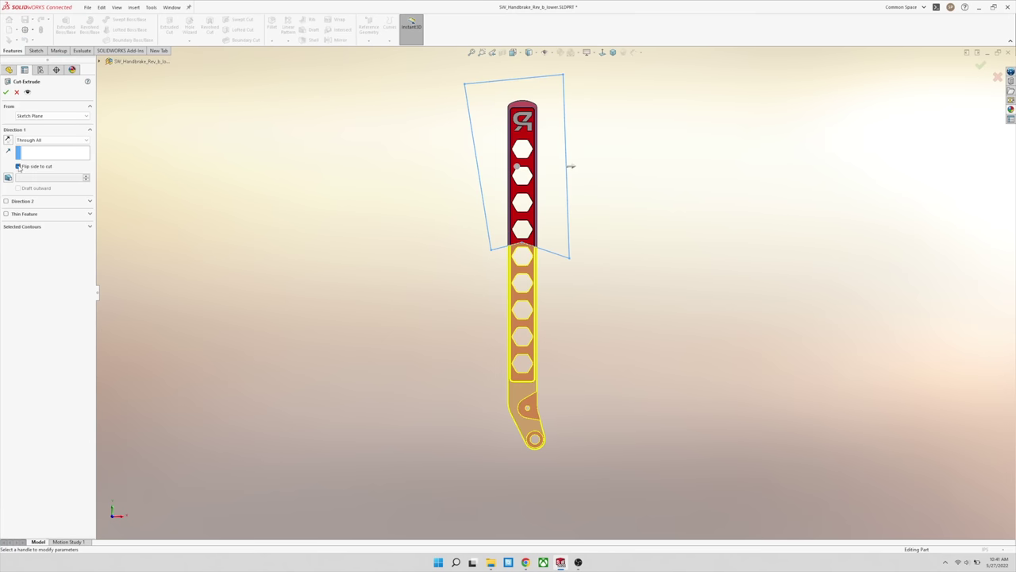
key("Return")
scroll(397, 123, "down", 2)
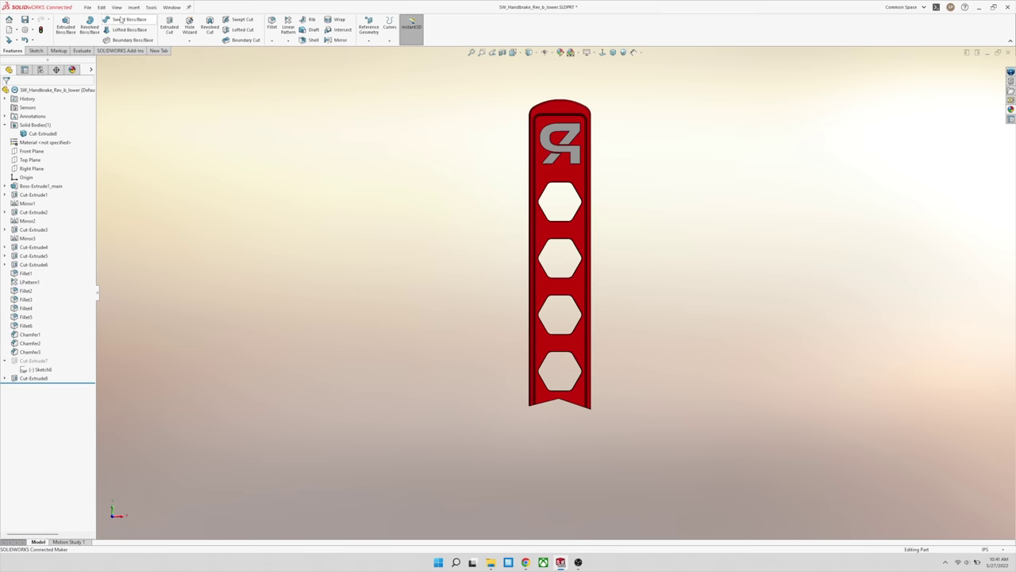
left_click(87, 7)
left_click(125, 122)
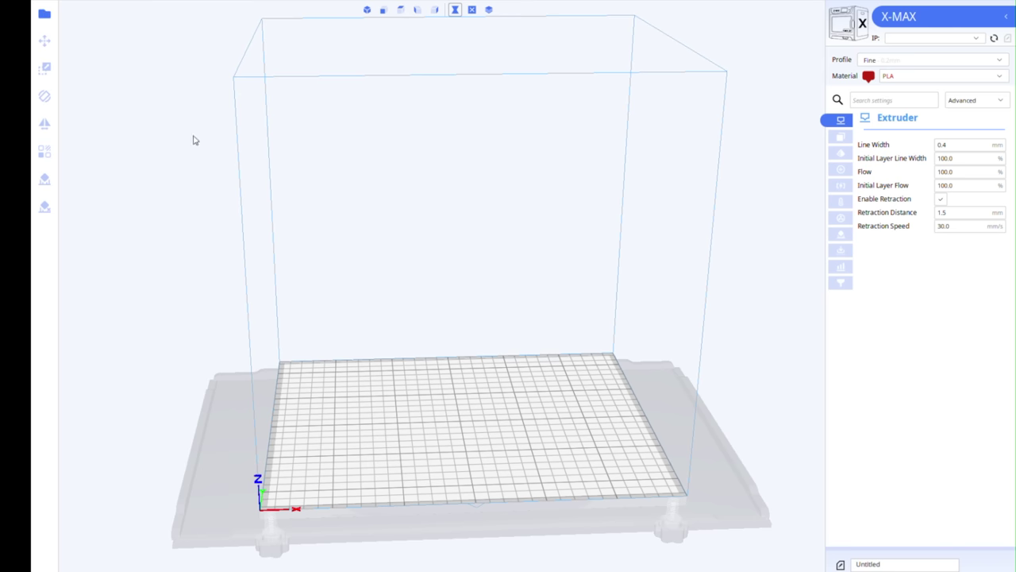
- Switch to the X-MAX slicer and move the lower lever part along X onto the build plate
scroll(601, 369, "down", 3)
right_click_drag(601, 369, 601, 437)
left_click(636, 401)
left_click(45, 41)
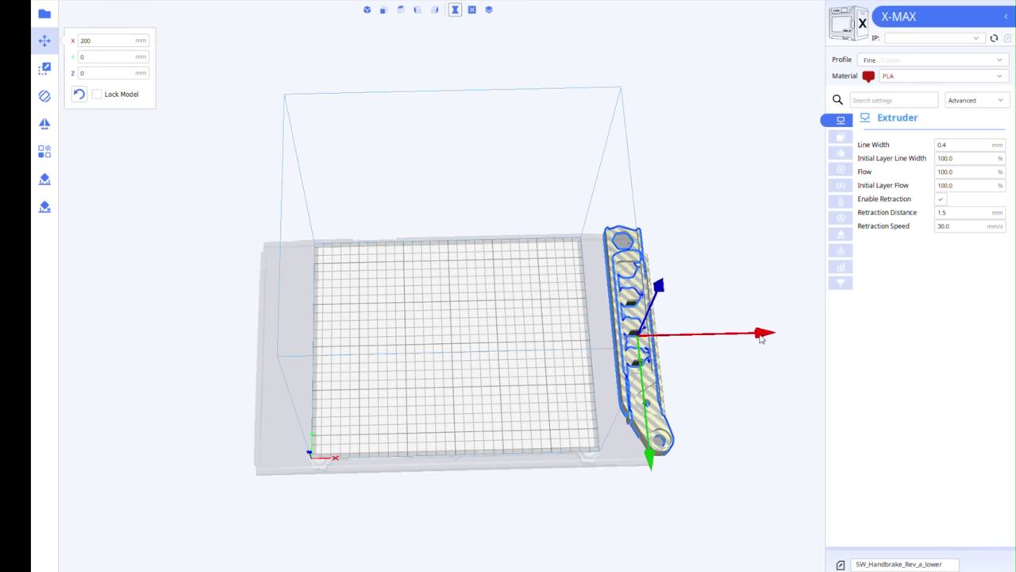
left_click(656, 356)
left_click_drag(762, 335, 639, 337)
- Rotate the lower and upper lever parts about 90 degrees around Z so both lie along the plate's X direction
right_click_drag(509, 278, 491, 320)
scroll(489, 321, "up", 3)
left_click(383, 397)
left_click(45, 96)
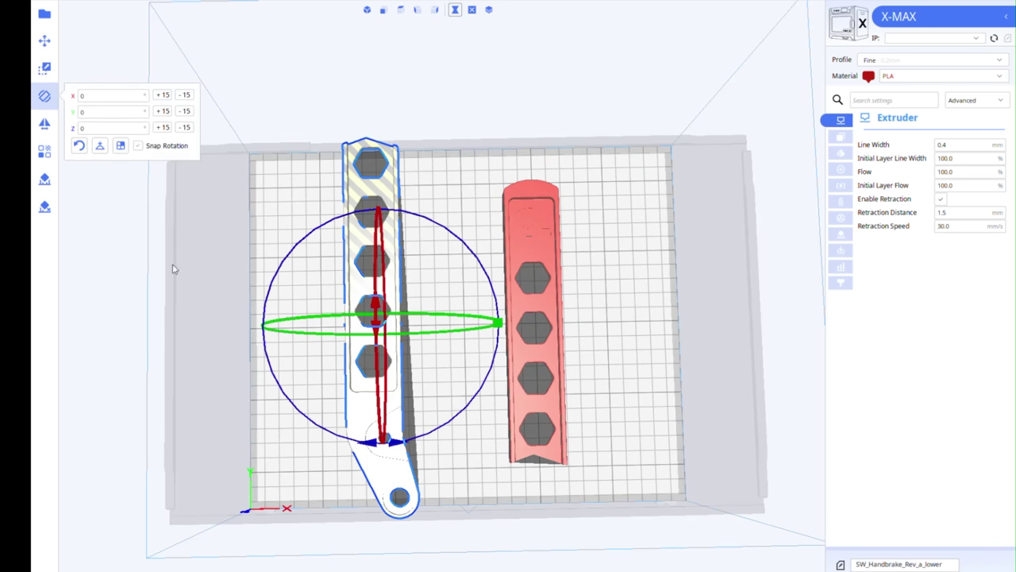
left_click_drag(395, 439, 524, 316)
left_click(533, 197)
left_click_drag(536, 437, 608, 427)
- Move the lower lever part along X so it lies entirely inside the build area
left_click(45, 40)
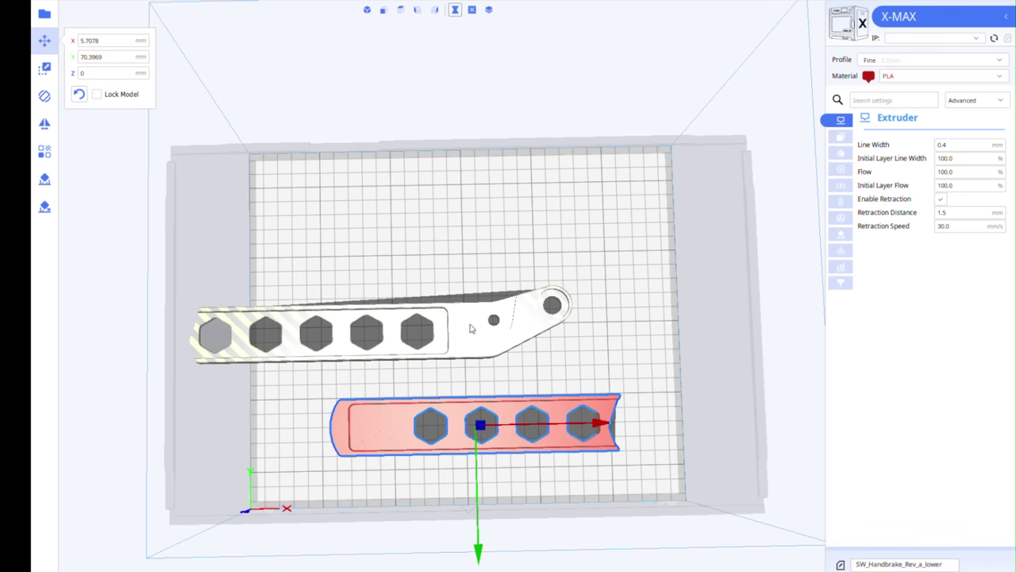
left_click_drag(471, 329, 554, 329)
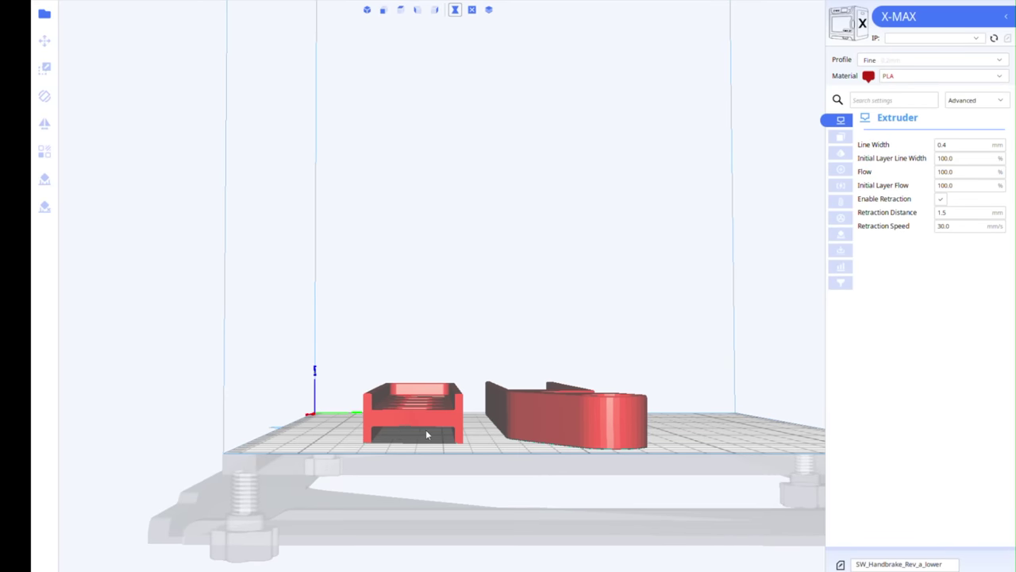
- Turn on support structures for the upper and lower lever parts and slice them for a layer preview
right_click_drag(528, 440, 464, 450)
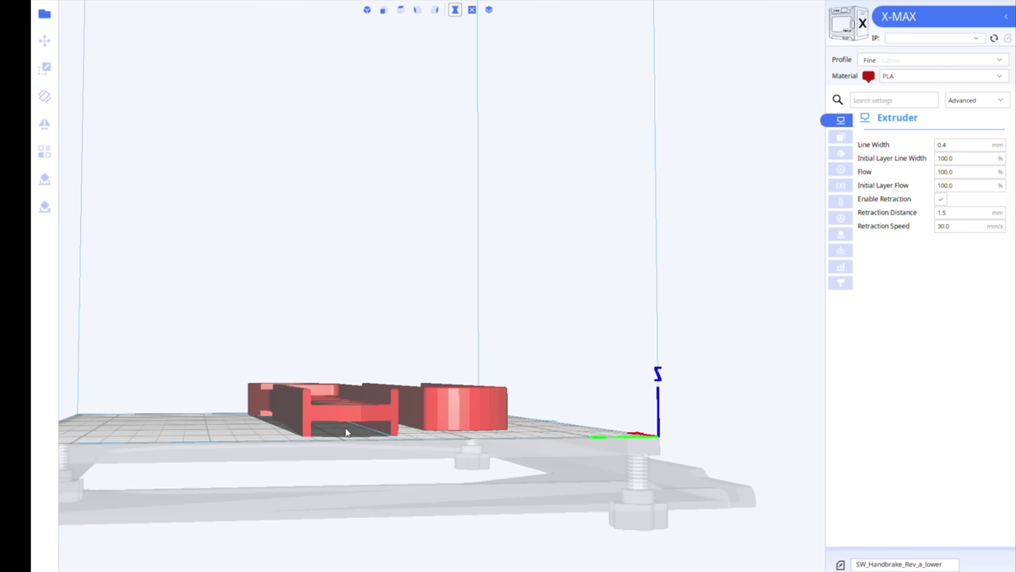
right_click_drag(476, 410, 227, 460)
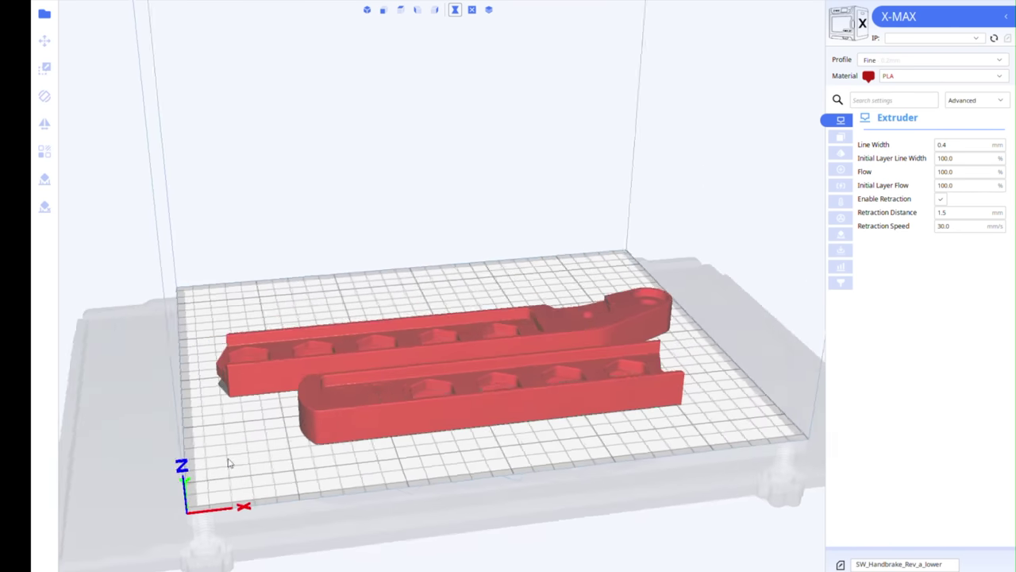
left_click(840, 234)
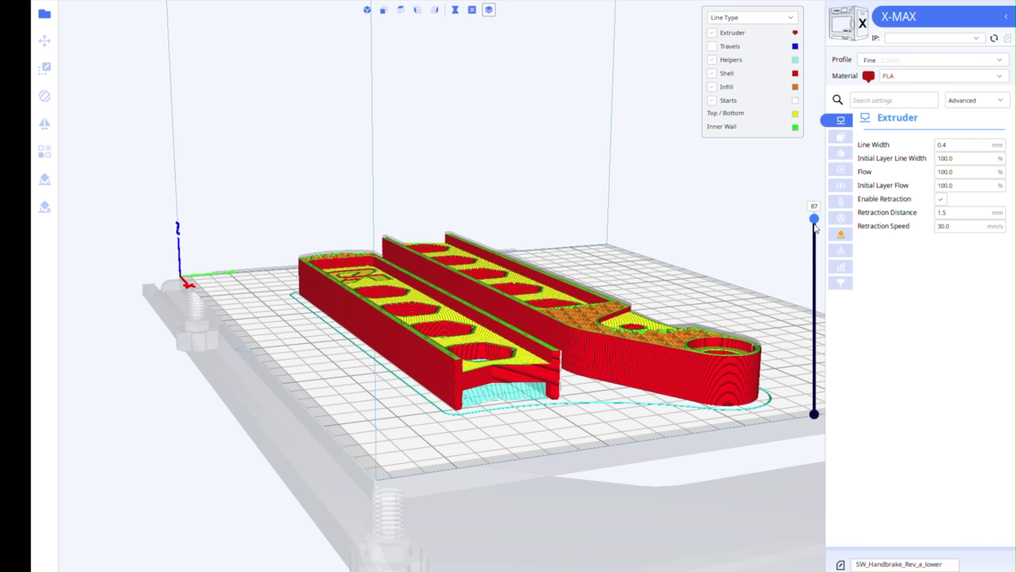
- Lower the layer preview to layer 9 and examine the supports and infill at the base of both lever parts
left_click_drag(814, 226, 791, 386)
right_click_drag(496, 401, 376, 347)
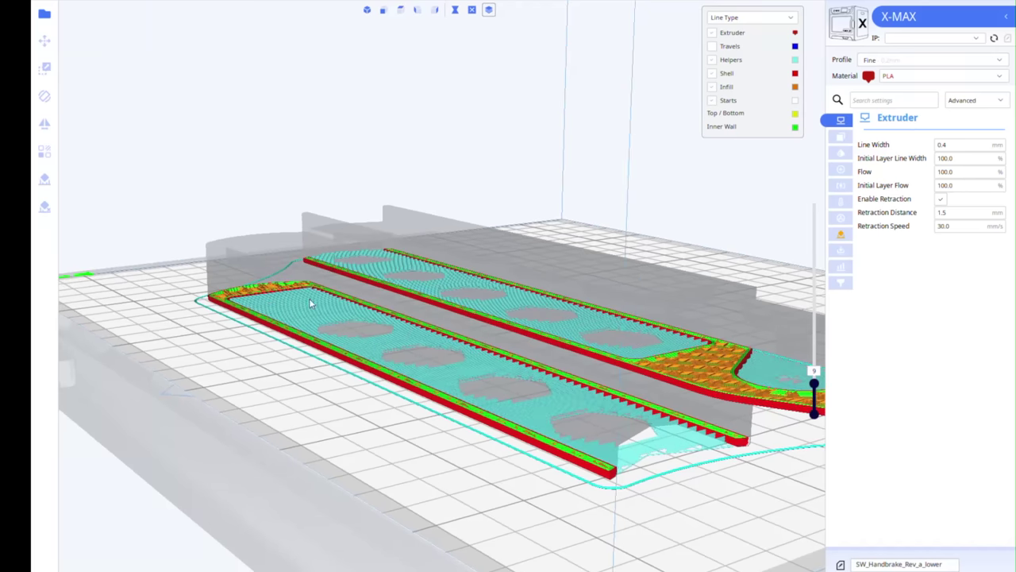
right_click_drag(707, 382, 704, 413)
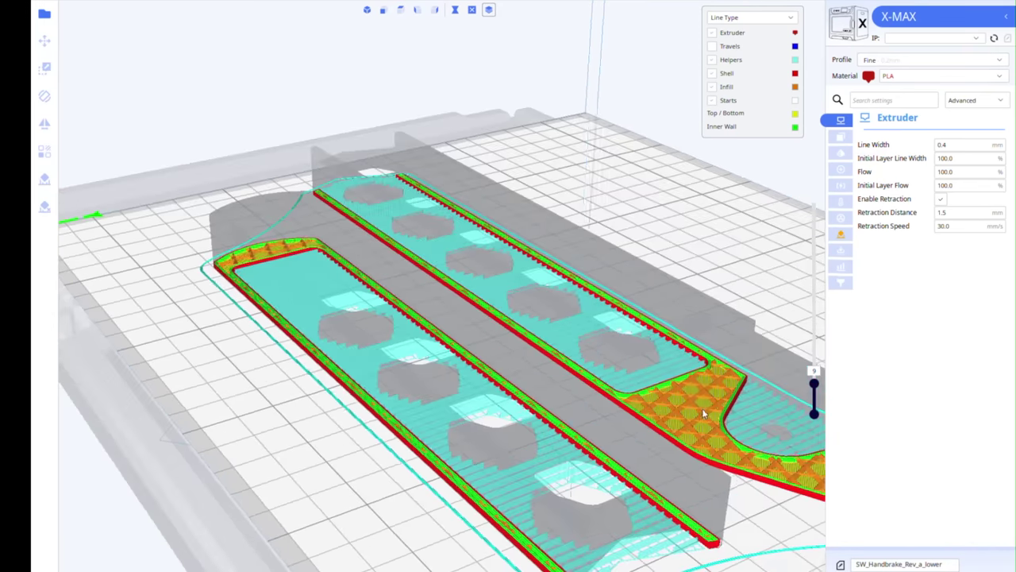
scroll(731, 477, "up", 3)
middle_click_drag(783, 457, 739, 447)
right_click_drag(739, 447, 524, 347)
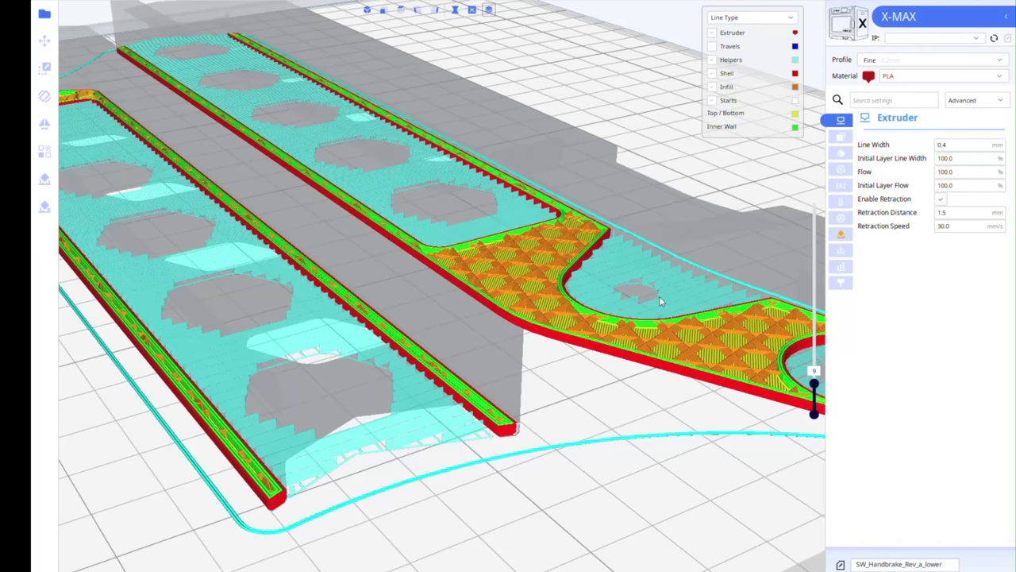
- Raise the layer preview through layers 43 and 51 up to layer 94, examining the infill and walls around the hexagonal holes
scroll(659, 297, "up", 5)
left_click_drag(816, 379, 820, 309)
right_click_drag(630, 199, 409, 300)
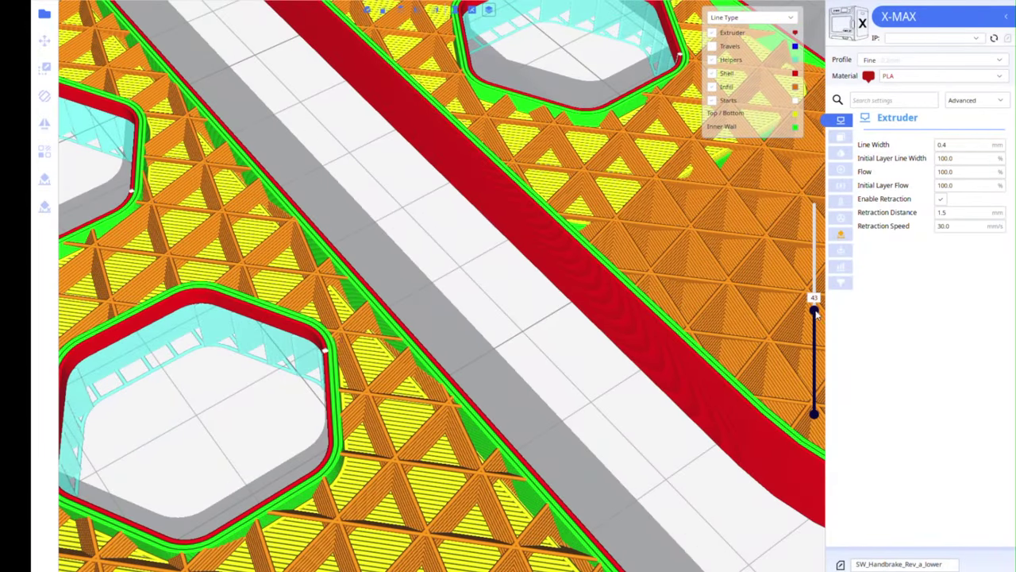
left_click_drag(815, 312, 815, 293)
scroll(707, 338, "down", 5)
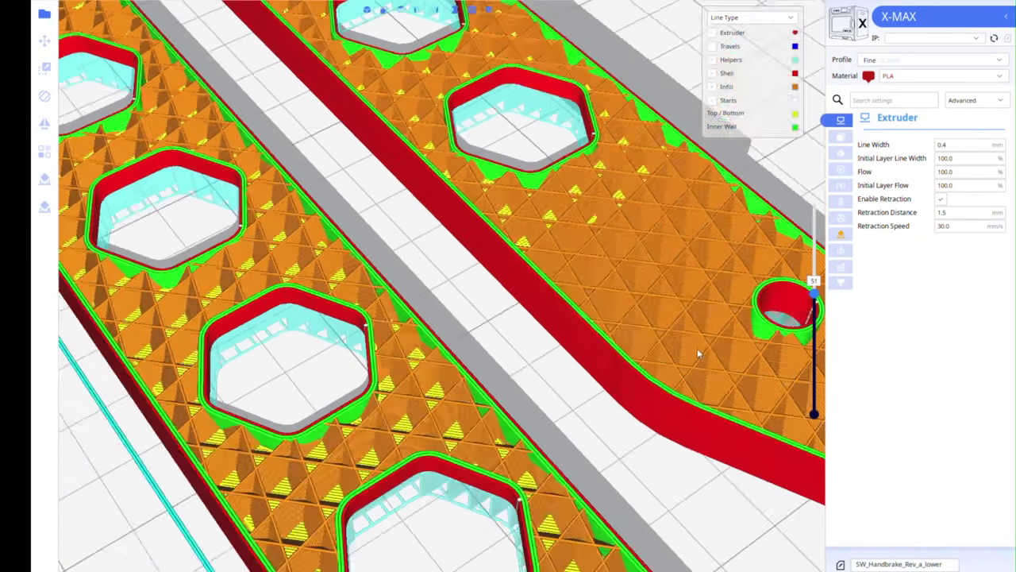
right_click_drag(699, 353, 644, 348)
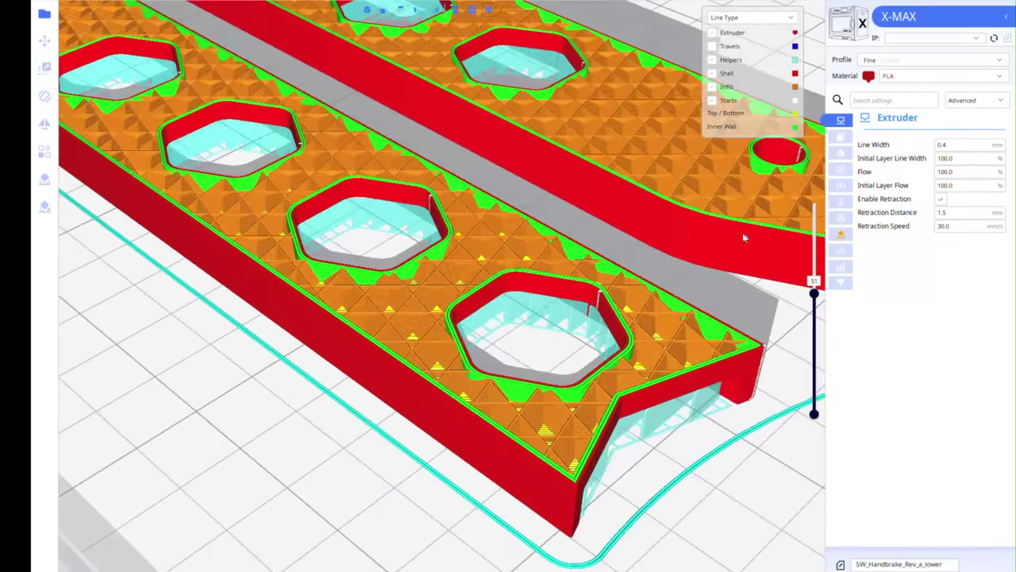
left_click_drag(815, 295, 814, 189)
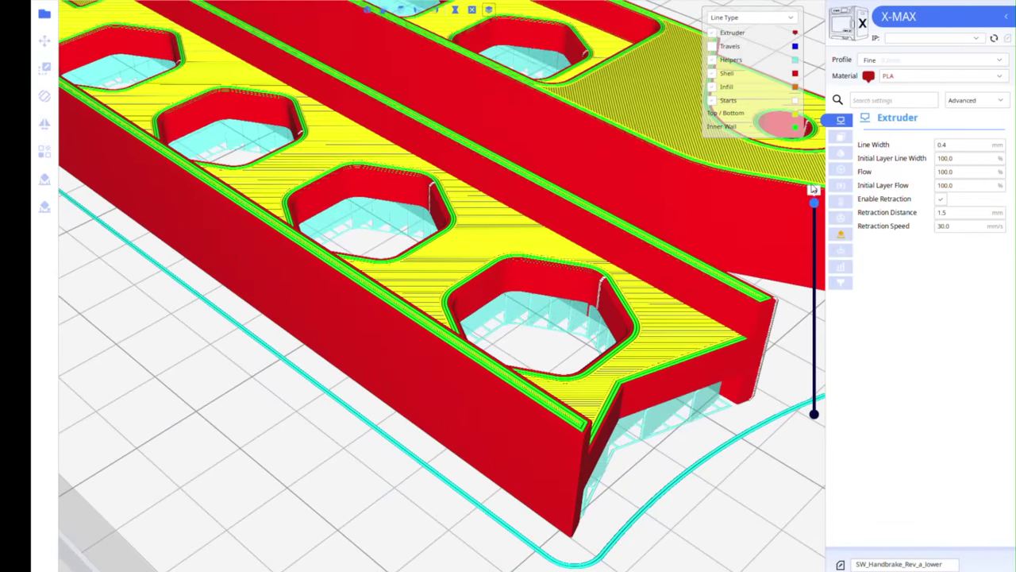
scroll(711, 307, "down", 6)
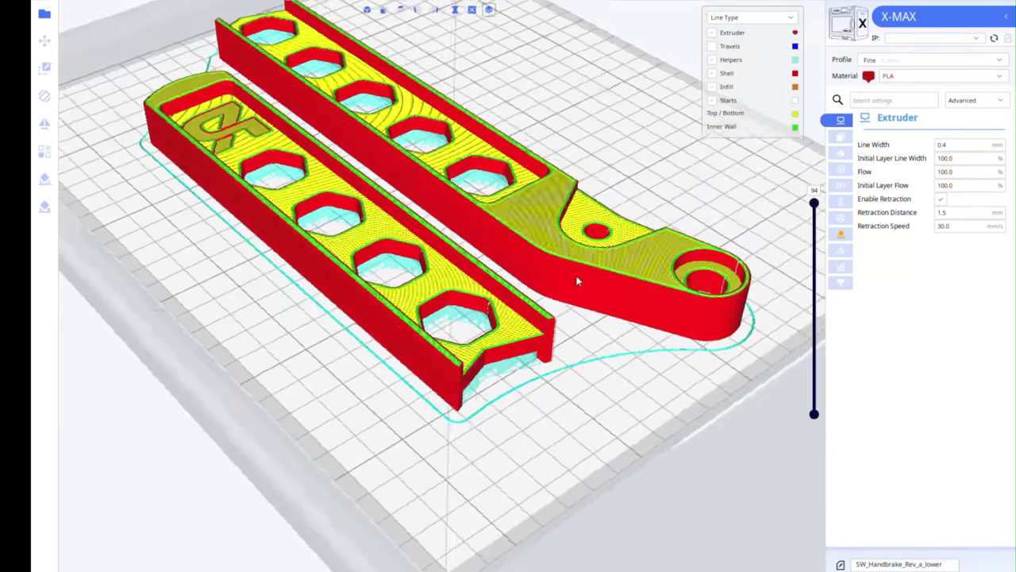